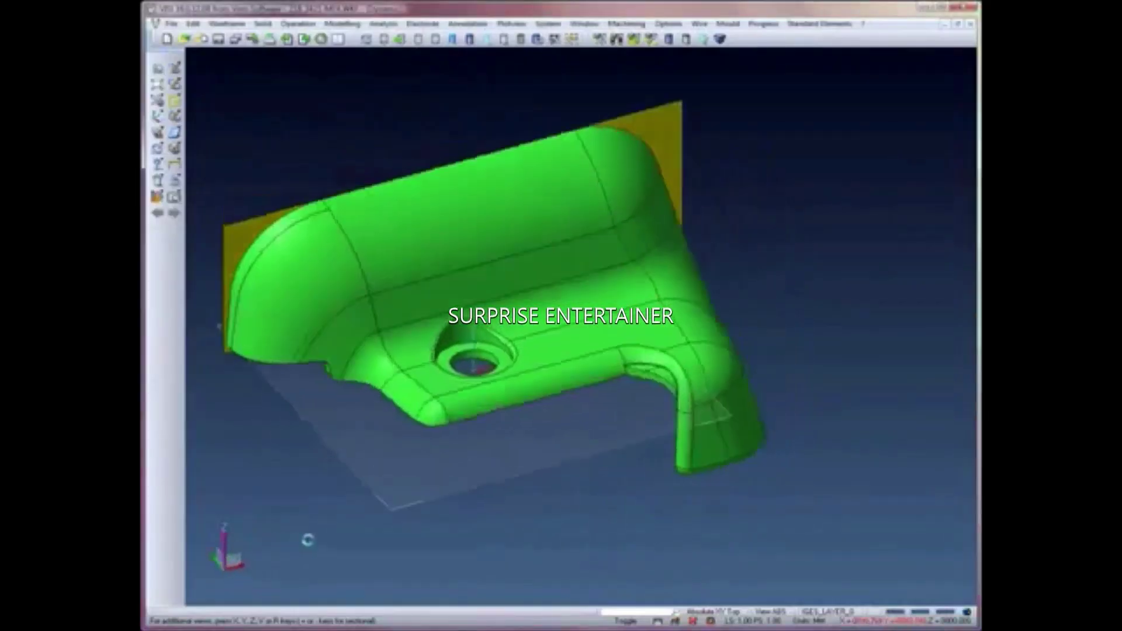
Step: Orbit the housing until its hollow interior faces forward, with the yellow parting sheet on top
mouse_move(308, 539)
middle_mouse_down()
mouse_move(584, 521)
mouse_move(672, 496)
mouse_move(233, 431)
mouse_move(281, 220)
mouse_move(279, 235)
middle_mouse_up()
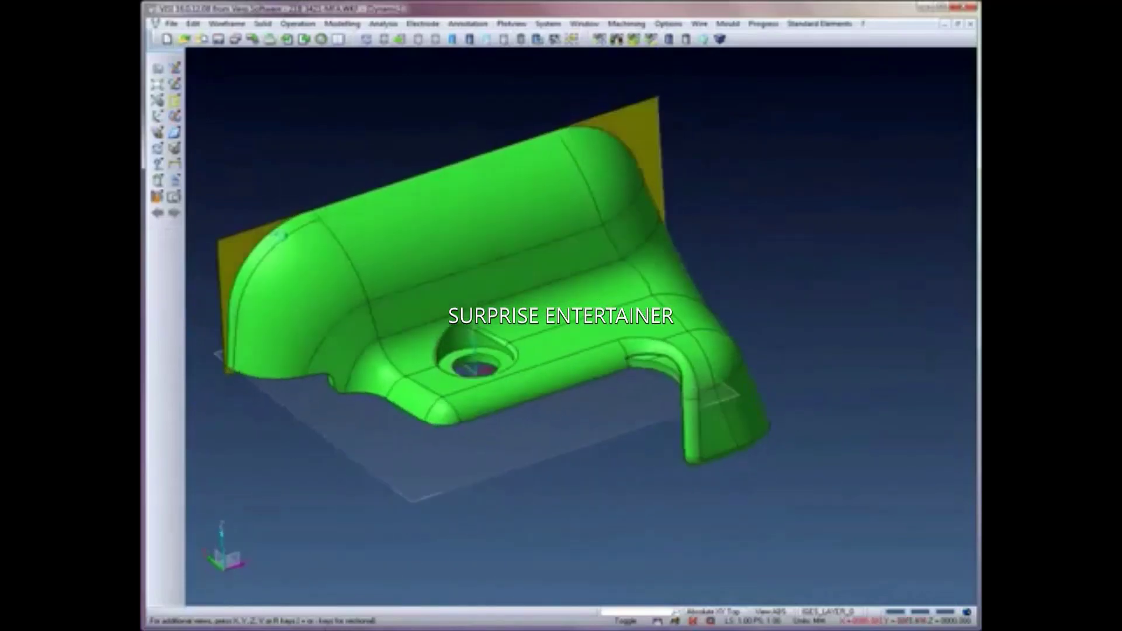
mouse_move(474, 367)
middle_mouse_down()
mouse_move(401, 350)
mouse_move(436, 351)
mouse_move(481, 325)
middle_mouse_up()
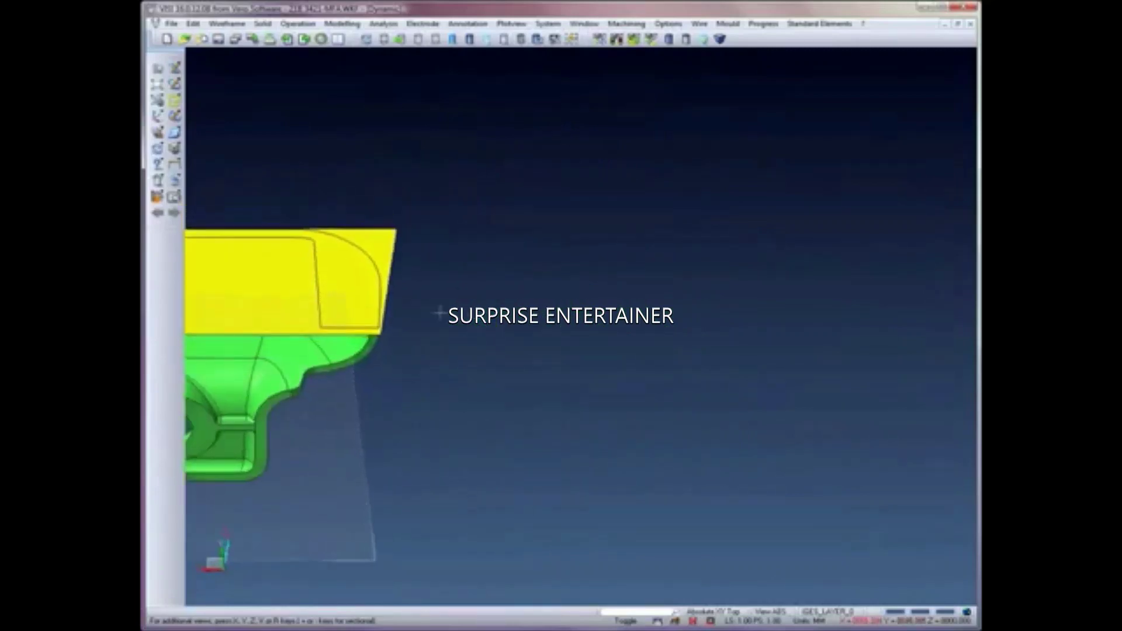
mouse_move(328, 310)
middle_mouse_down()
mouse_move(668, 293)
mouse_move(704, 248)
middle_mouse_up()
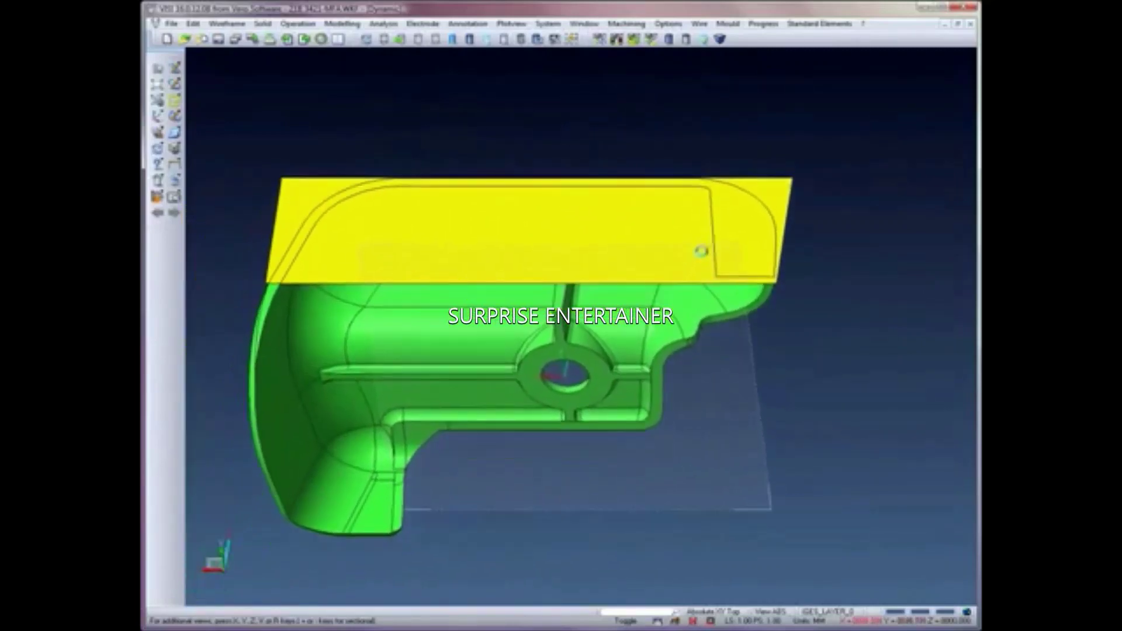
Step: Run a Solid Unite on the housing body
left_click(298, 23)
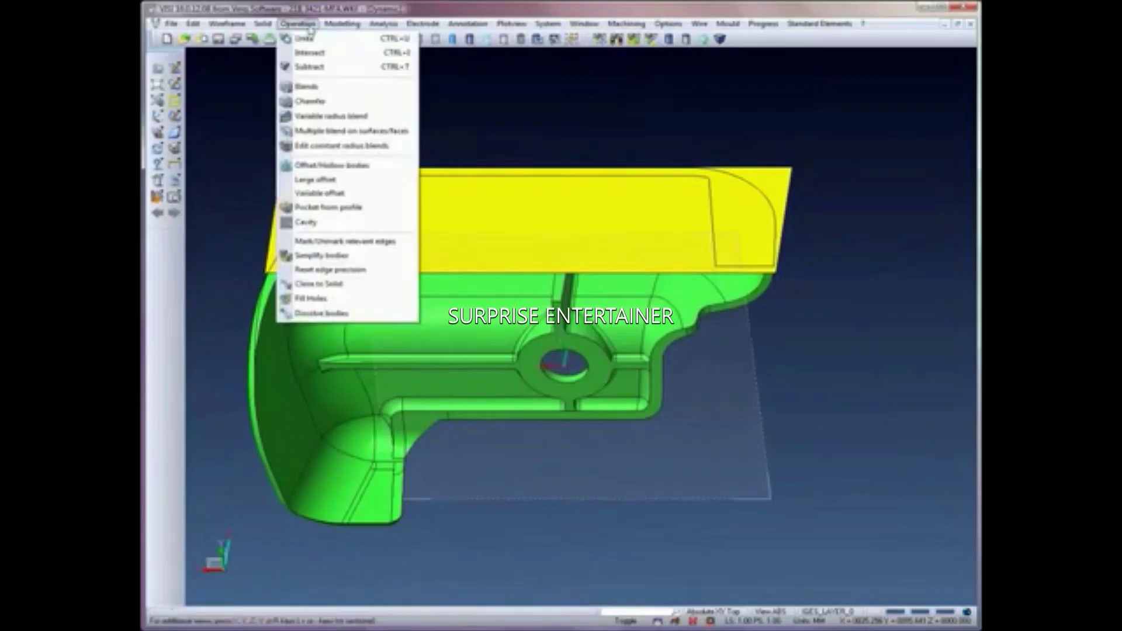
left_click(310, 36)
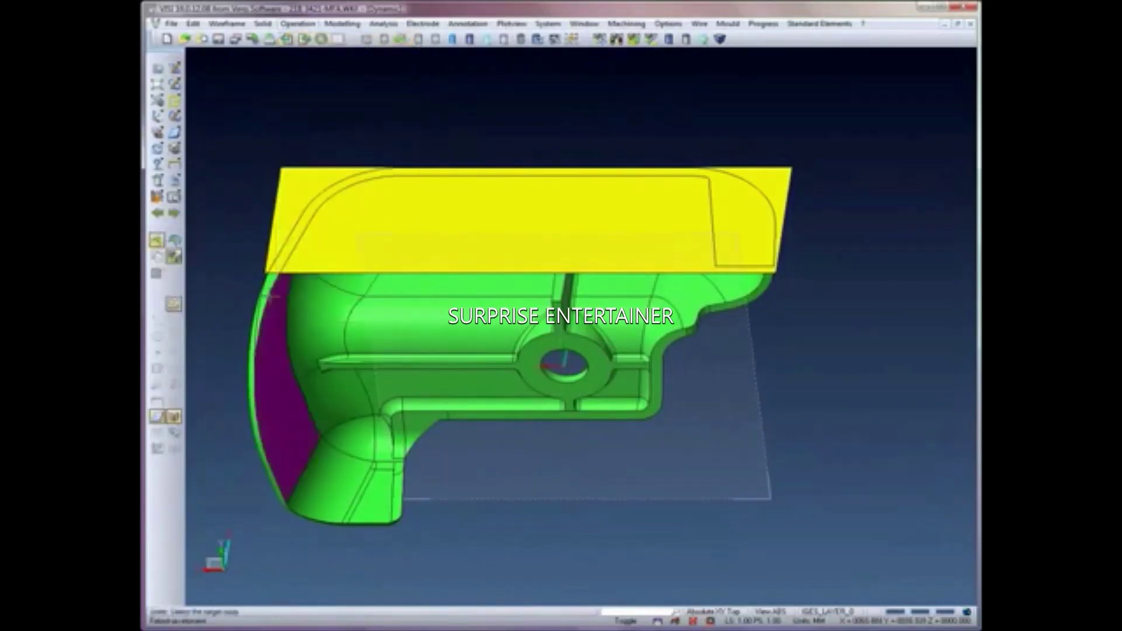
left_click(280, 380)
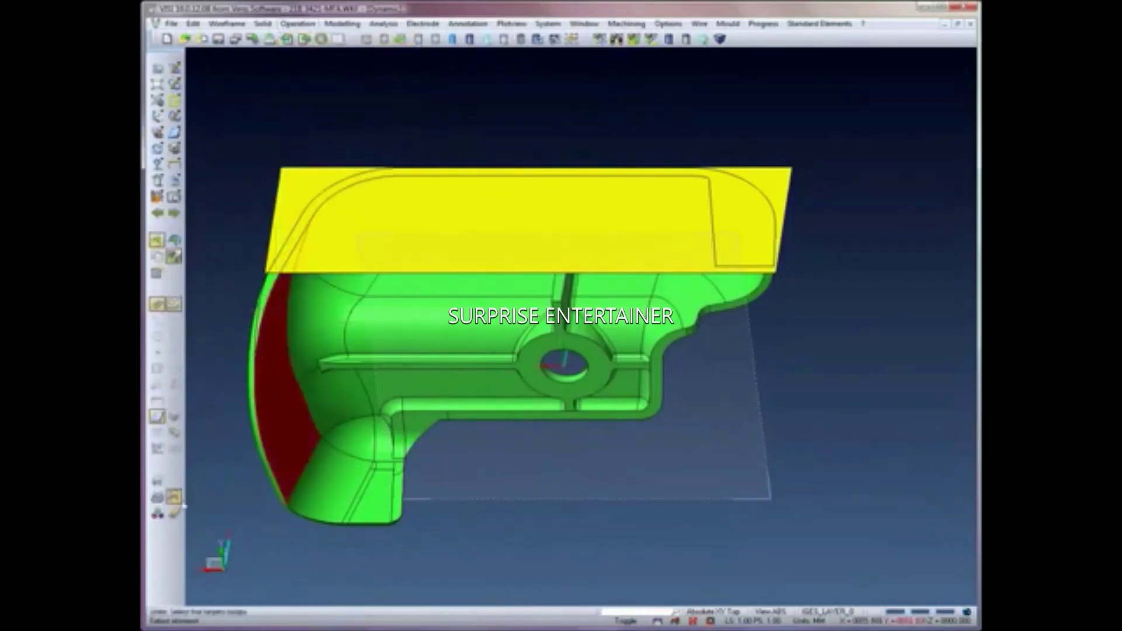
left_click(176, 500)
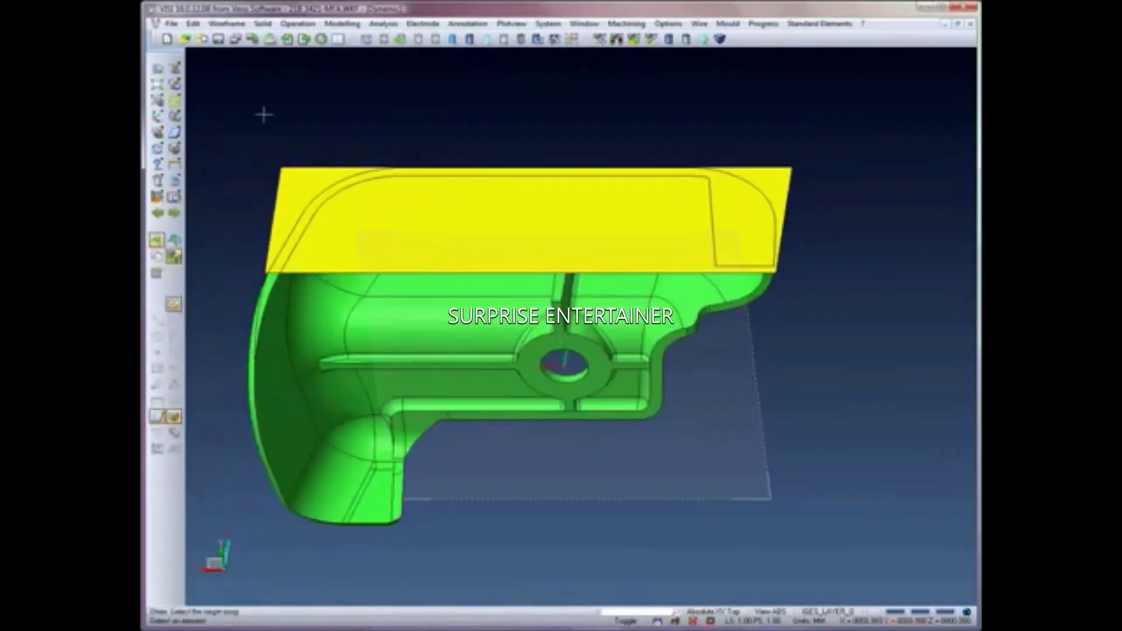
Step: Retrim the yellow parting sheet back to the housing outline with Edit trimming
left_click(263, 25)
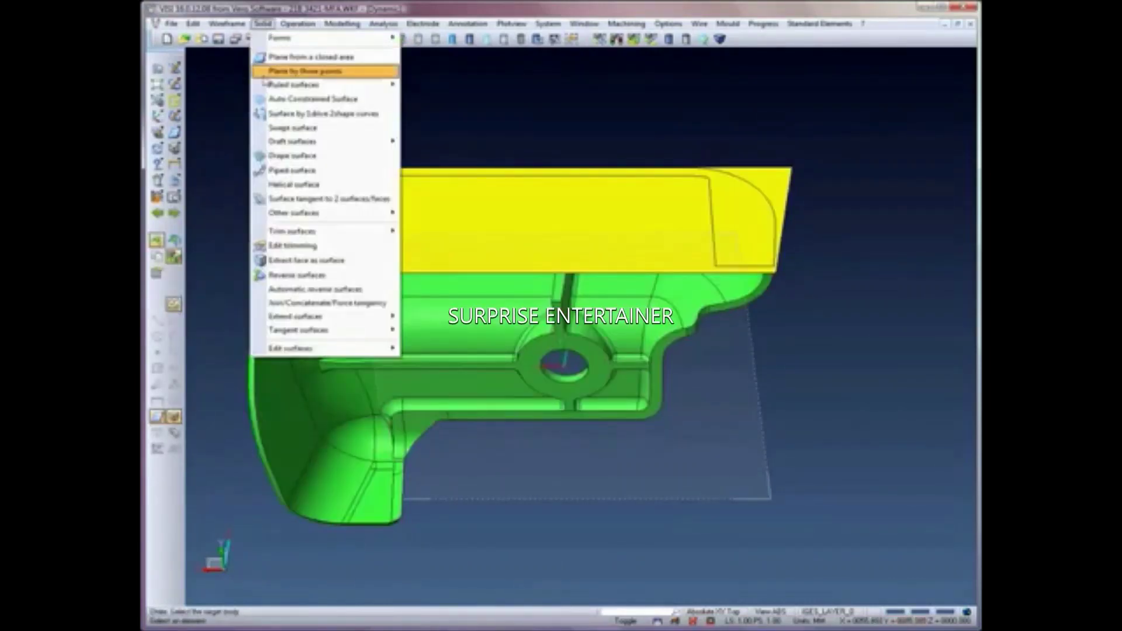
left_click(291, 246)
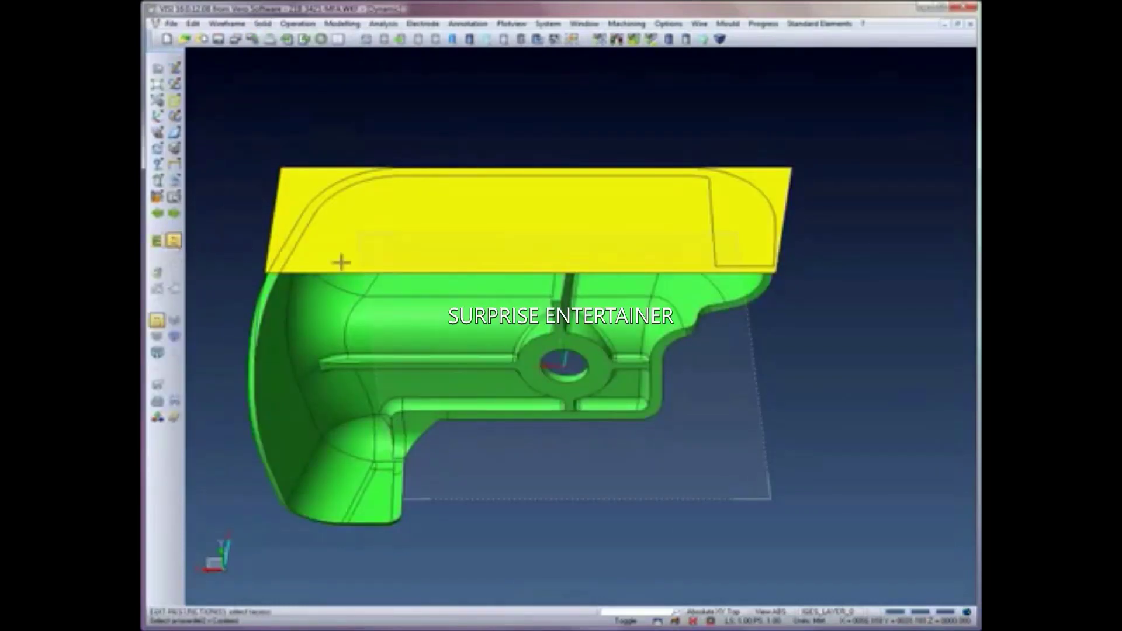
left_click(737, 231)
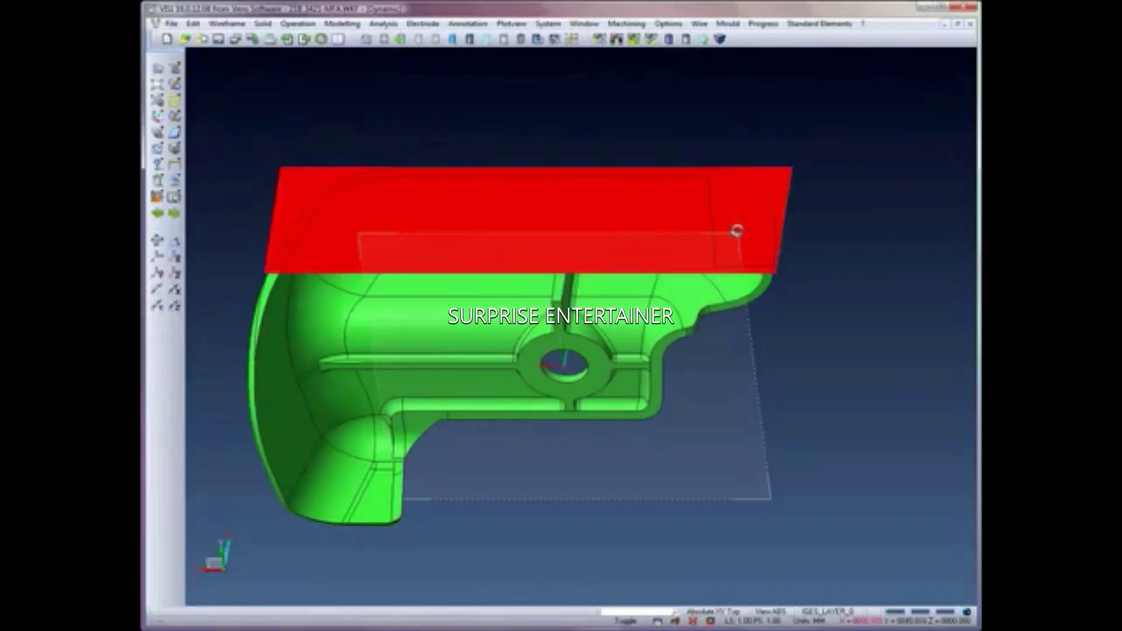
middle_click(738, 230)
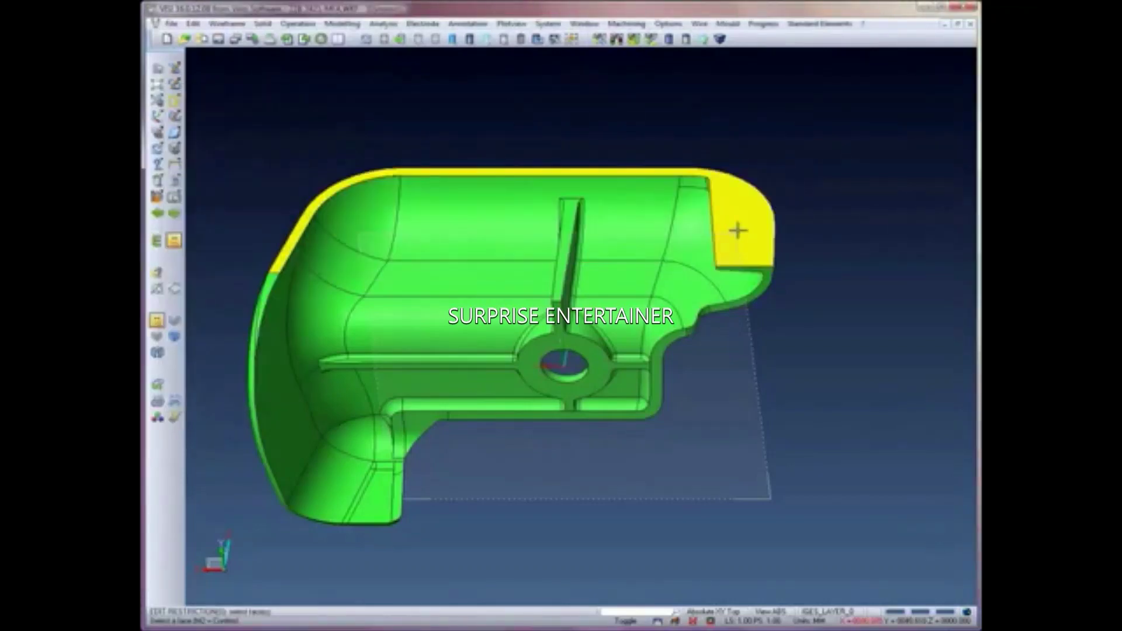
middle_click(738, 230)
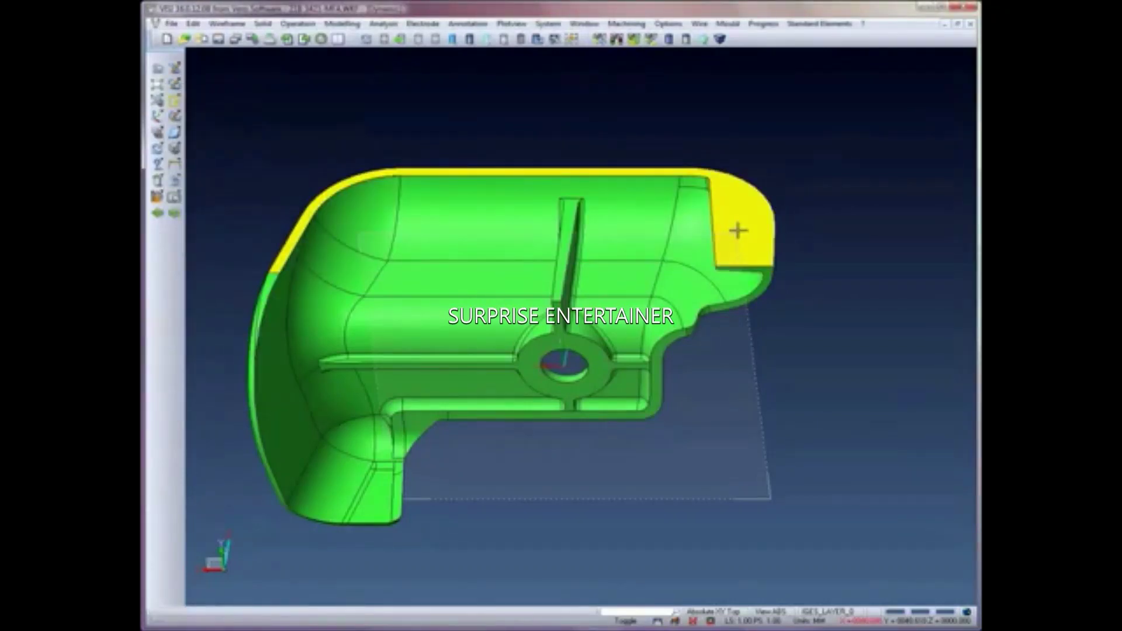
Step: Draw curves along the model edges around the lower-left corner gap
left_click(174, 116)
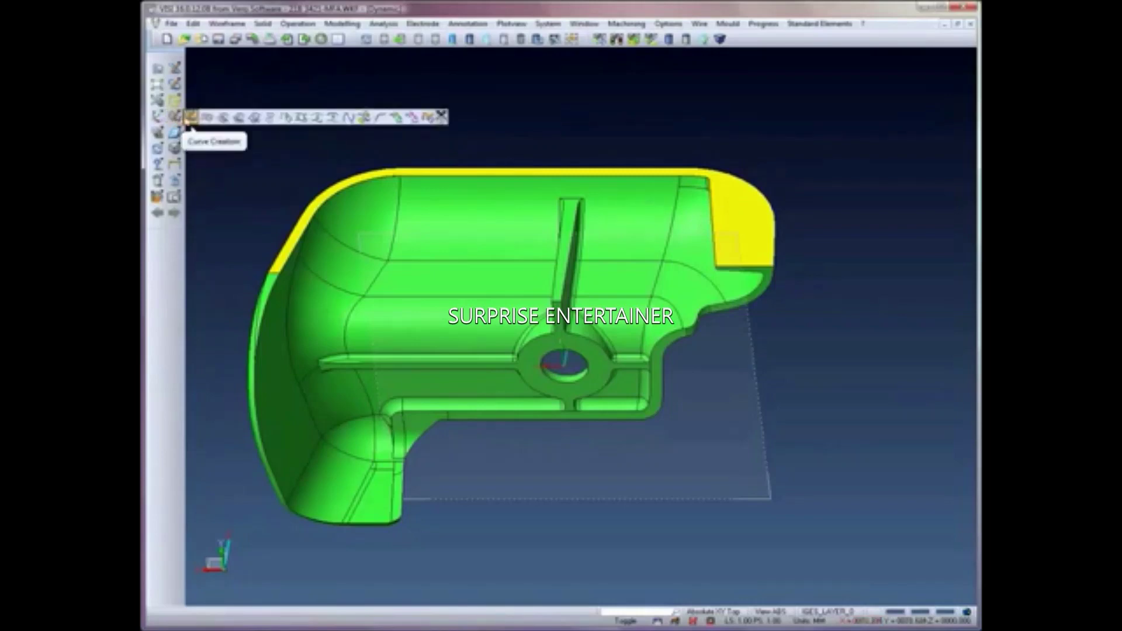
left_click(248, 117)
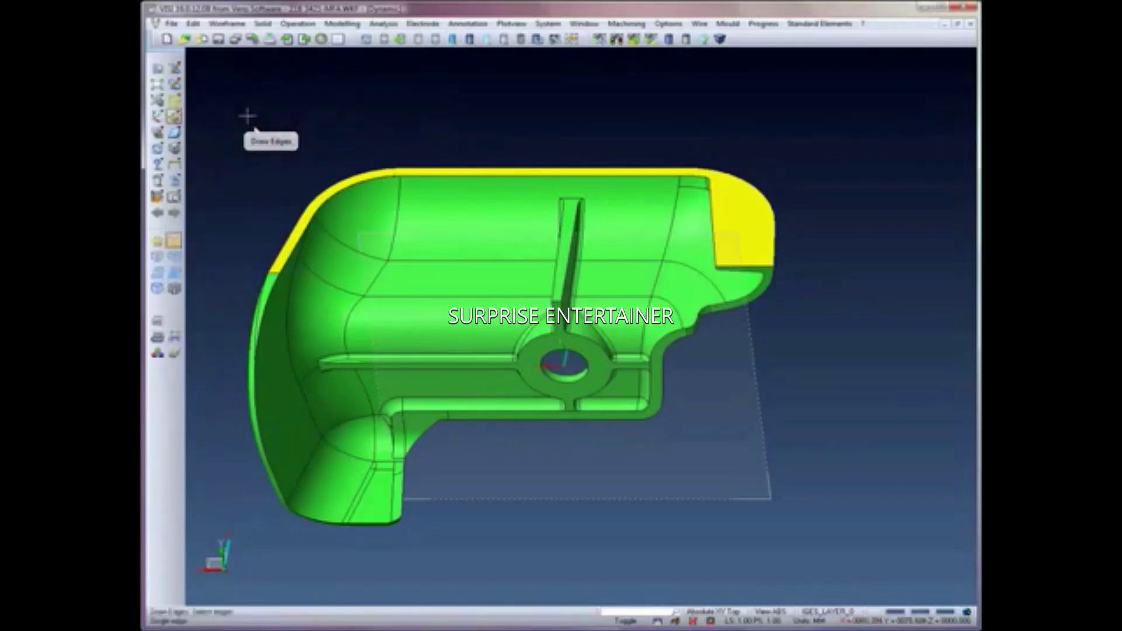
left_click(157, 272)
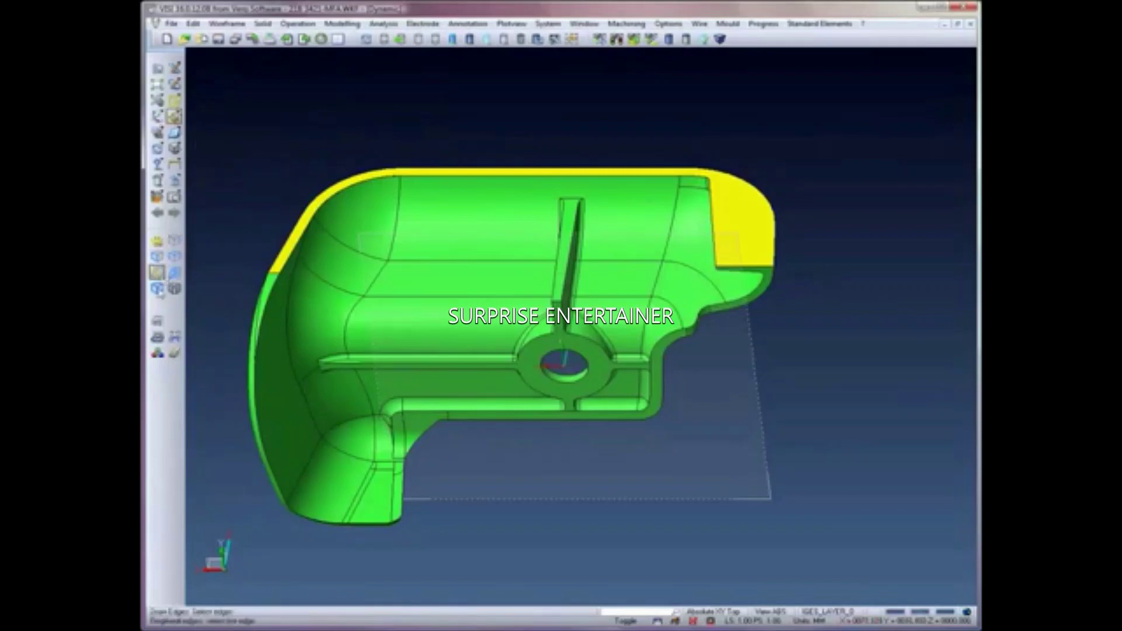
left_click(350, 492)
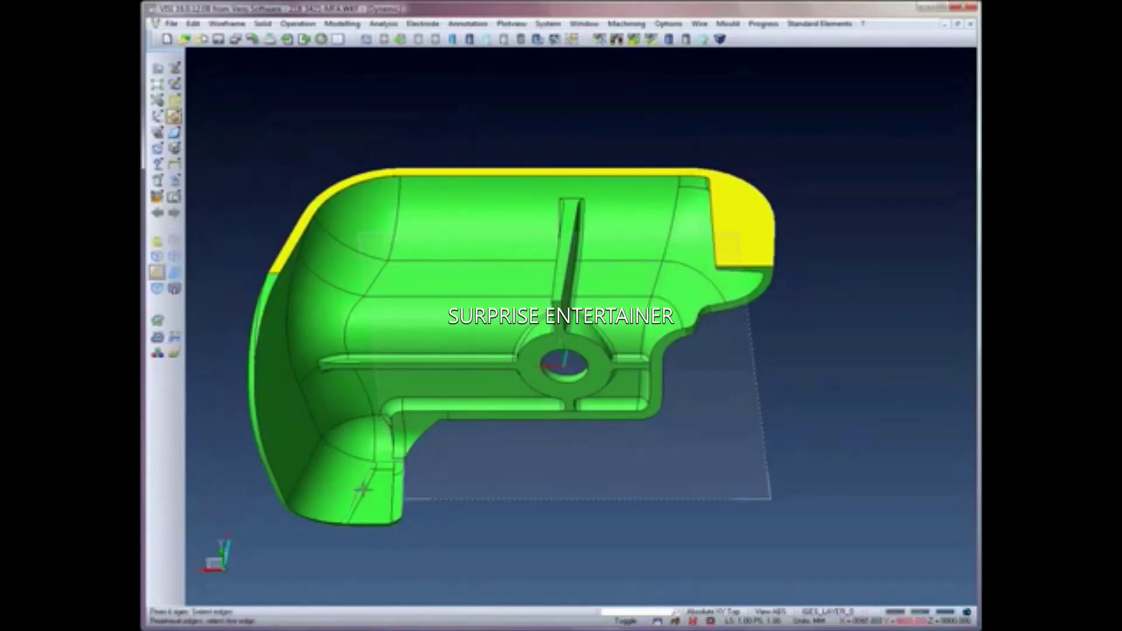
scroll(376, 496, "up", 3)
scroll(376, 498, "up", 2)
scroll(375, 498, "up", 2)
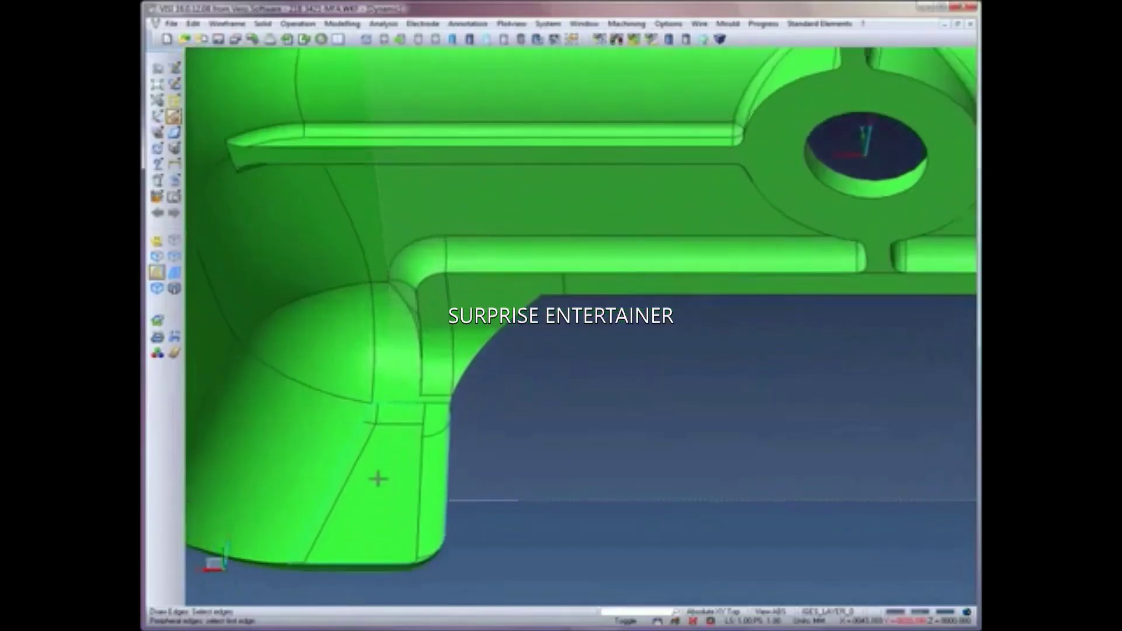
Step: Patch the lower-left gap with an Auto Constrained Surface at 0.03 tolerance
left_click(264, 24)
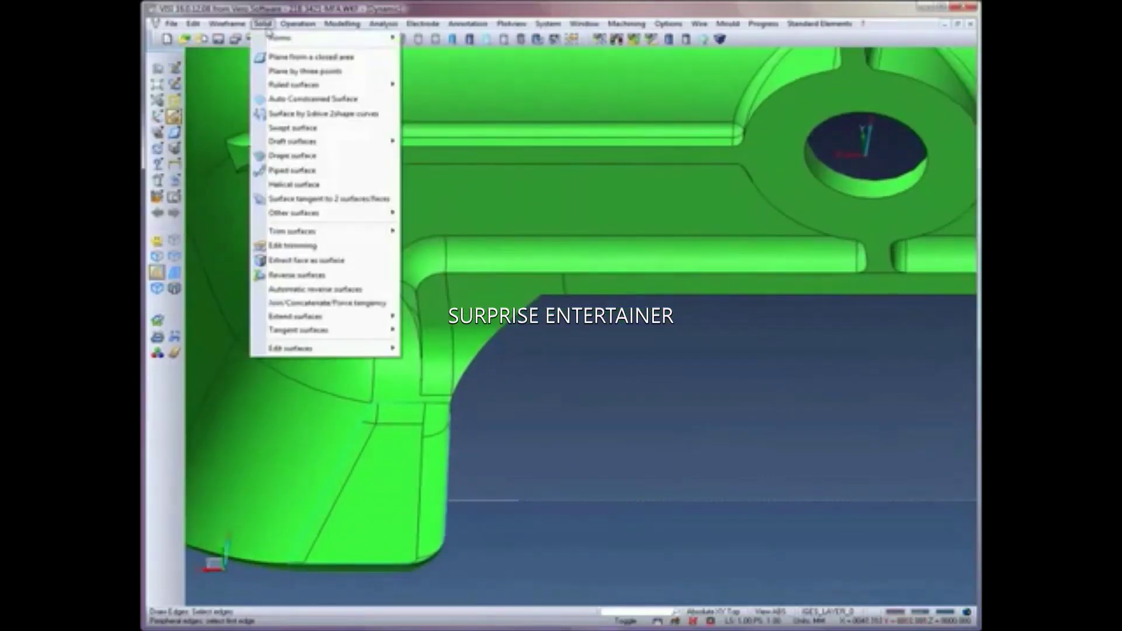
left_click(304, 99)
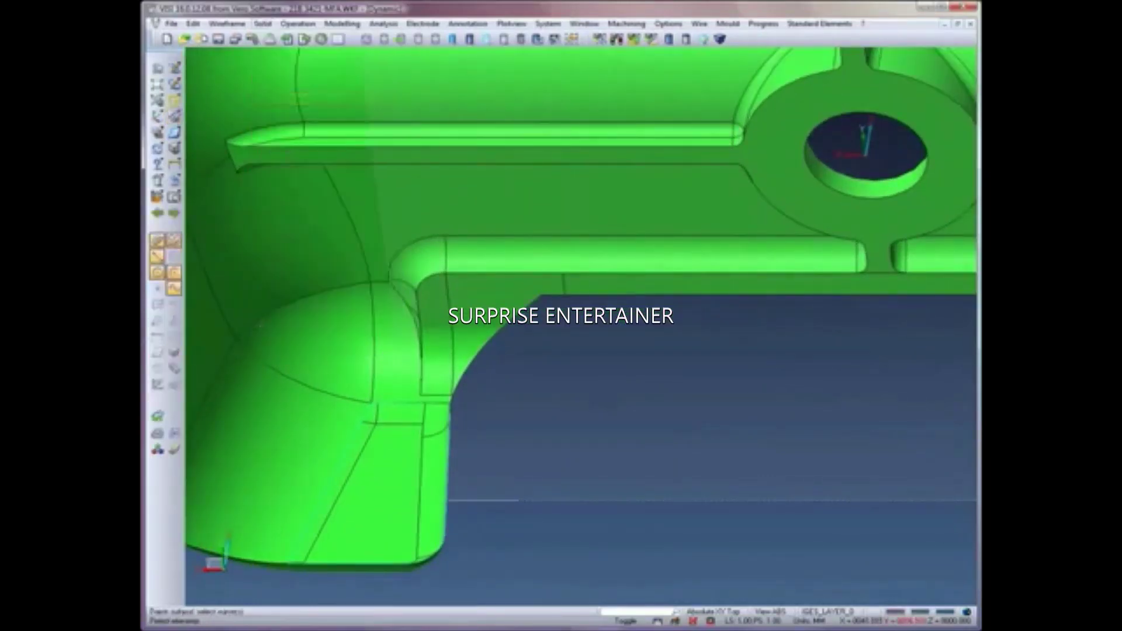
left_click_drag(218, 343, 510, 578)
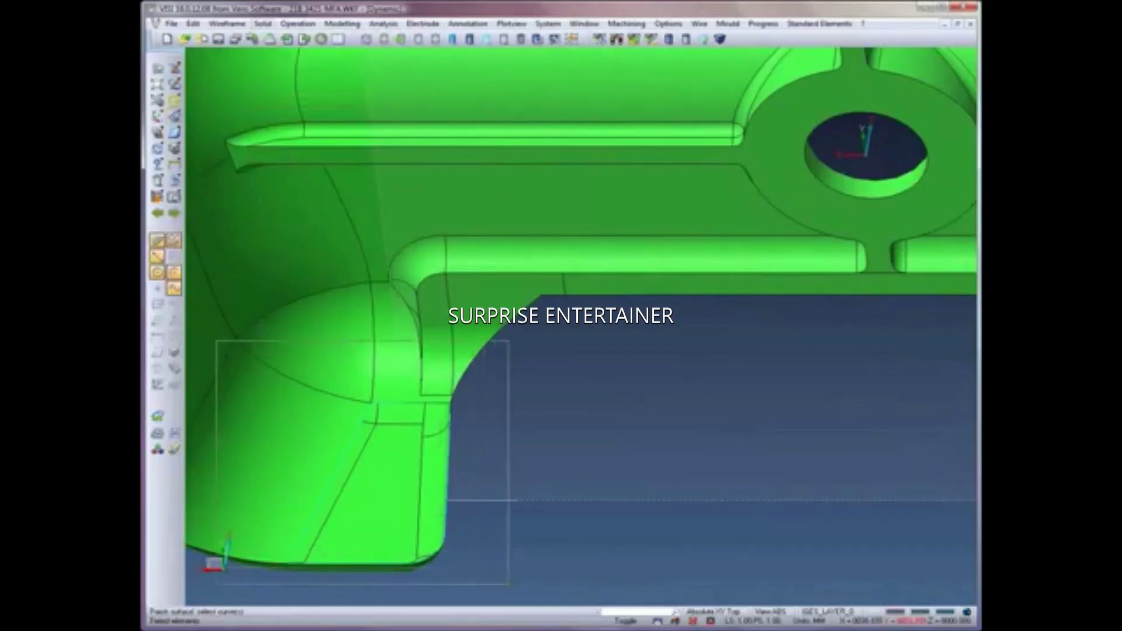
middle_click(522, 472)
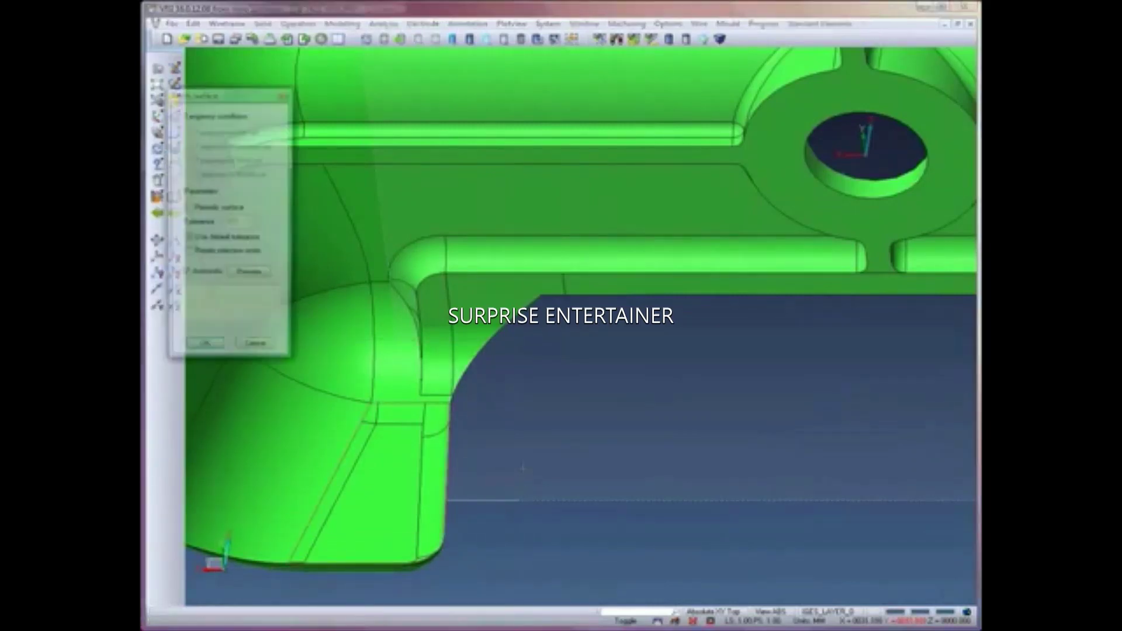
left_click_drag(217, 94, 258, 87)
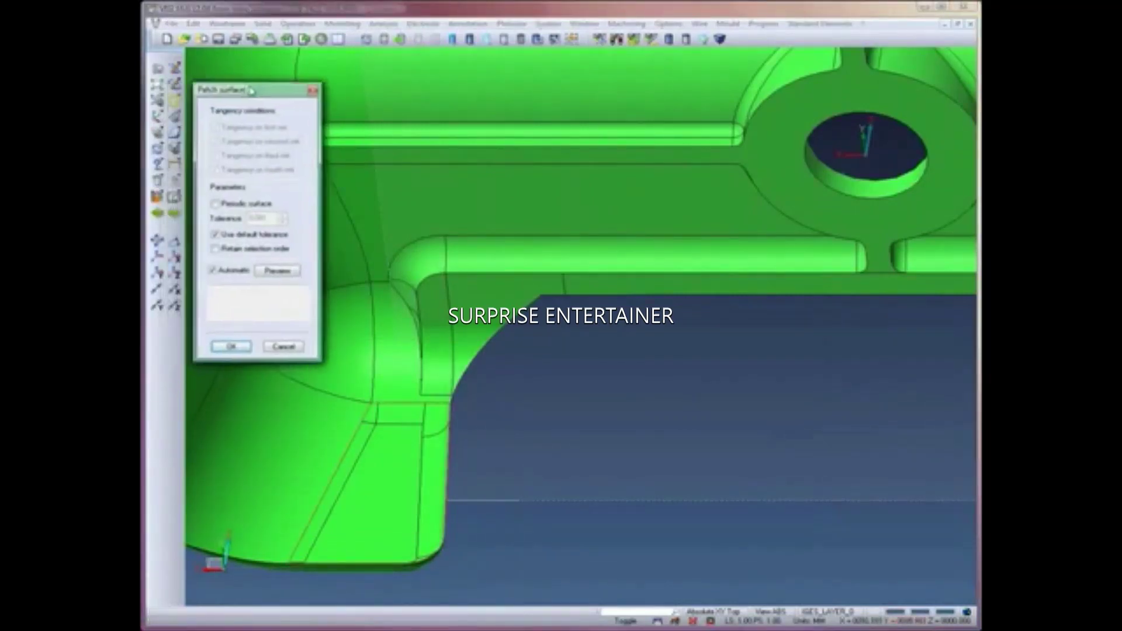
left_click(294, 268)
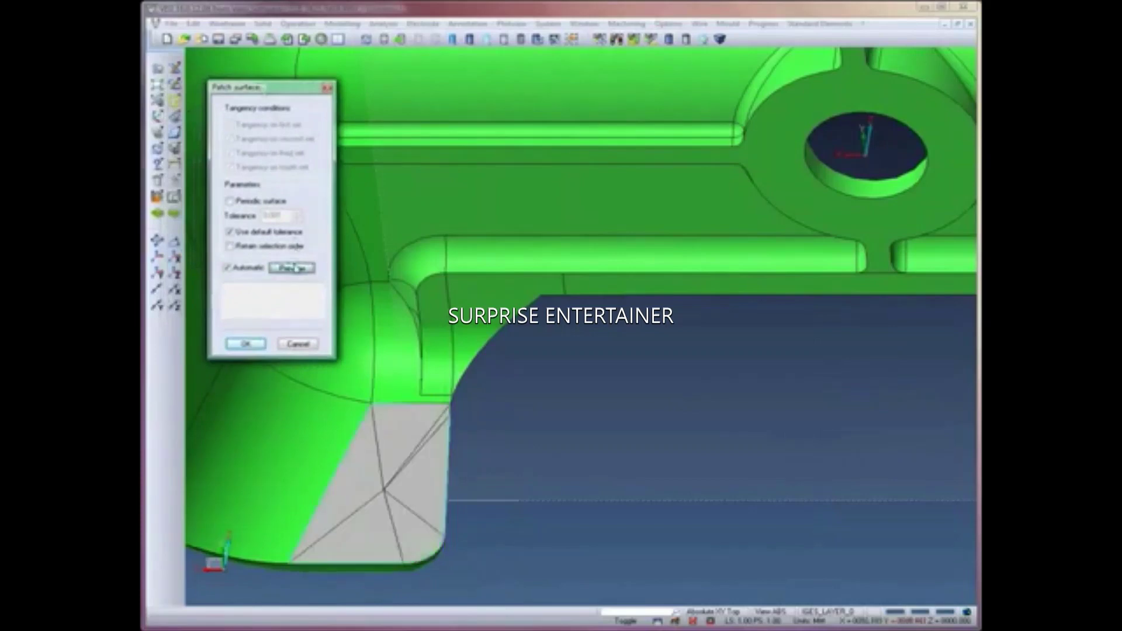
left_click(264, 233)
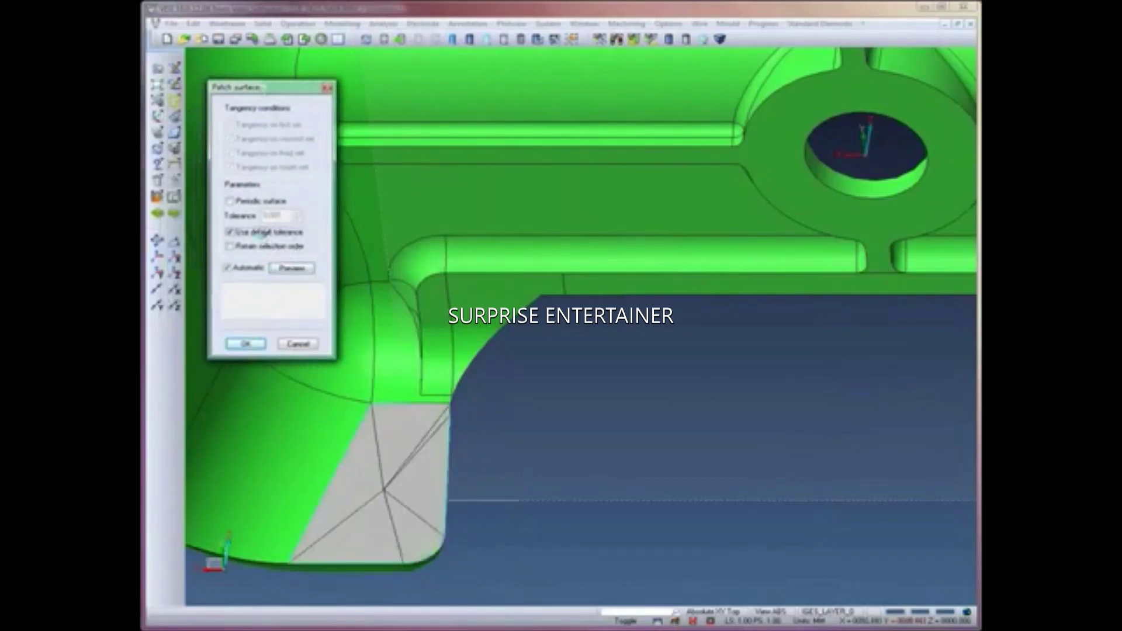
double_click(284, 216)
type("0.03")
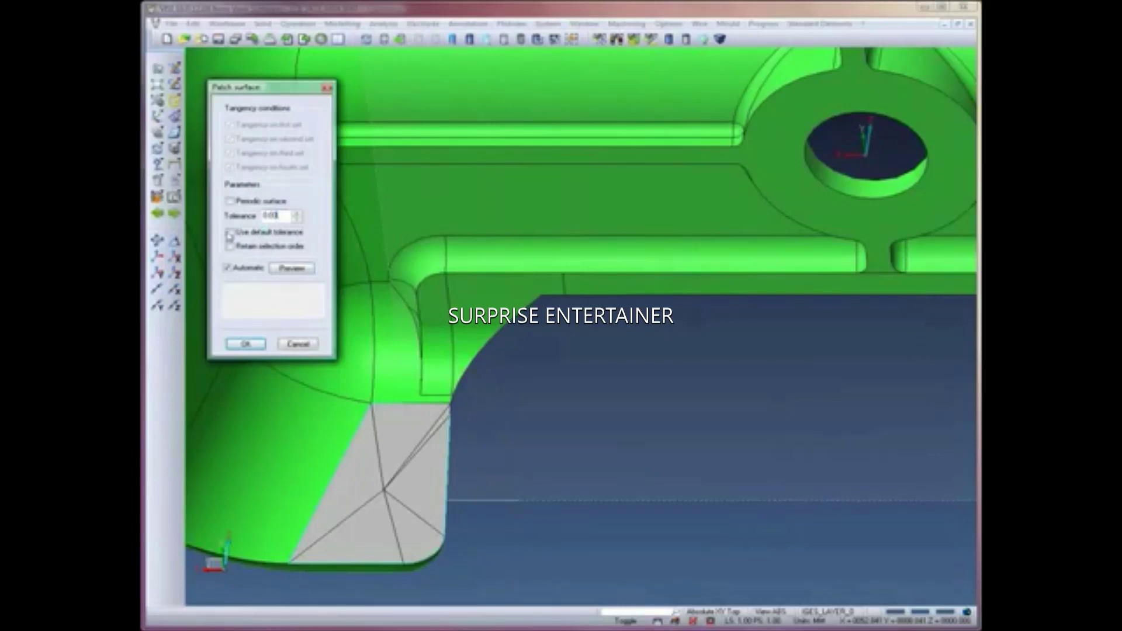
left_click(288, 268)
left_click(252, 343)
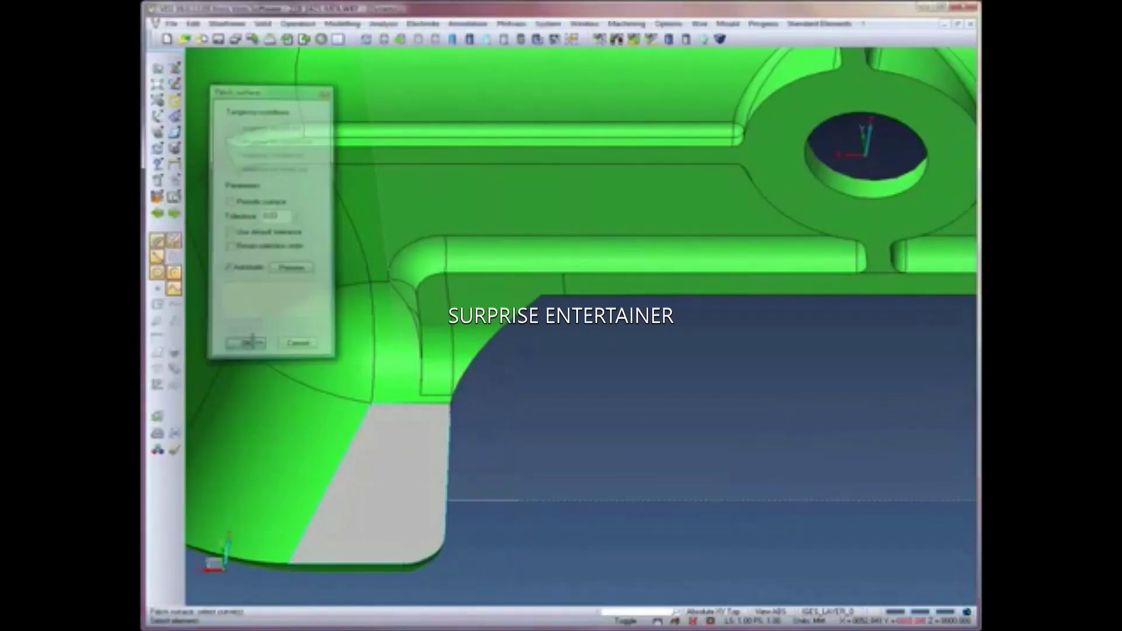
Step: Unite the grey corner patch surface into the housing body
left_click(297, 25)
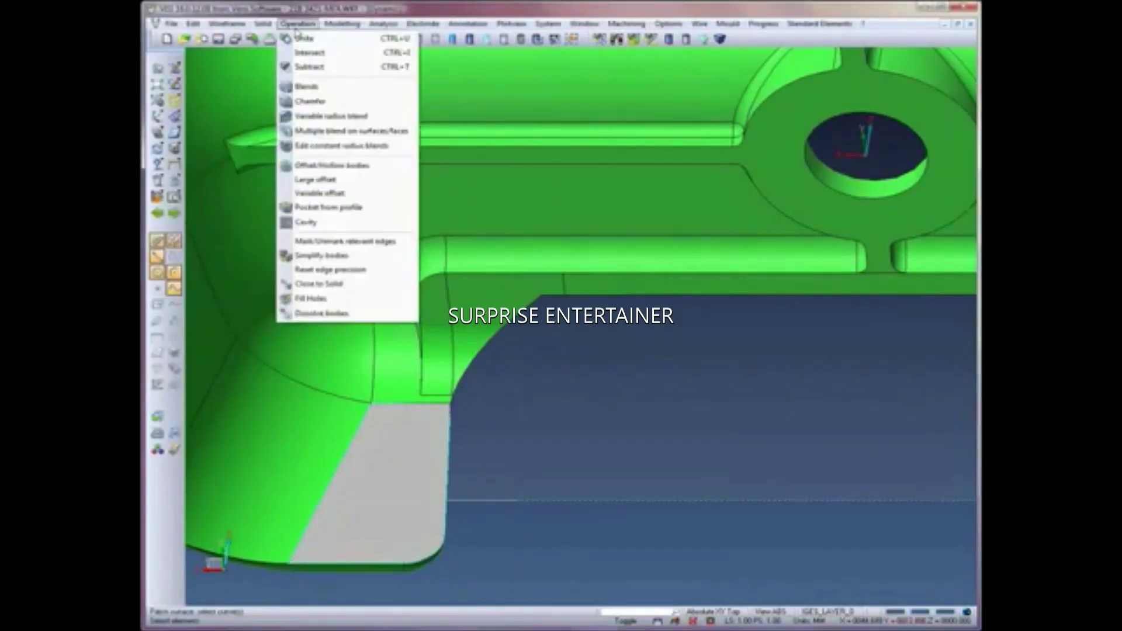
left_click(301, 38)
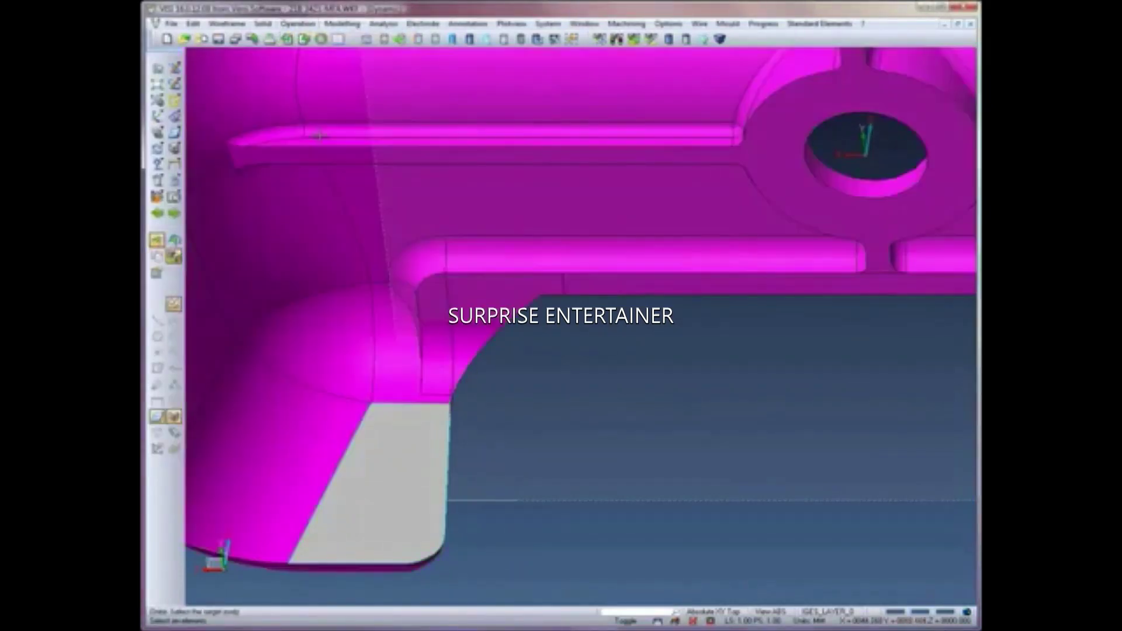
left_click(319, 136)
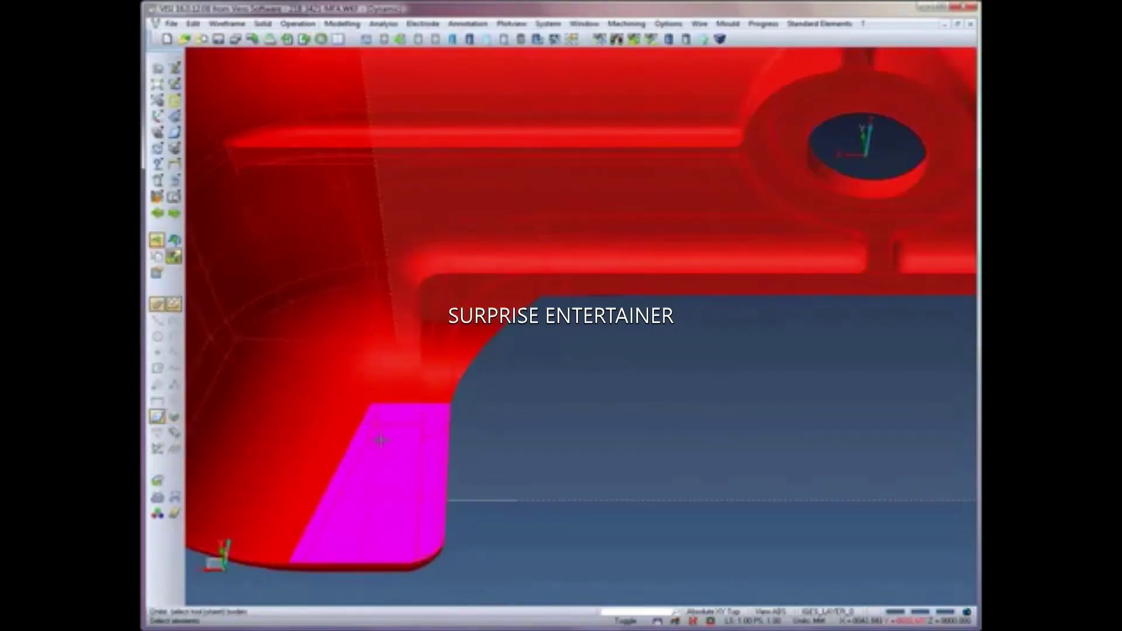
left_click(381, 439)
middle_click(382, 440)
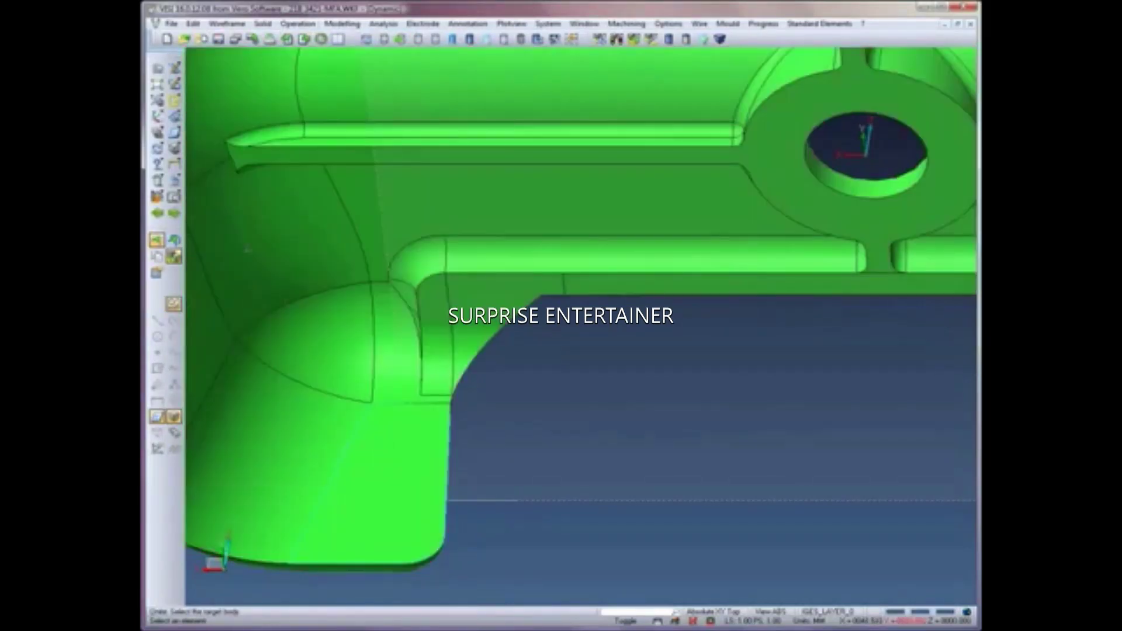
Step: Erase the leftover unneeded element and orbit to check the part's underside
left_click(157, 180)
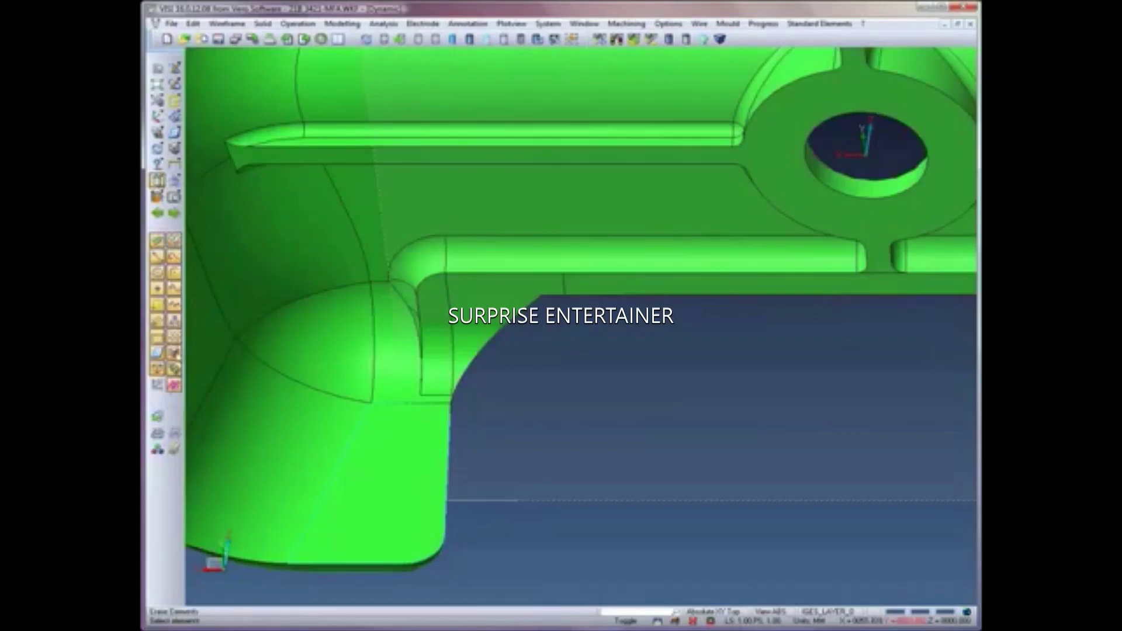
left_click(175, 431)
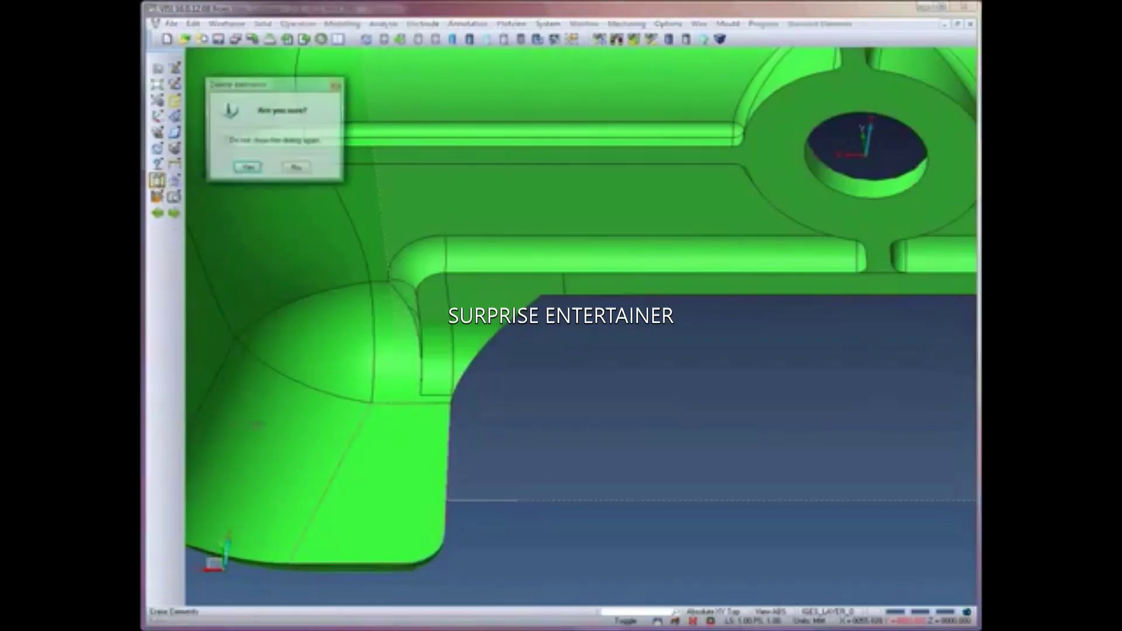
key("Return")
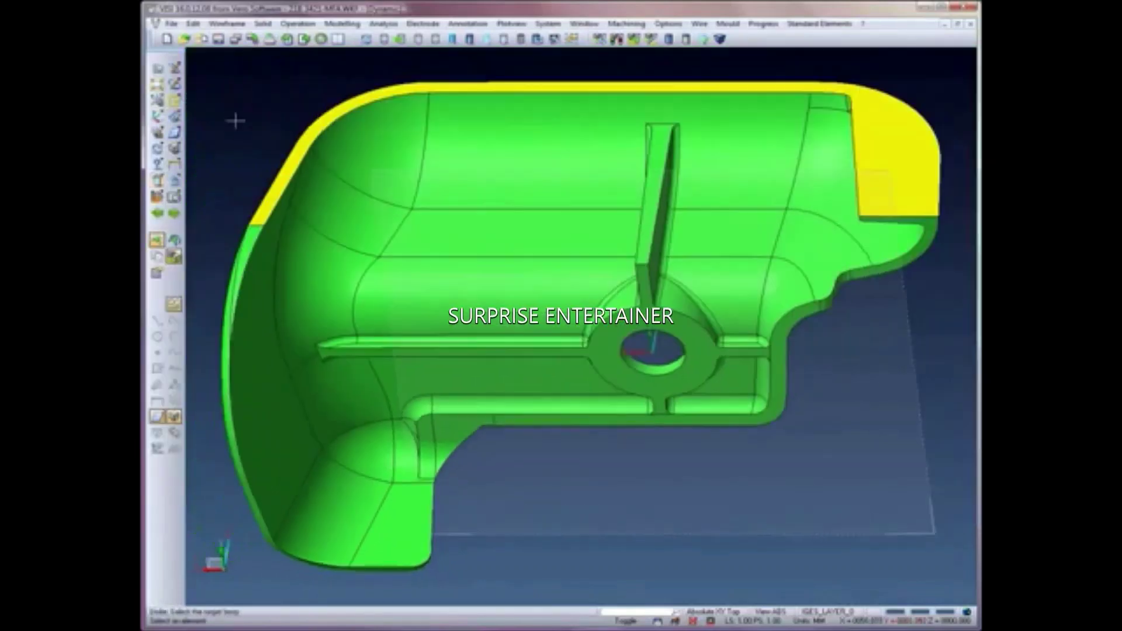
mouse_move(458, 284)
middle_mouse_down()
mouse_move(526, 193)
mouse_move(435, 297)
middle_mouse_up()
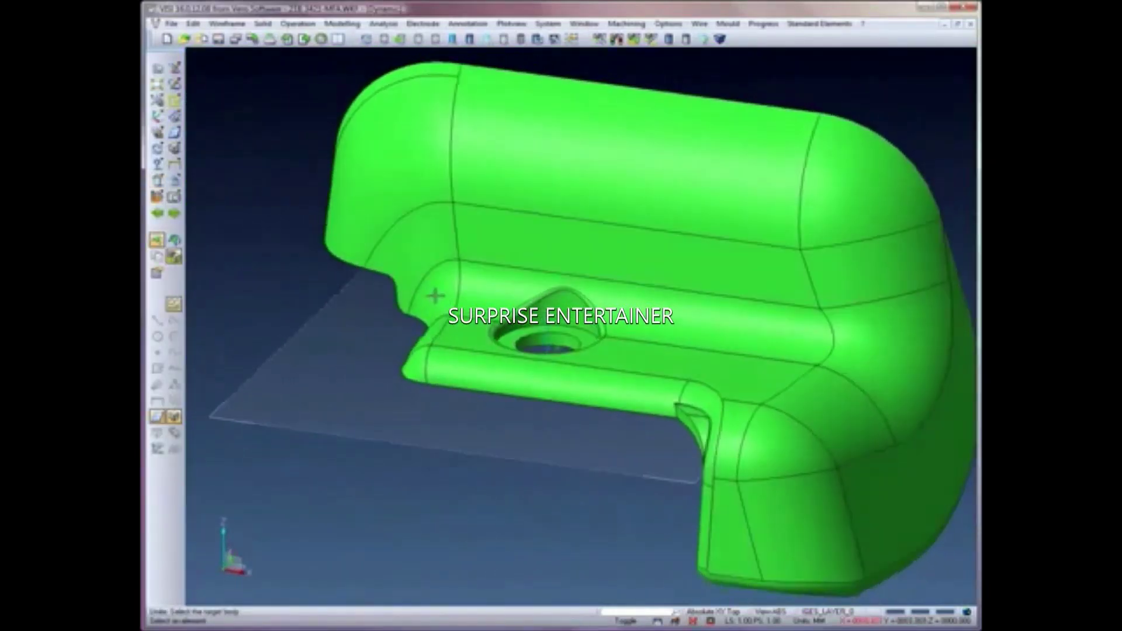
key("Escape")
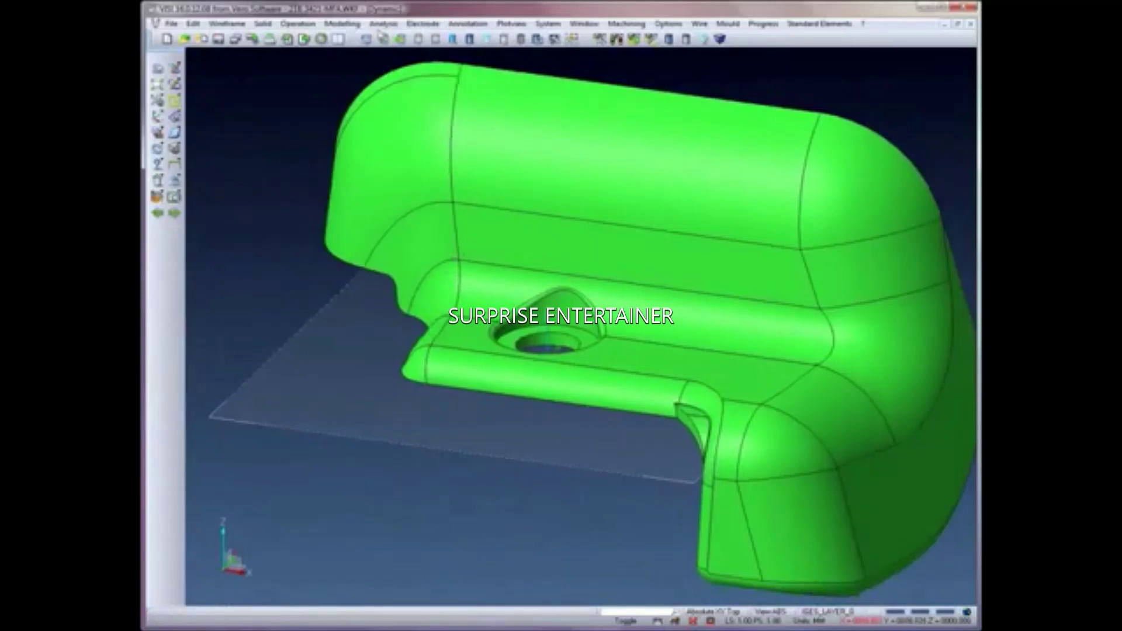
left_click(384, 24)
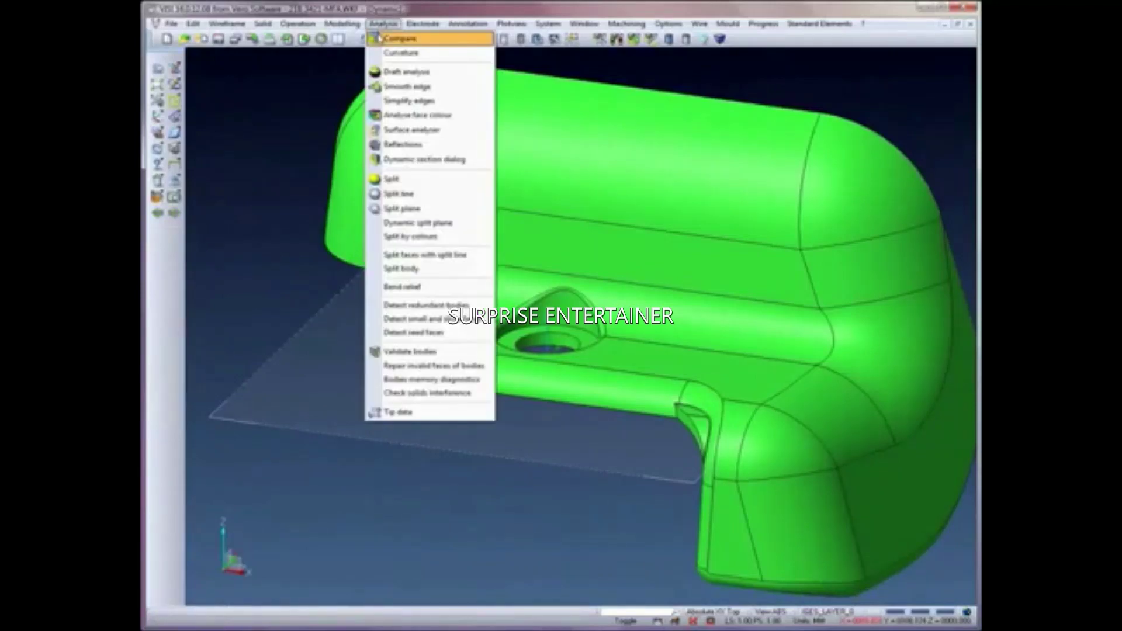
Step: Set up a draft analysis on the housing with two ranges split at 0°, second range orange
left_click(387, 71)
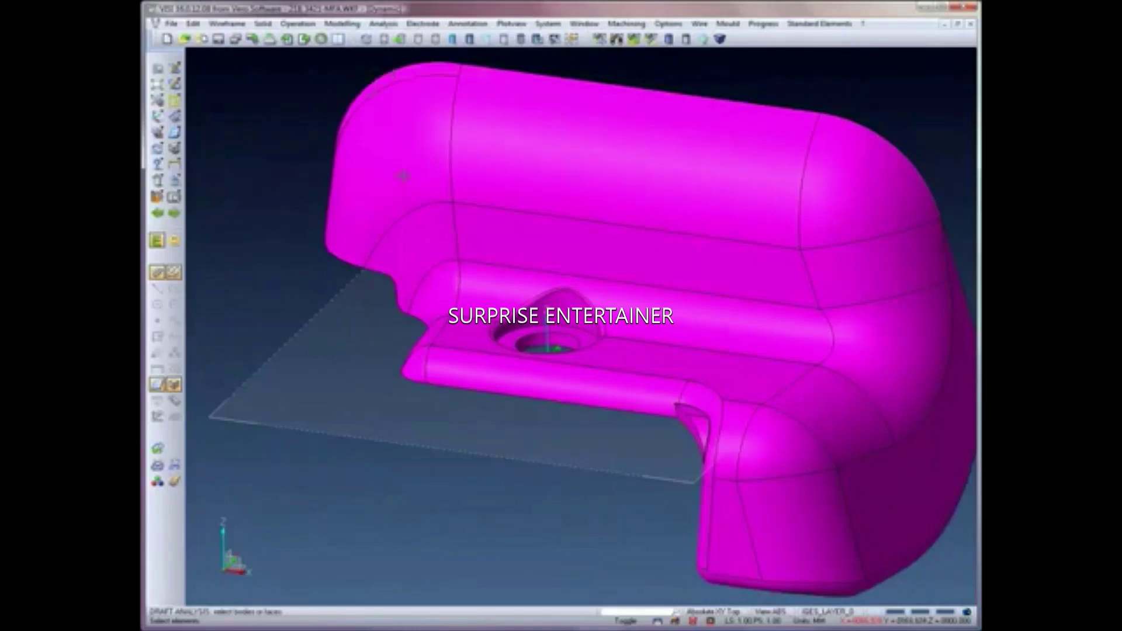
left_click(403, 176)
middle_click(404, 176)
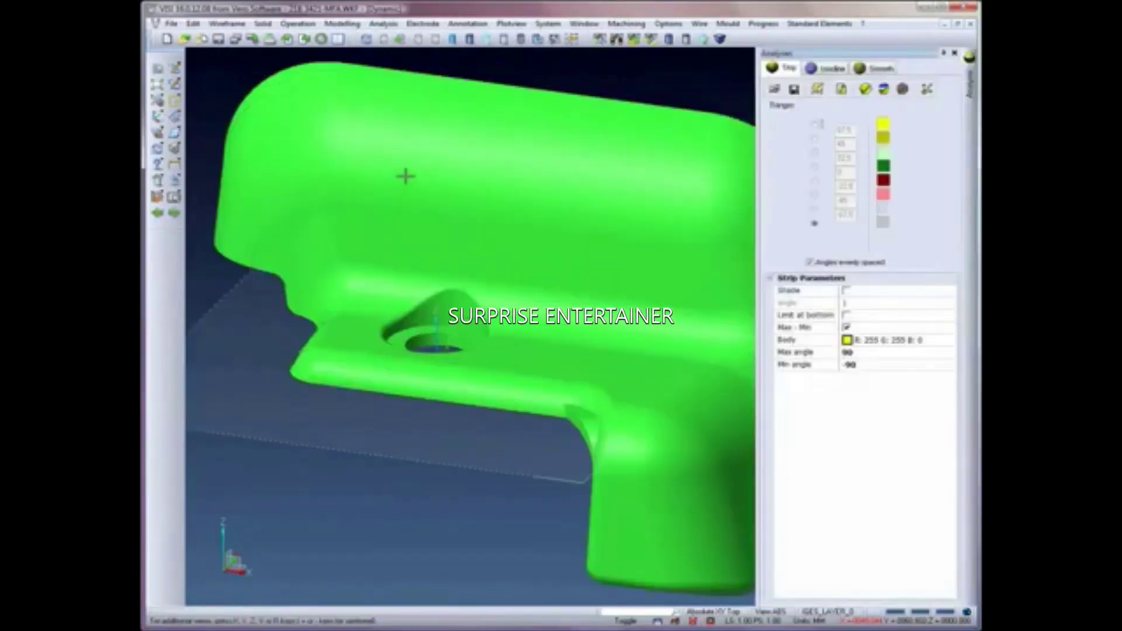
left_click(814, 265)
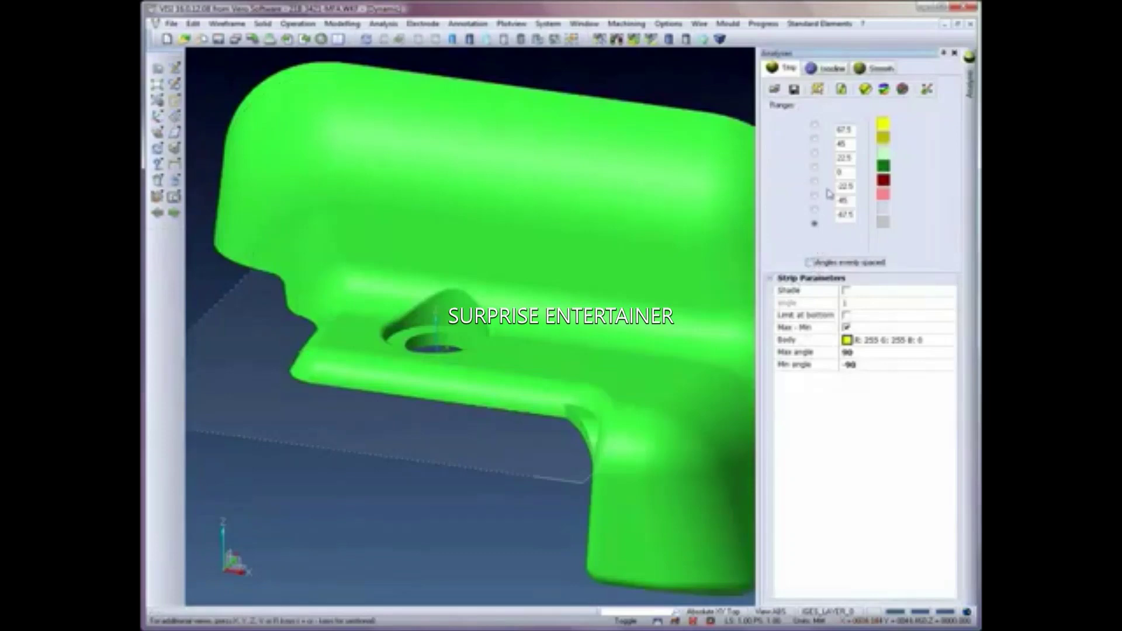
left_click(815, 141)
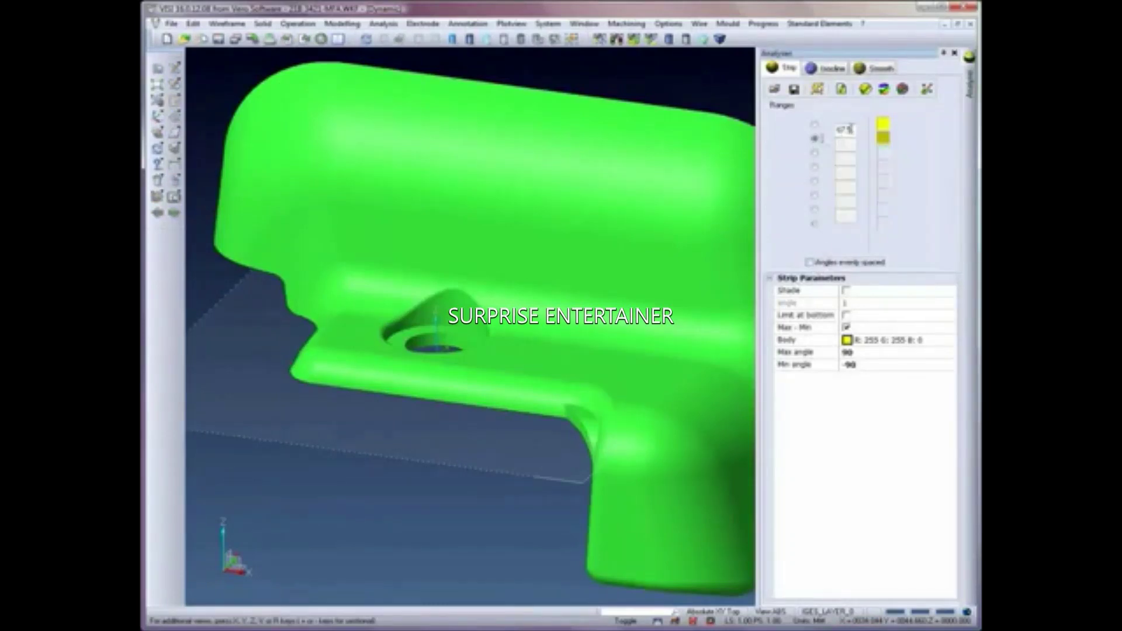
left_click_drag(852, 129, 829, 136)
type("0")
left_click(876, 142)
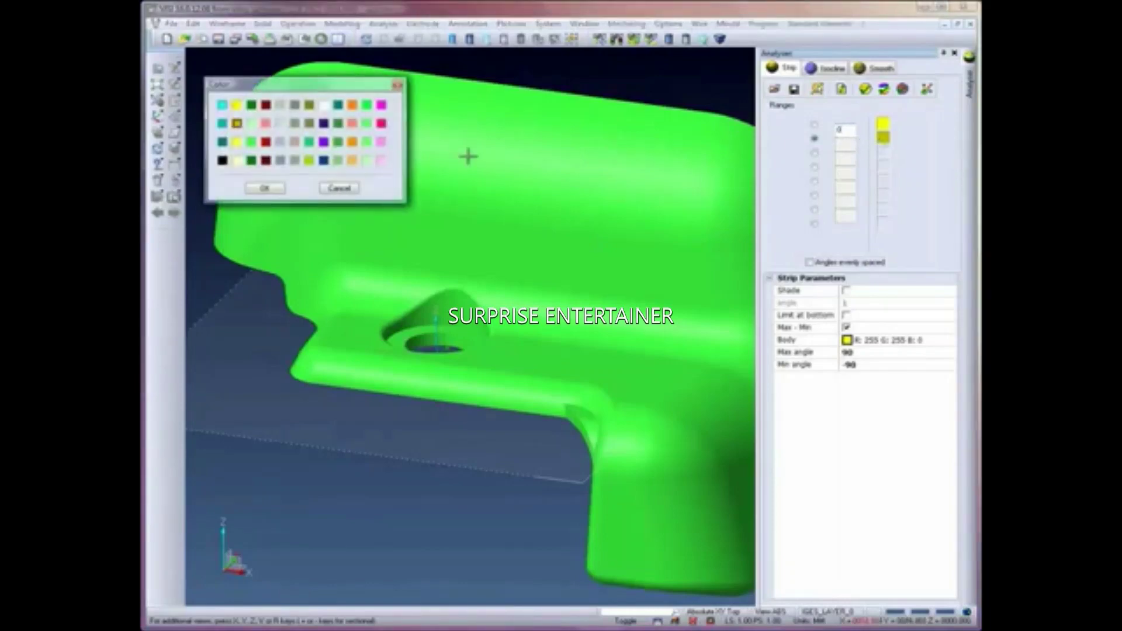
left_click(353, 161)
left_click(275, 189)
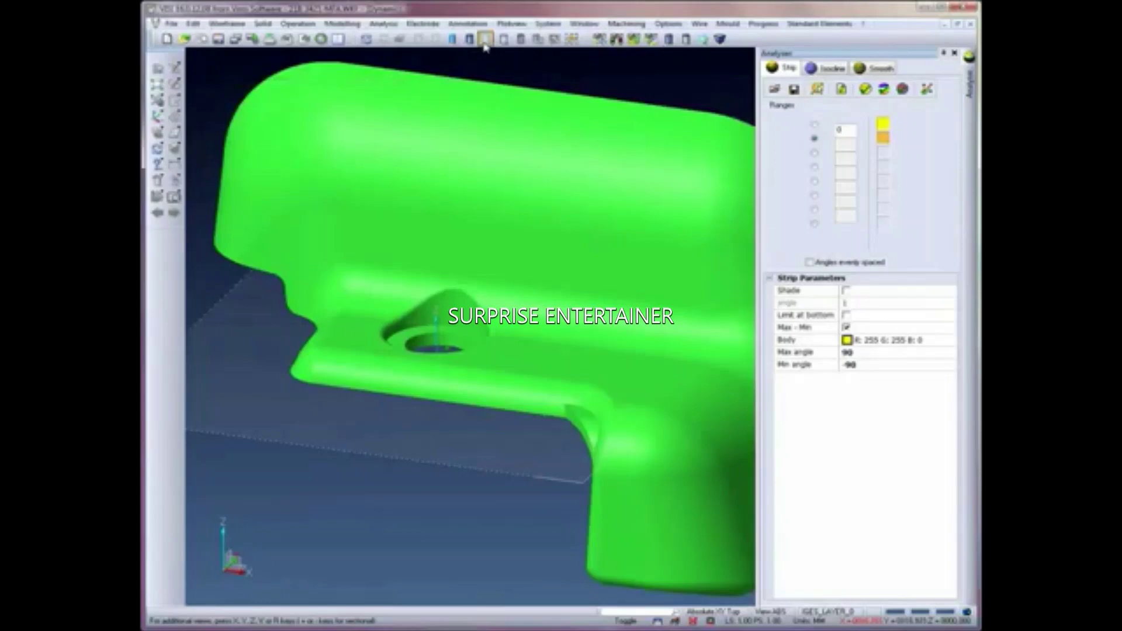
Step: Apply the strip draft analysis, inspect the shaded model, and close the analyser
left_click(484, 43)
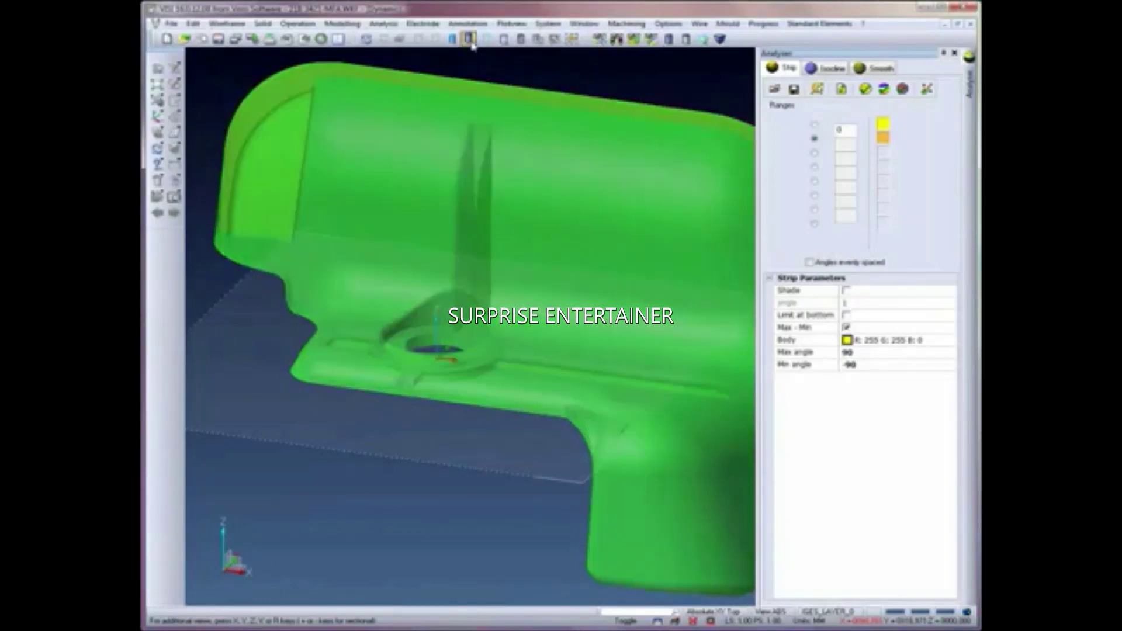
left_click(471, 42)
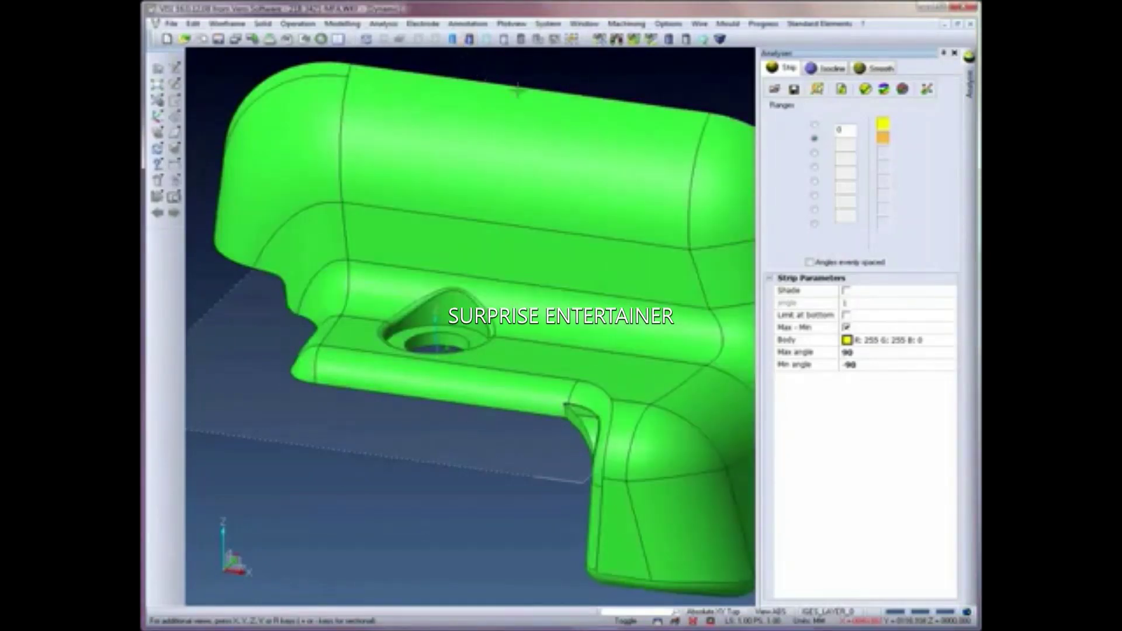
left_click(841, 91)
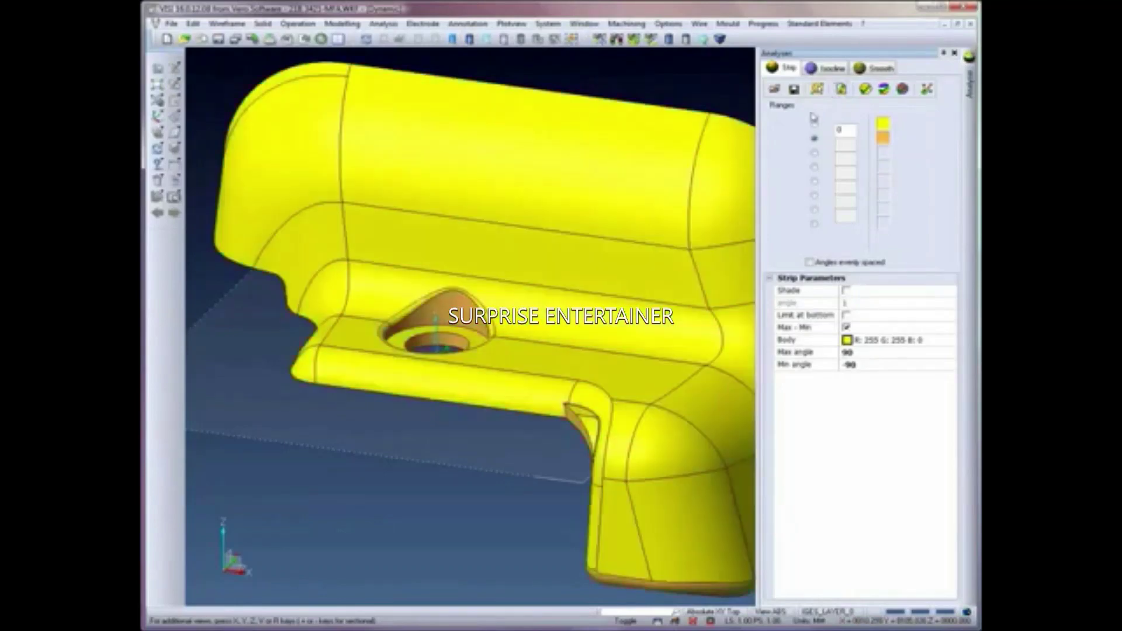
middle_click_drag(459, 345, 458, 330)
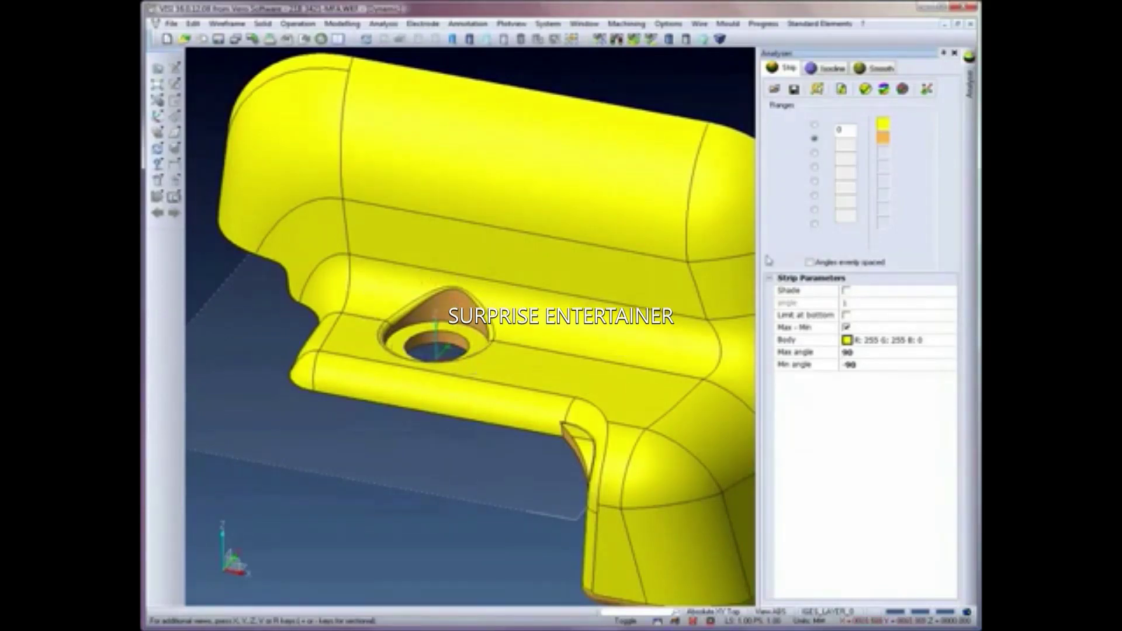
left_click(954, 53)
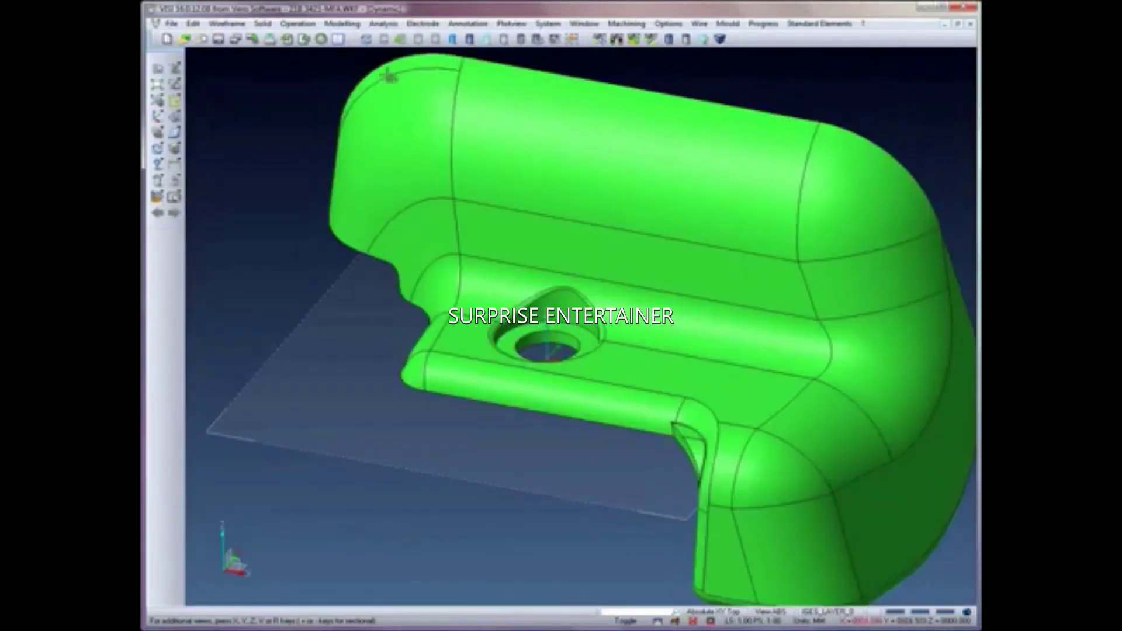
Step: Delete the countersink face around the ledge hole and heal the housing surface
left_click(342, 23)
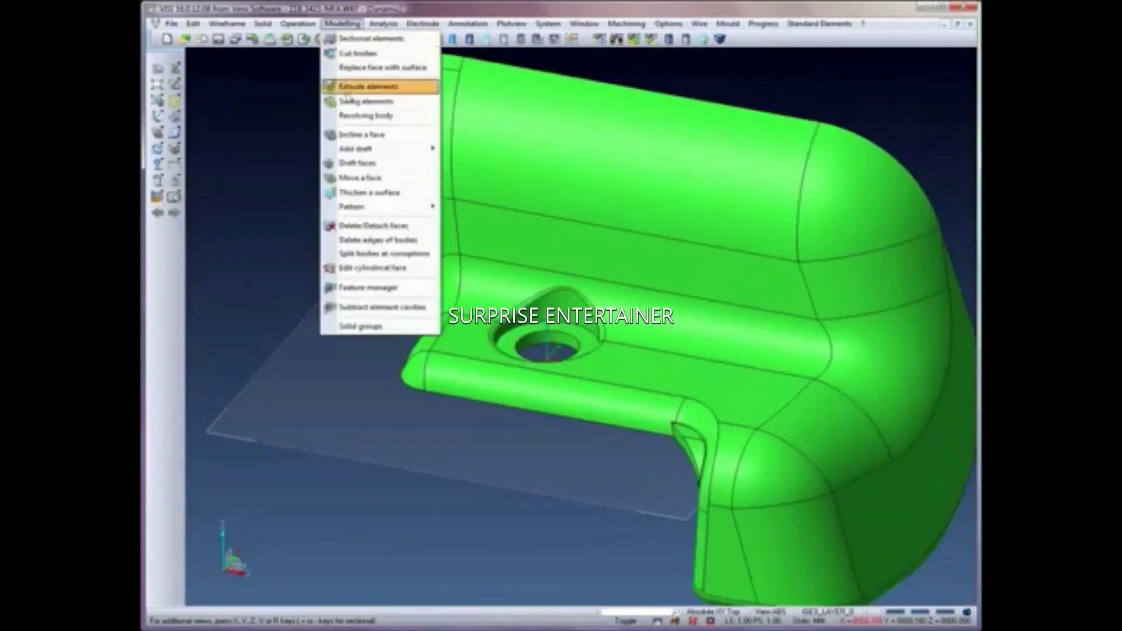
left_click(374, 226)
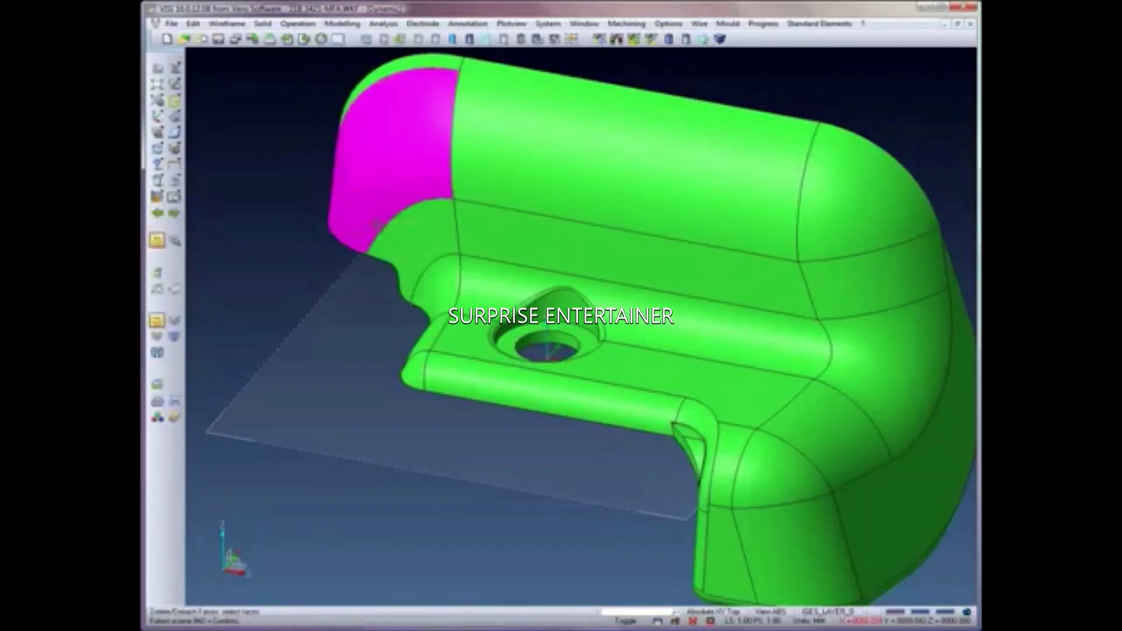
left_click(497, 336)
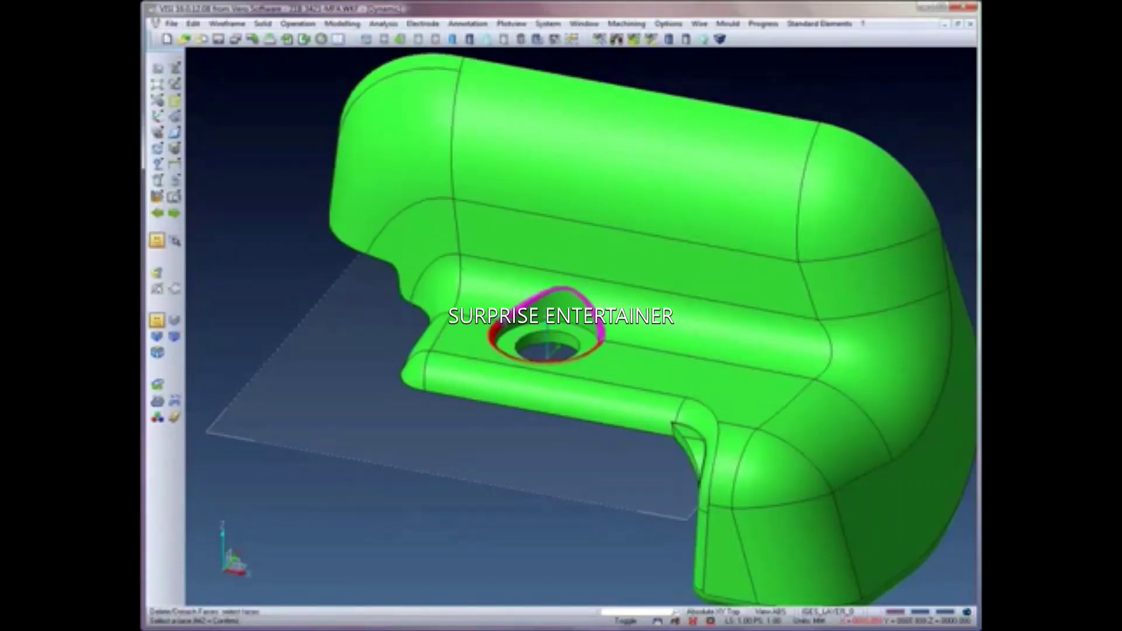
middle_click(494, 304)
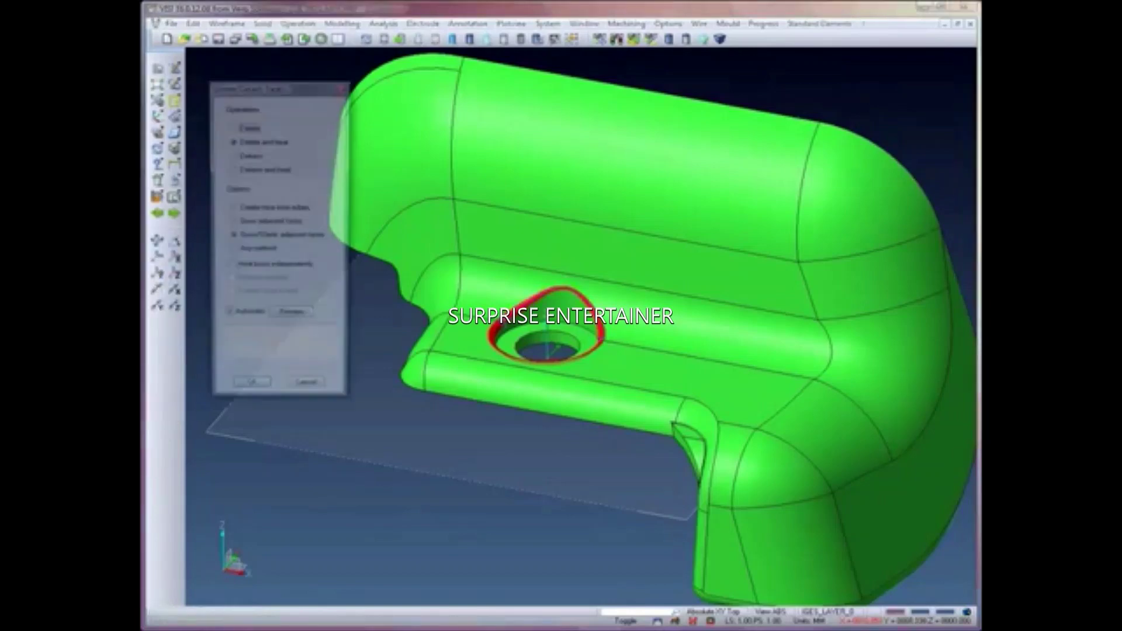
middle_click(490, 286)
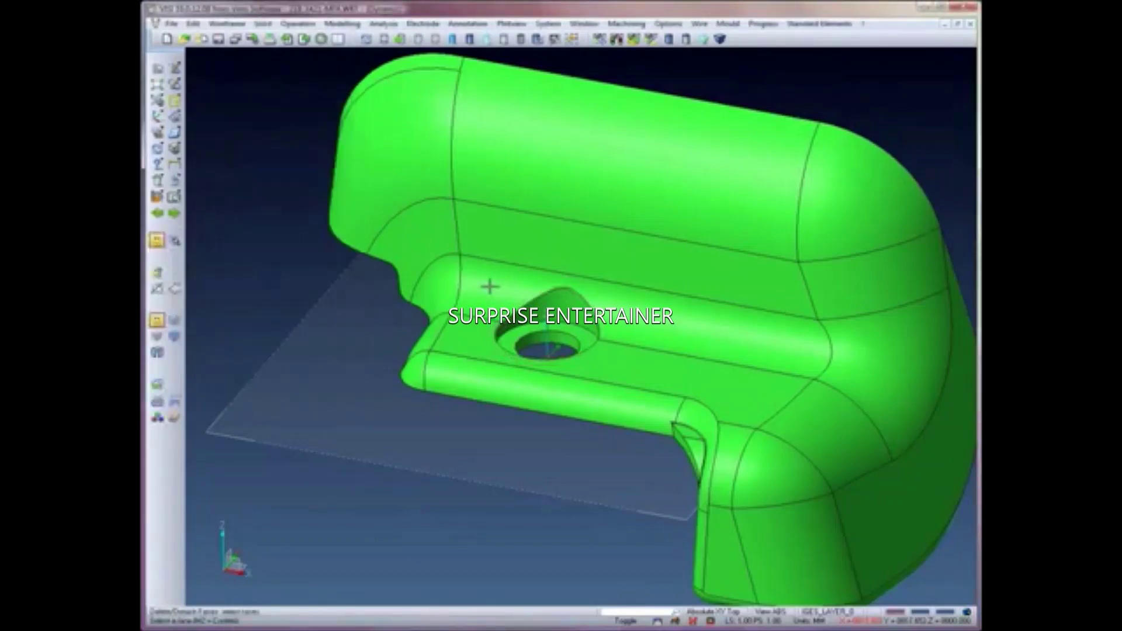
middle_click(490, 286)
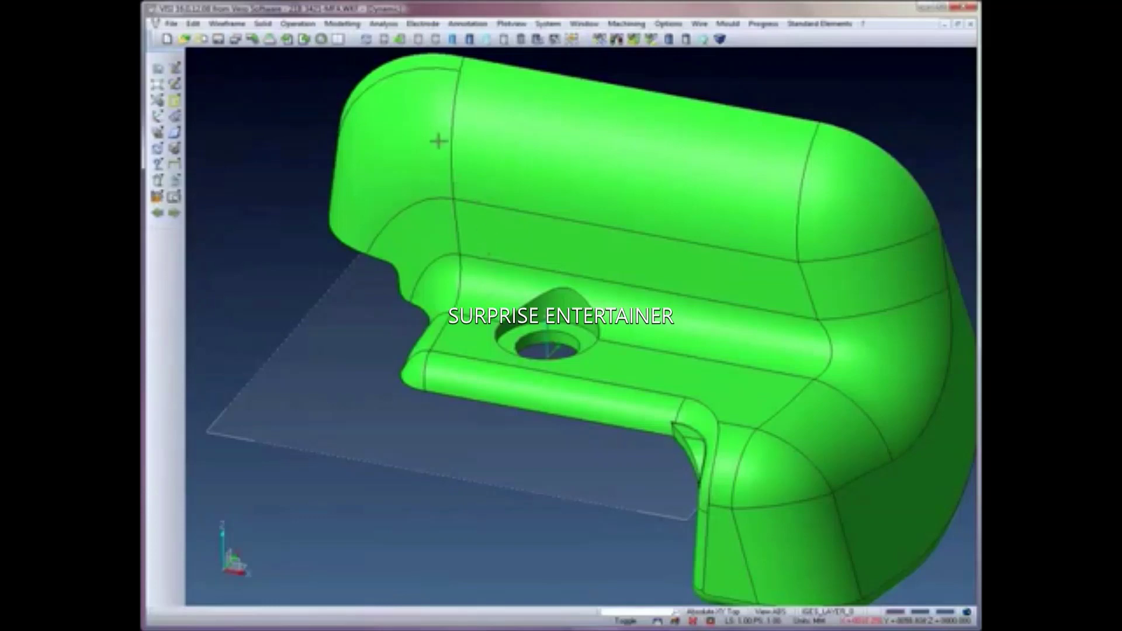
left_click(384, 23)
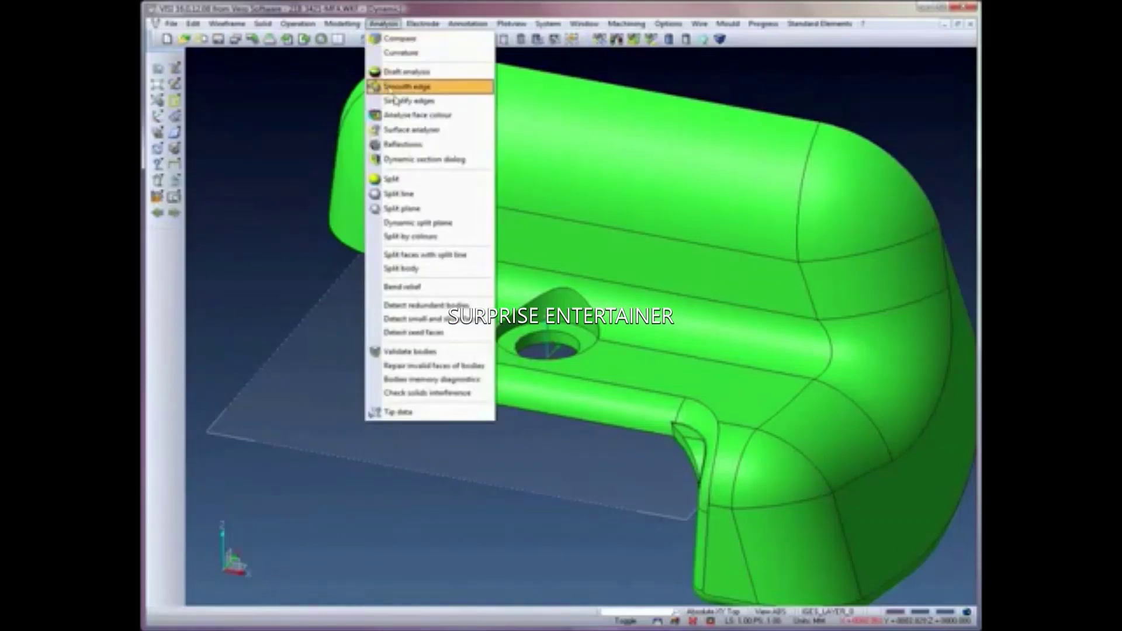
Step: Read the housing faces' radius and draft data in the Surface analyzer with a set reference direction
left_click(408, 130)
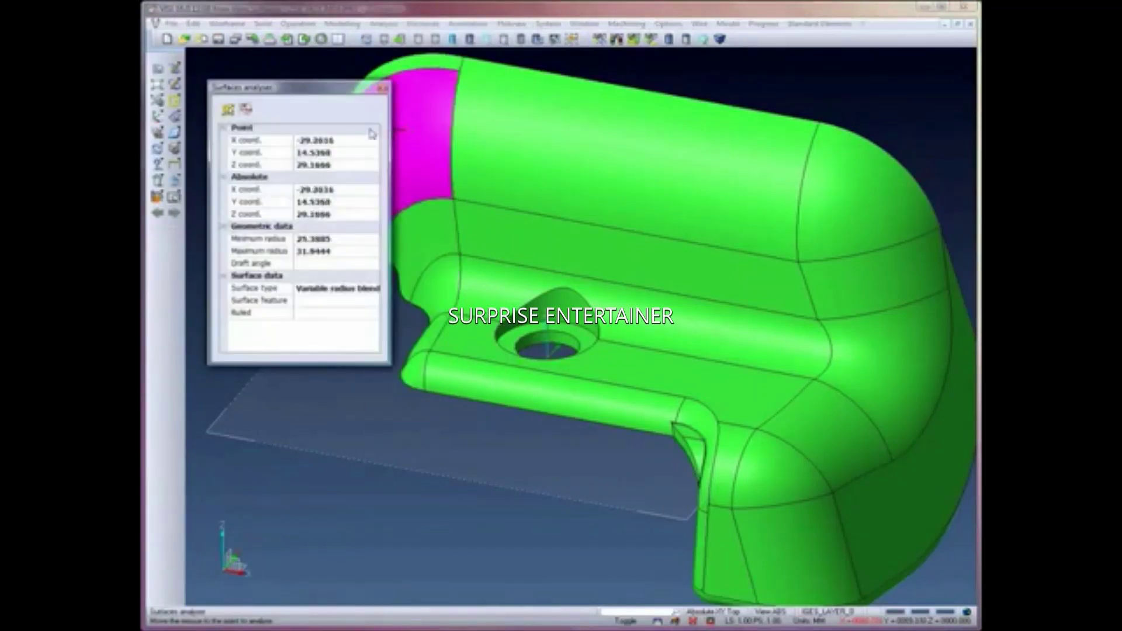
left_click(228, 109)
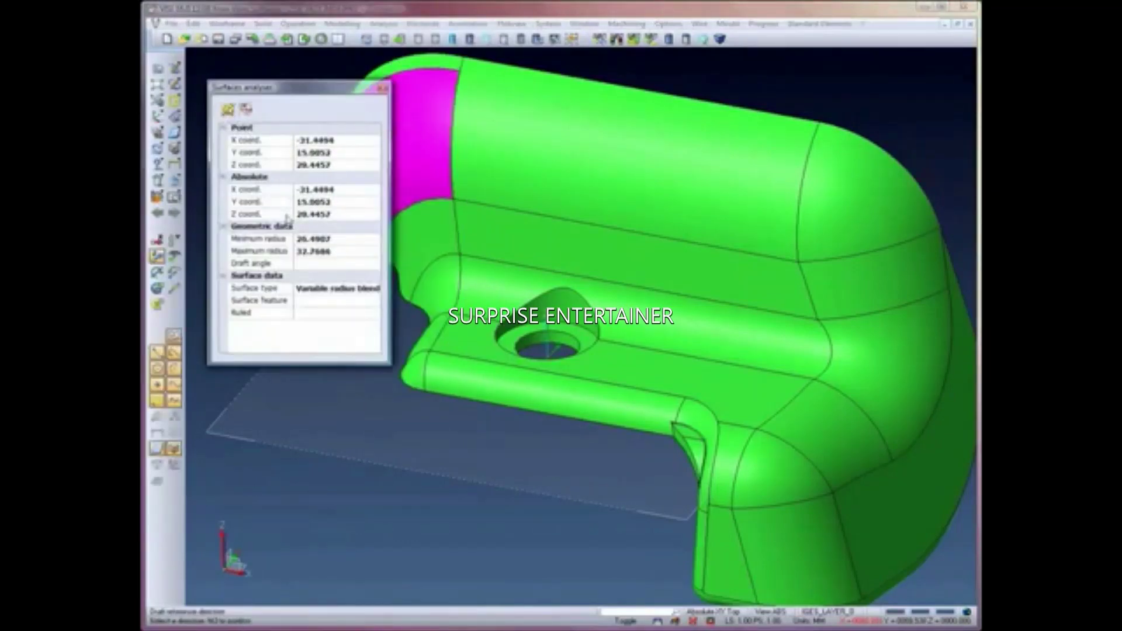
left_click(430, 231)
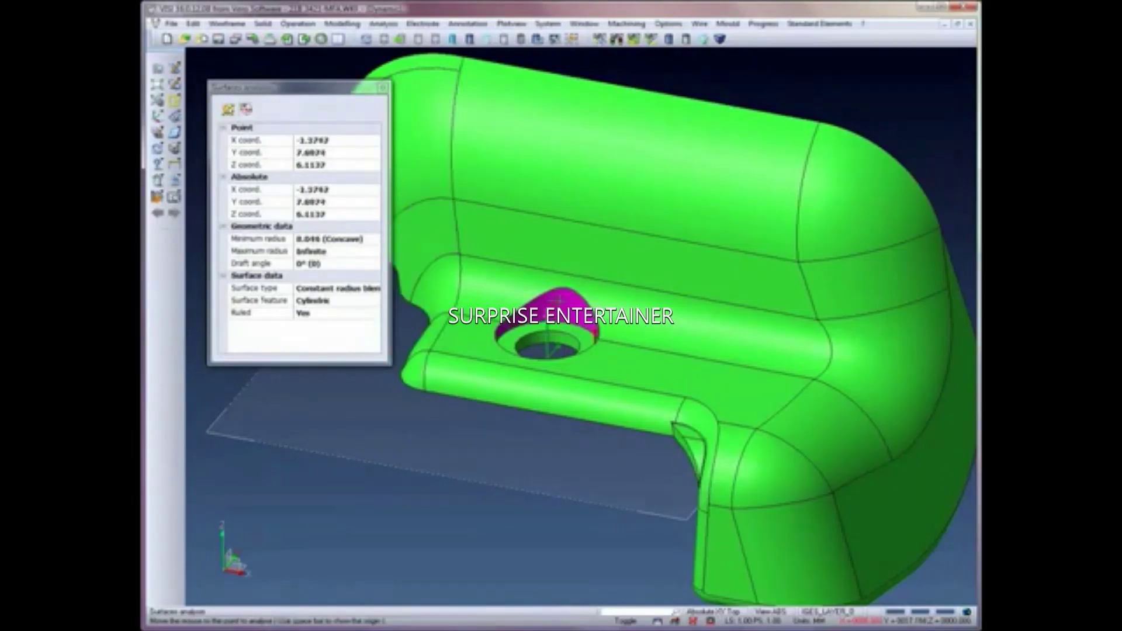
key("Escape")
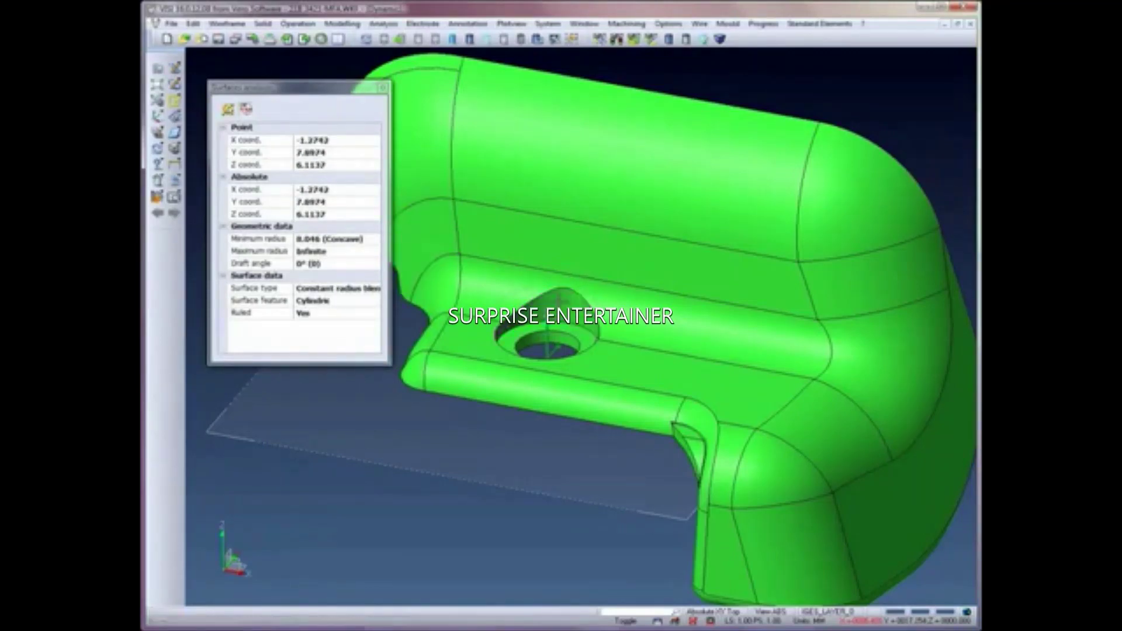
left_click(343, 24)
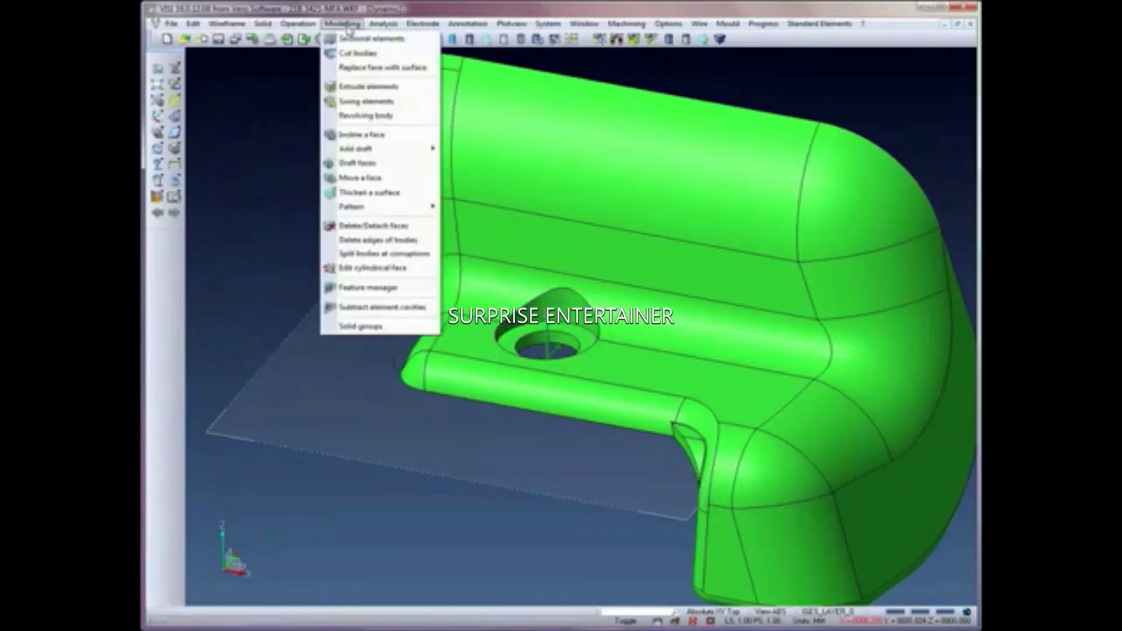
mouse_move(355, 149)
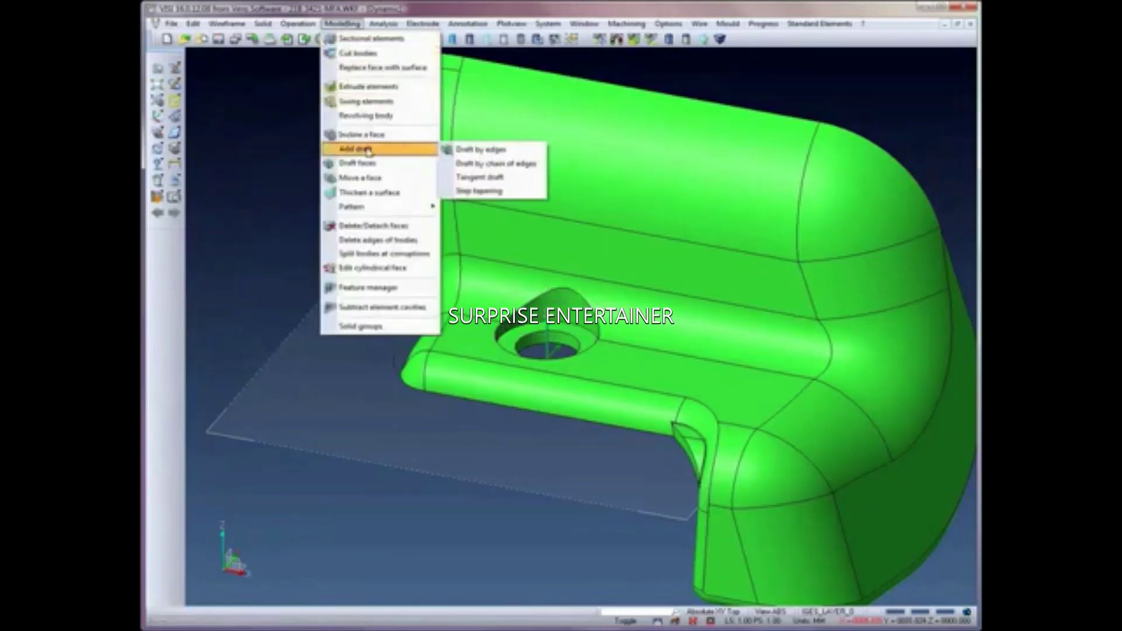
Step: Draft the hole edges with Draft by edges, confirming the pull direction and draft angle
left_click(465, 150)
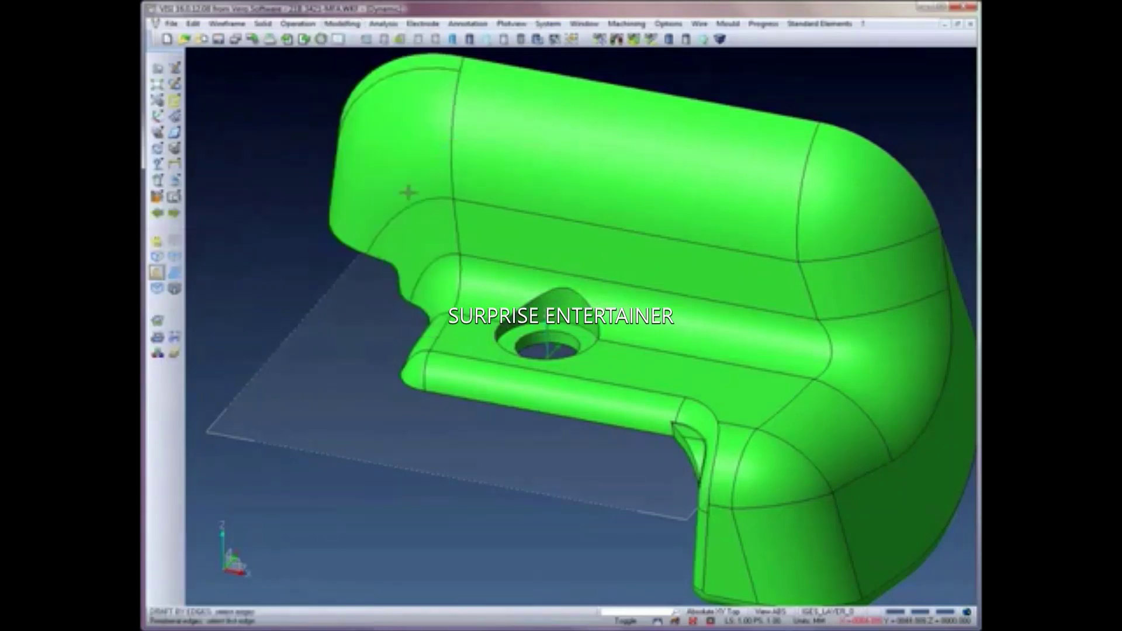
left_click(174, 240)
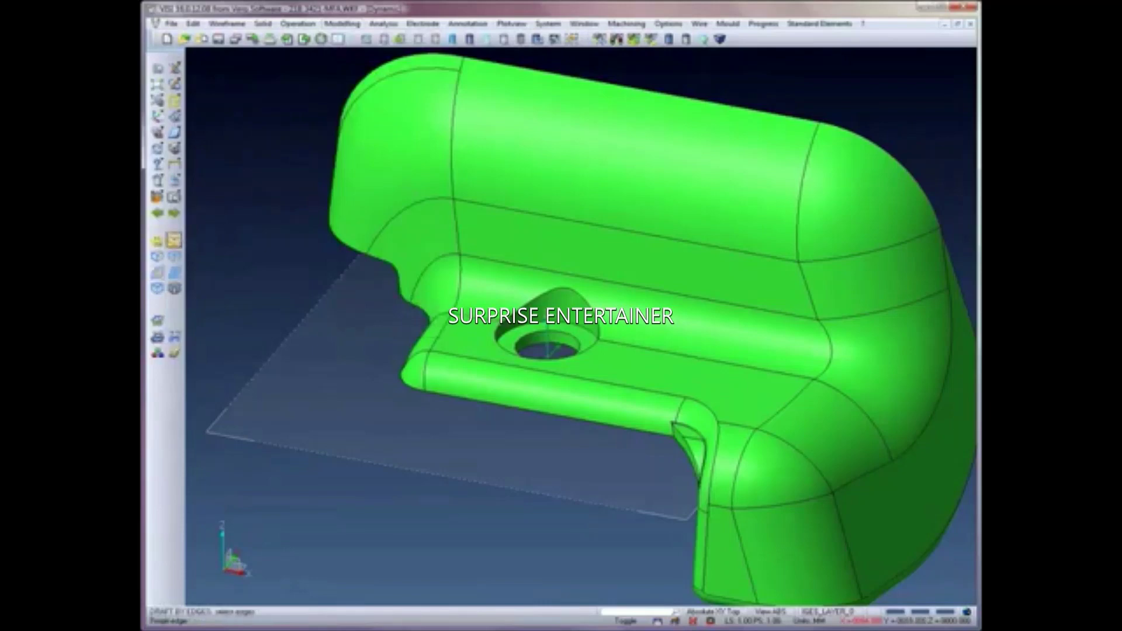
left_click(501, 301)
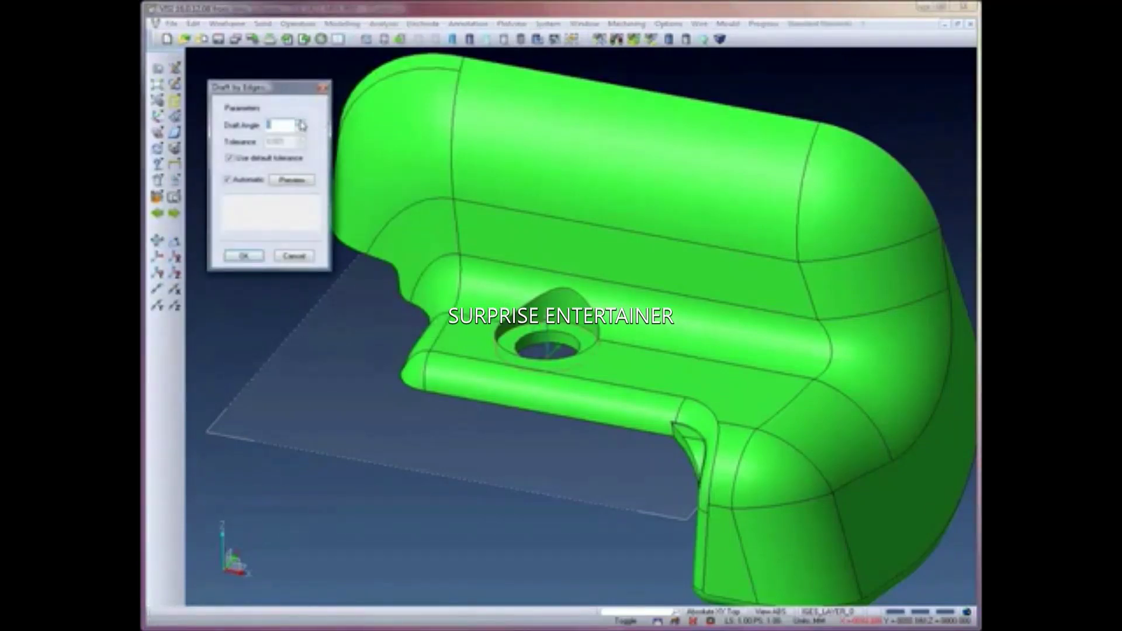
left_click(302, 124)
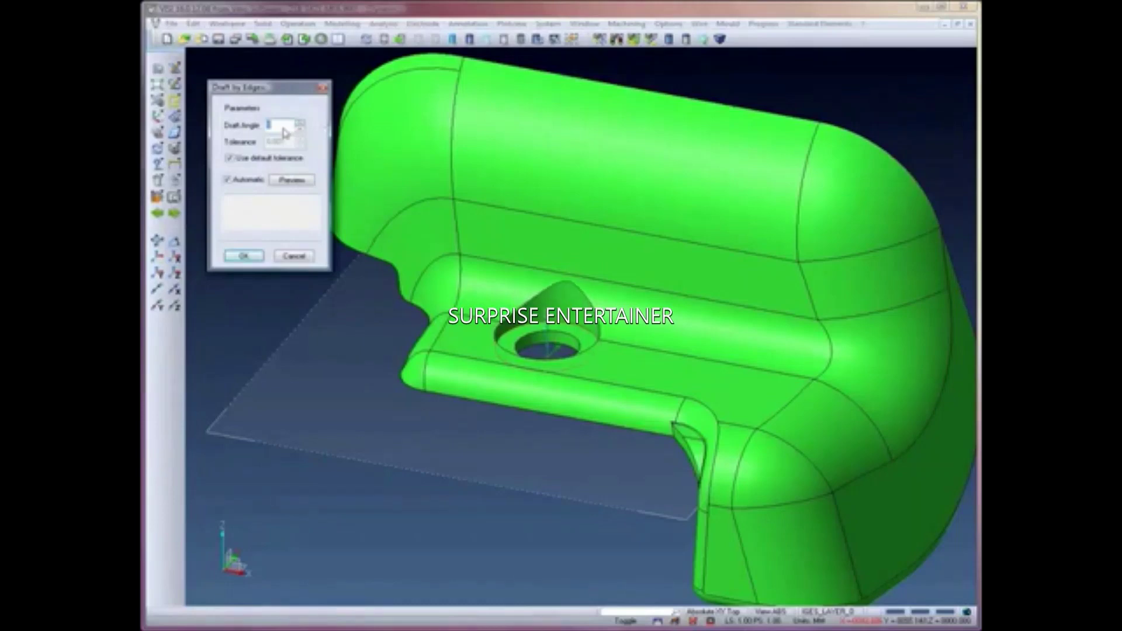
left_click(255, 257)
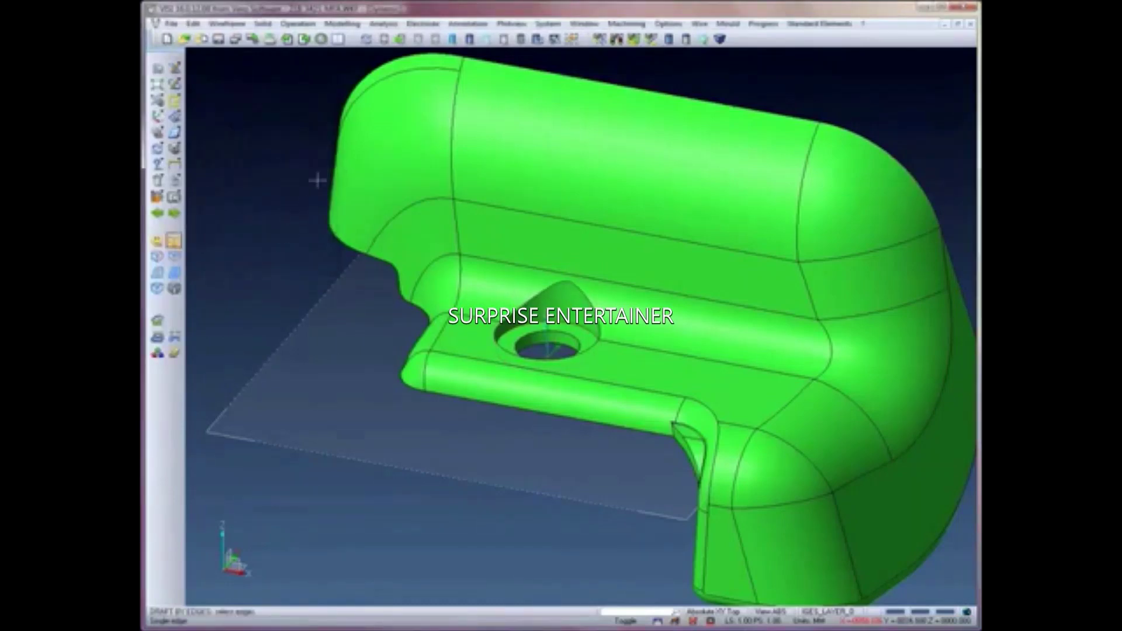
left_click(299, 23)
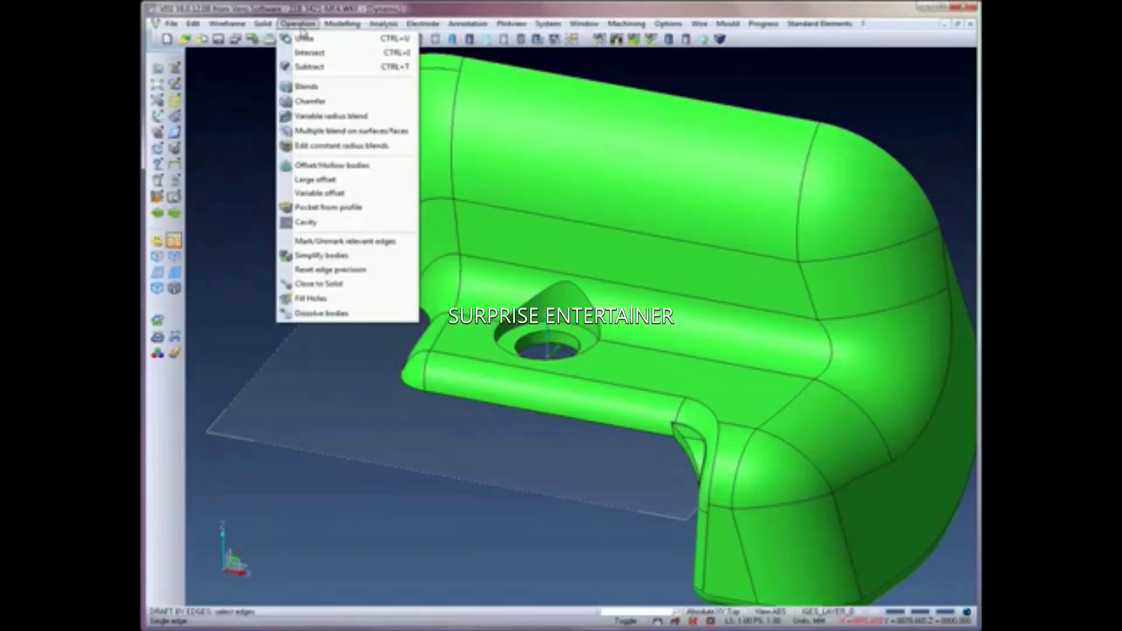
Step: Blend the chosen ledge-hole edges with a 1 mm radius
left_click(310, 83)
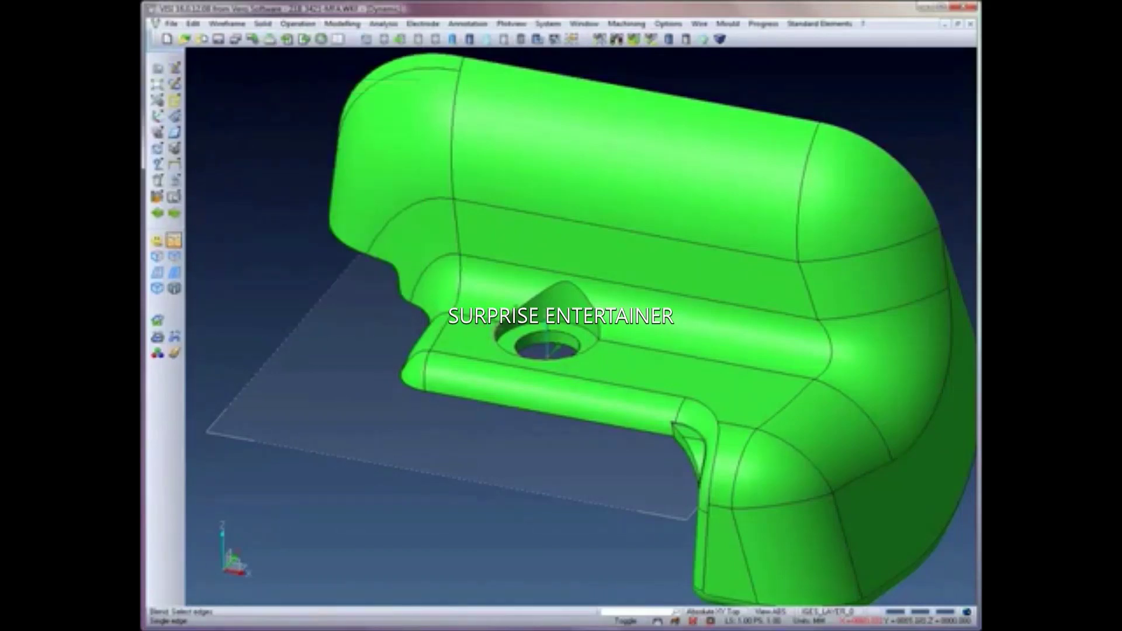
key("Return")
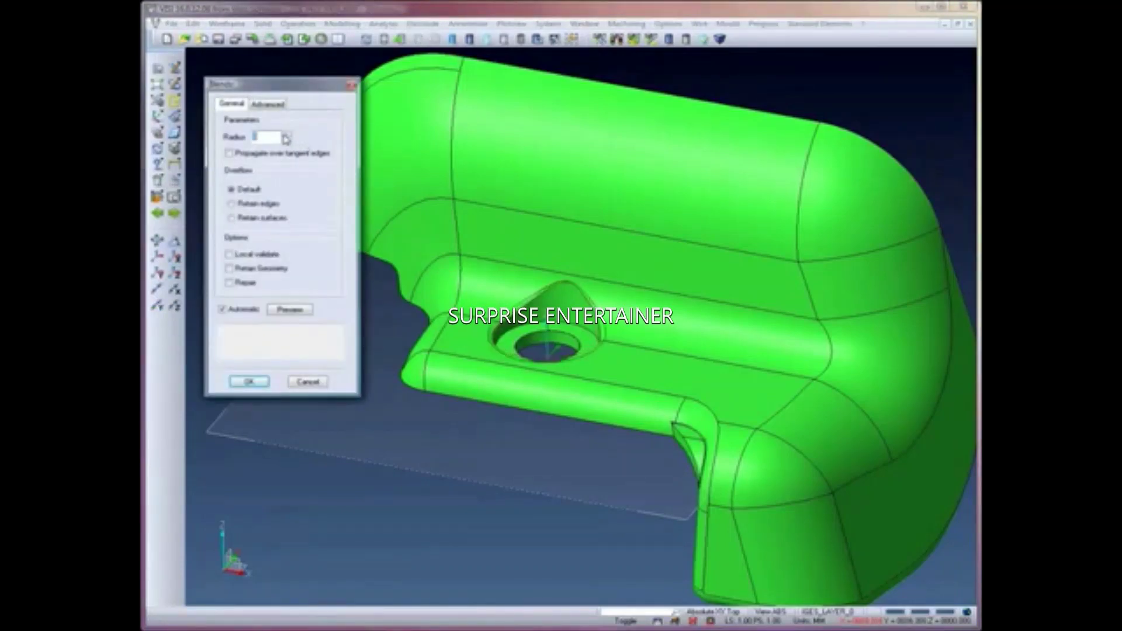
left_click(266, 383)
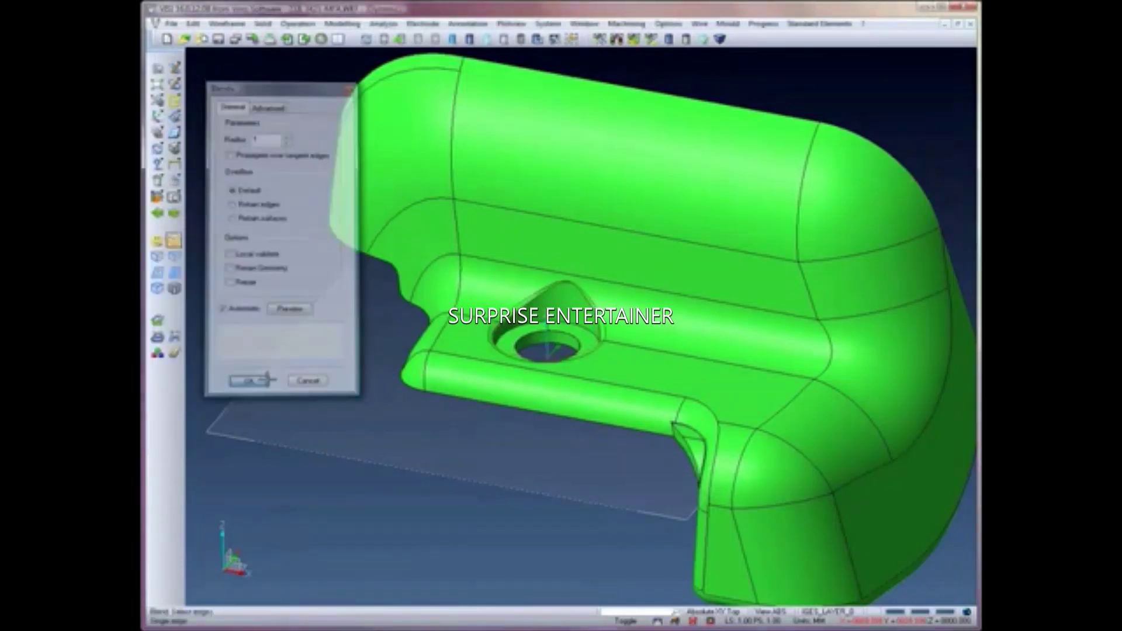
key("Escape")
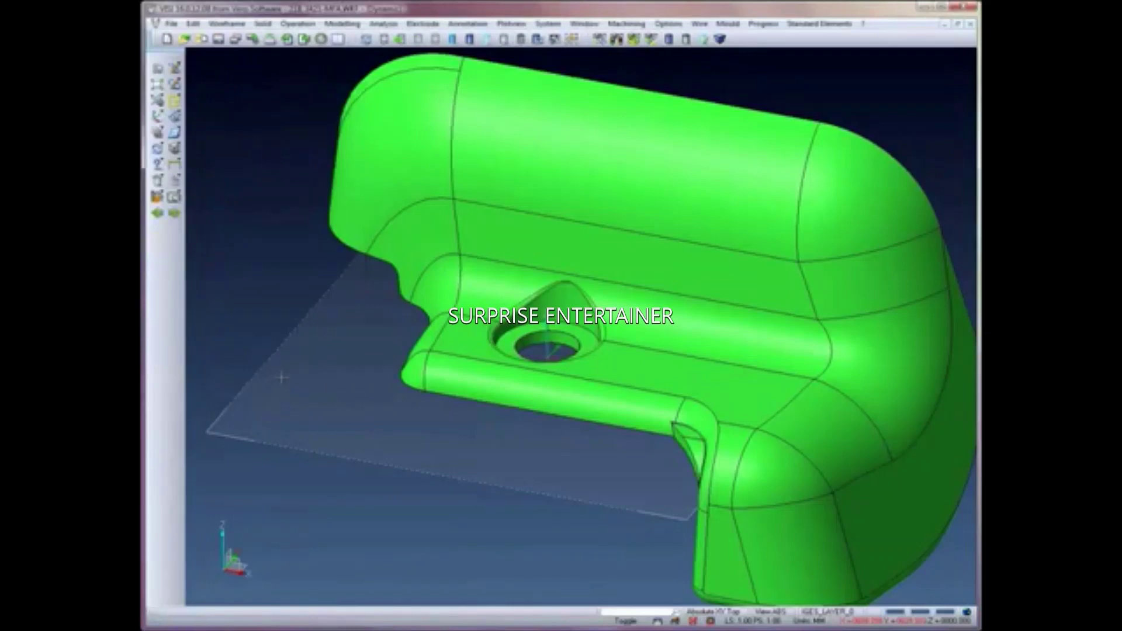
Step: Switch to an isometric view and zoom to fit the whole part
right_click(322, 300)
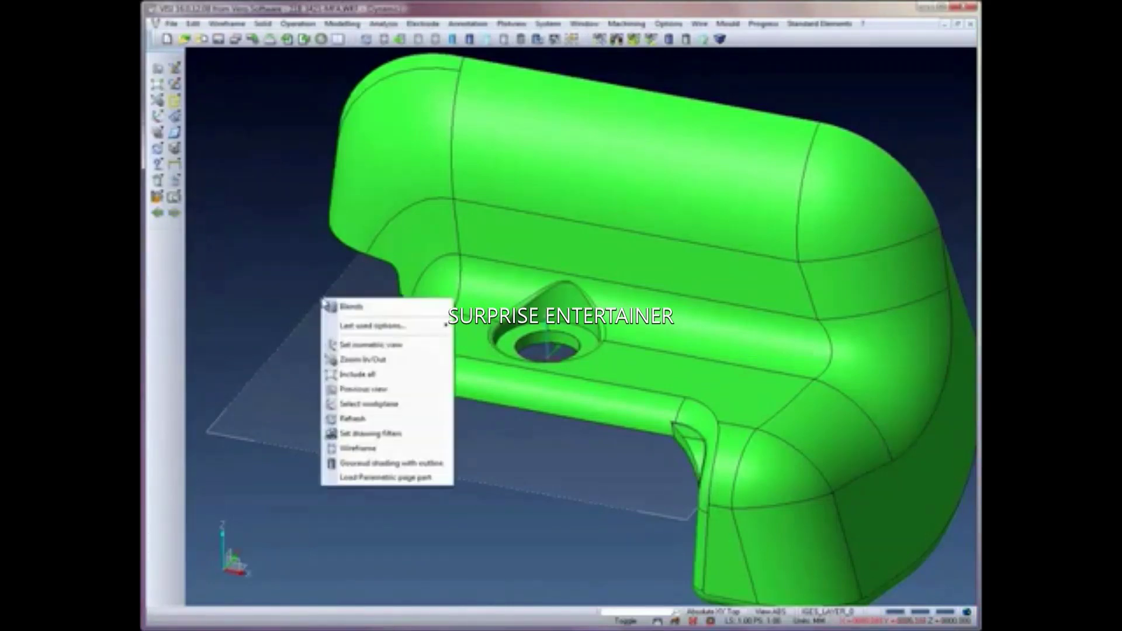
left_click(345, 344)
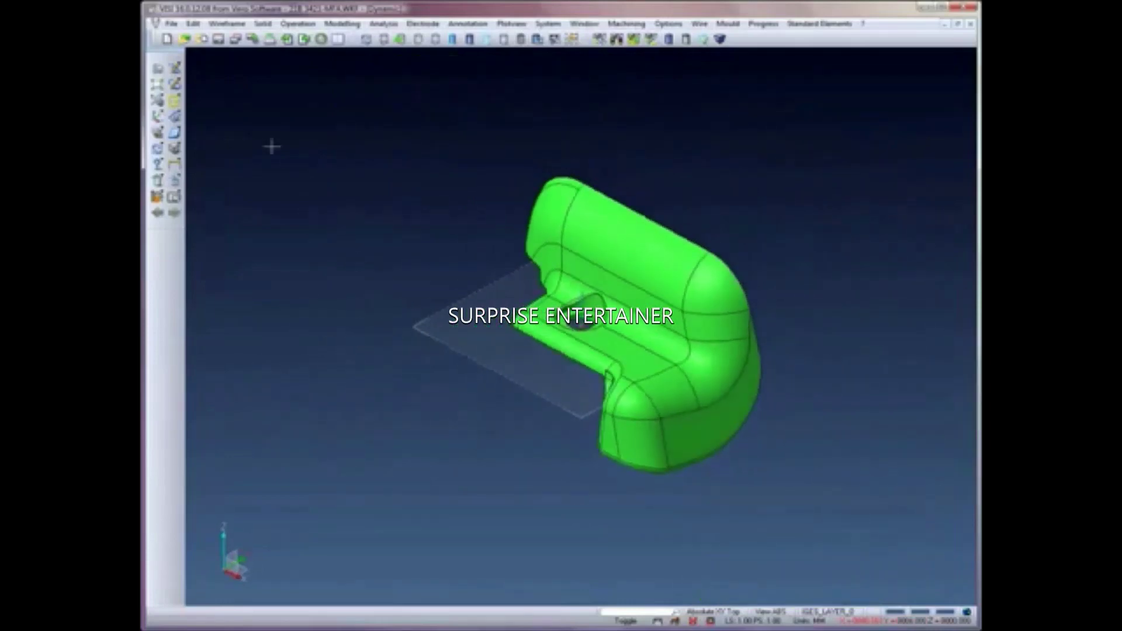
left_click(163, 89)
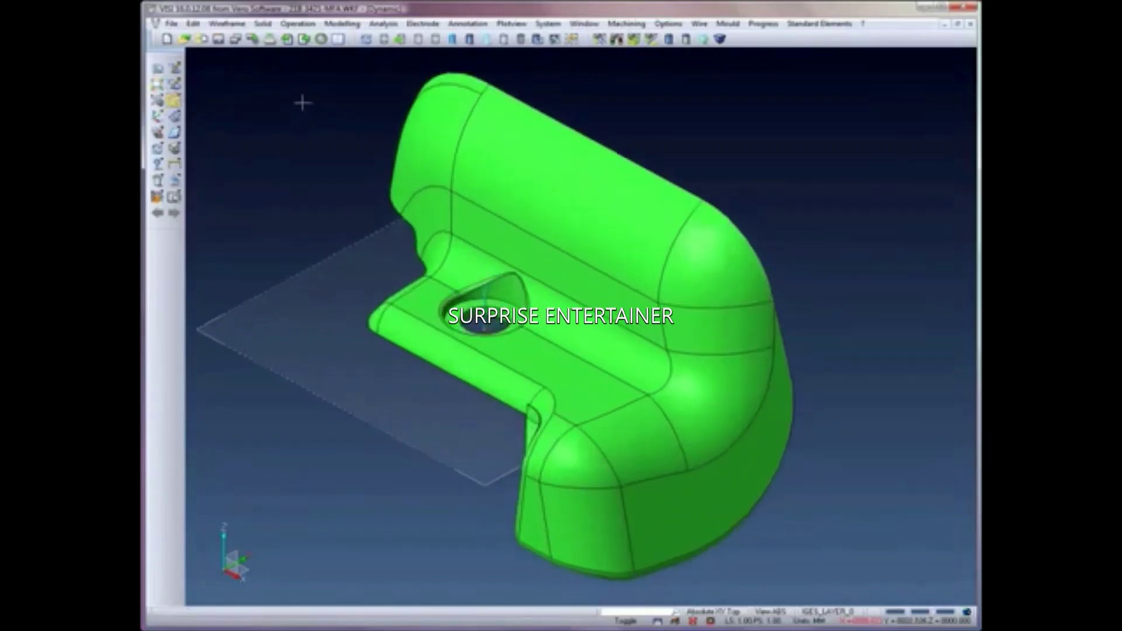
Step: Compute the housing's split line by shadow and accept the result
left_click(383, 23)
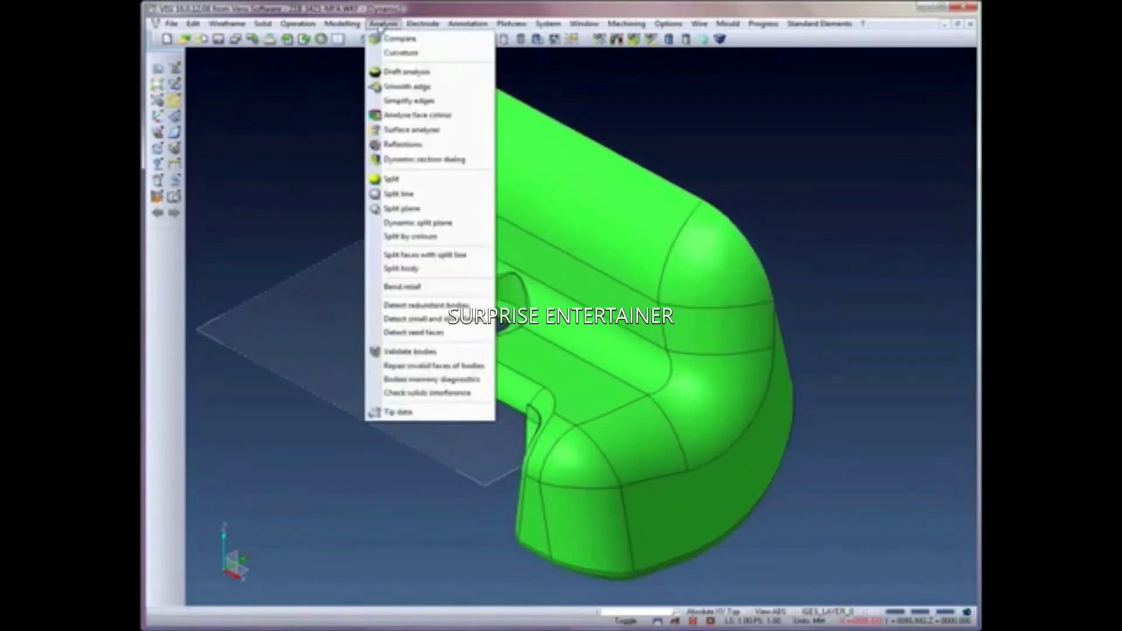
left_click(404, 194)
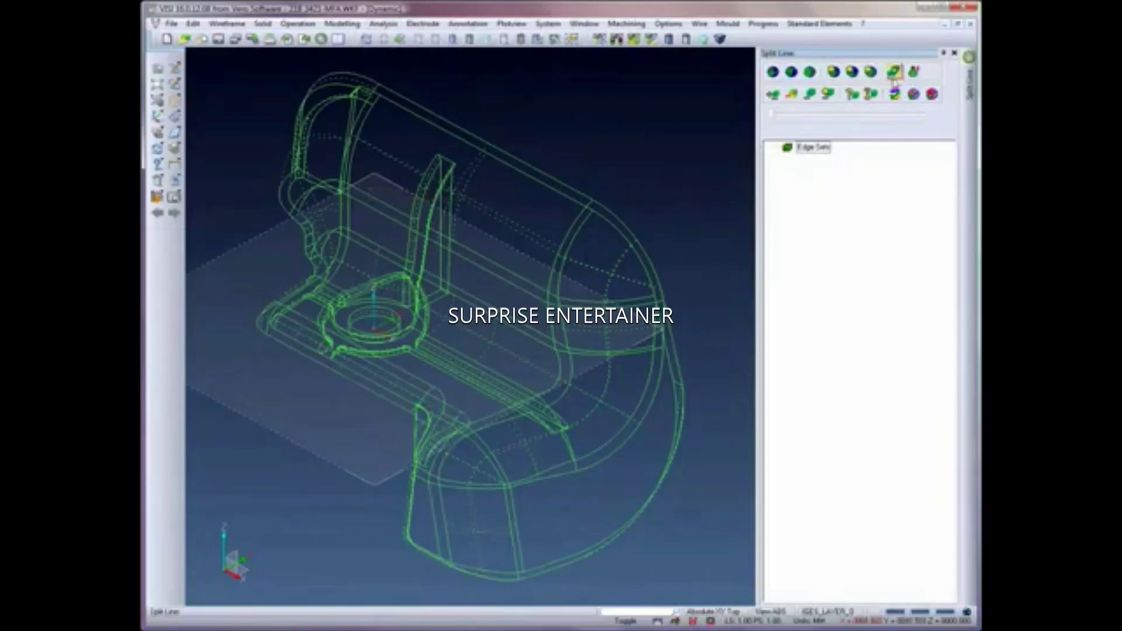
left_click(894, 73)
left_click(586, 200)
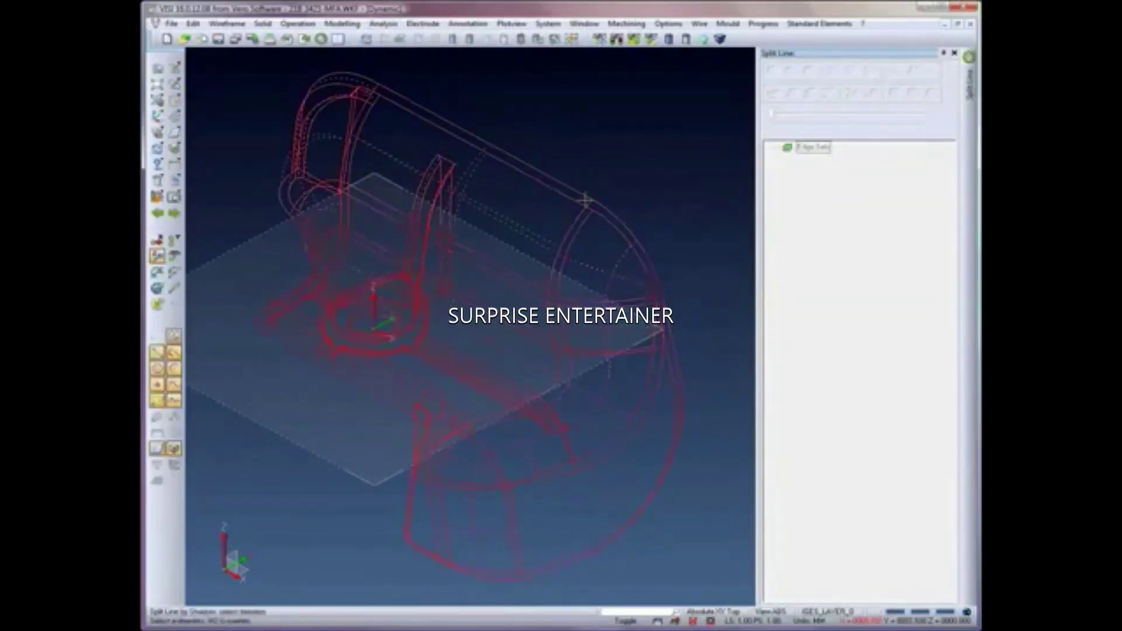
middle_click(538, 196)
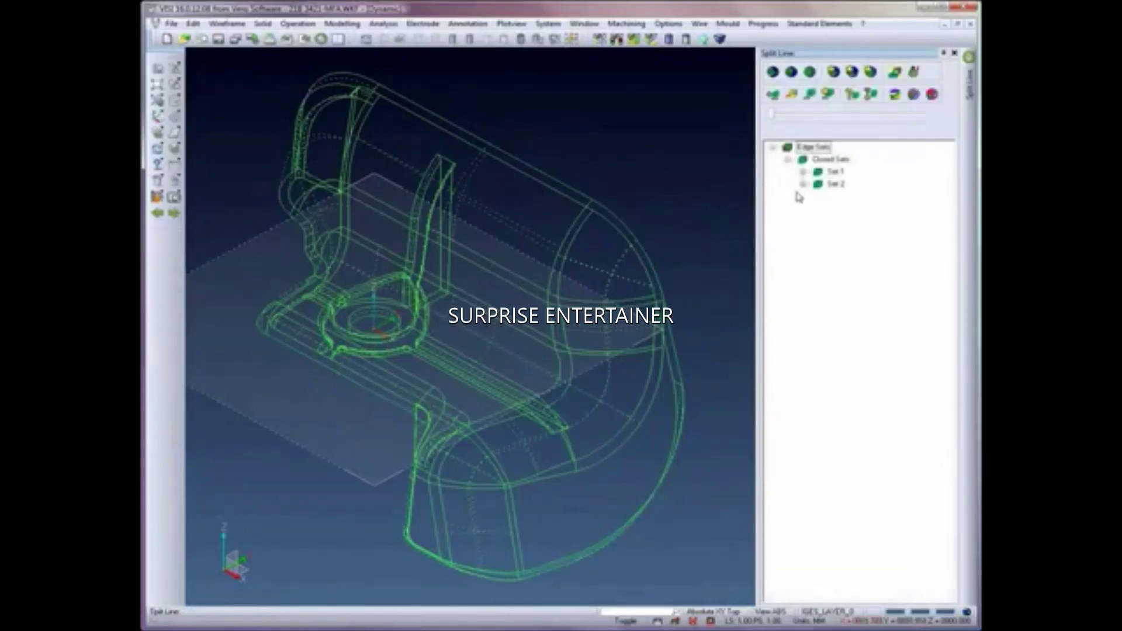
Step: Convert Set 1 and Set 2 into Face Set 1 and Face Set 2, shaded with outlines
left_click(832, 172)
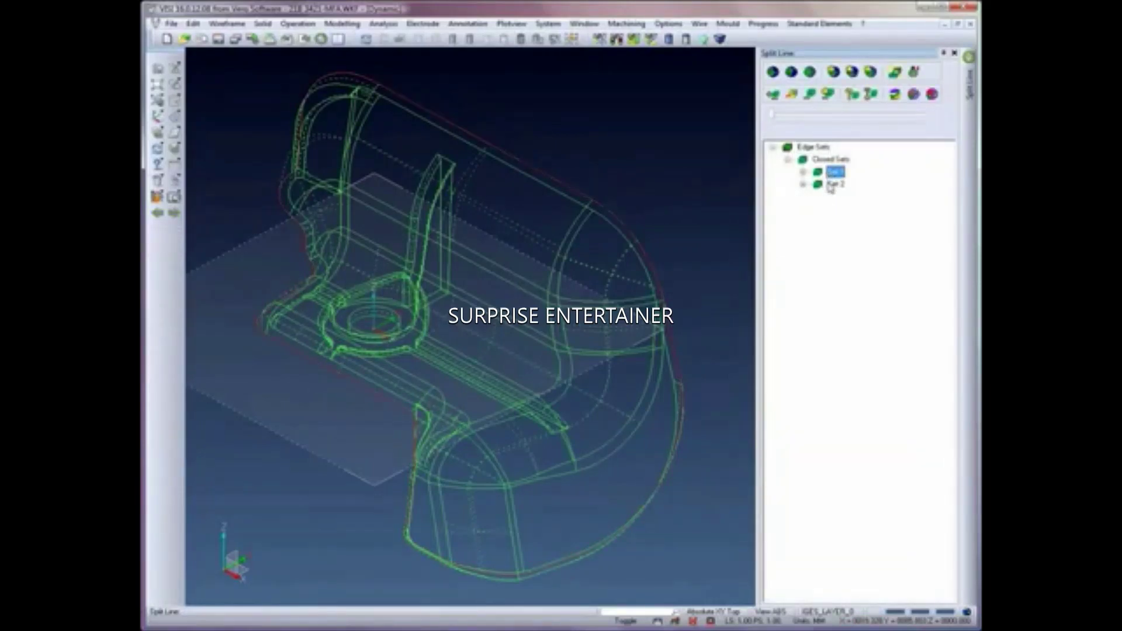
left_click(833, 185)
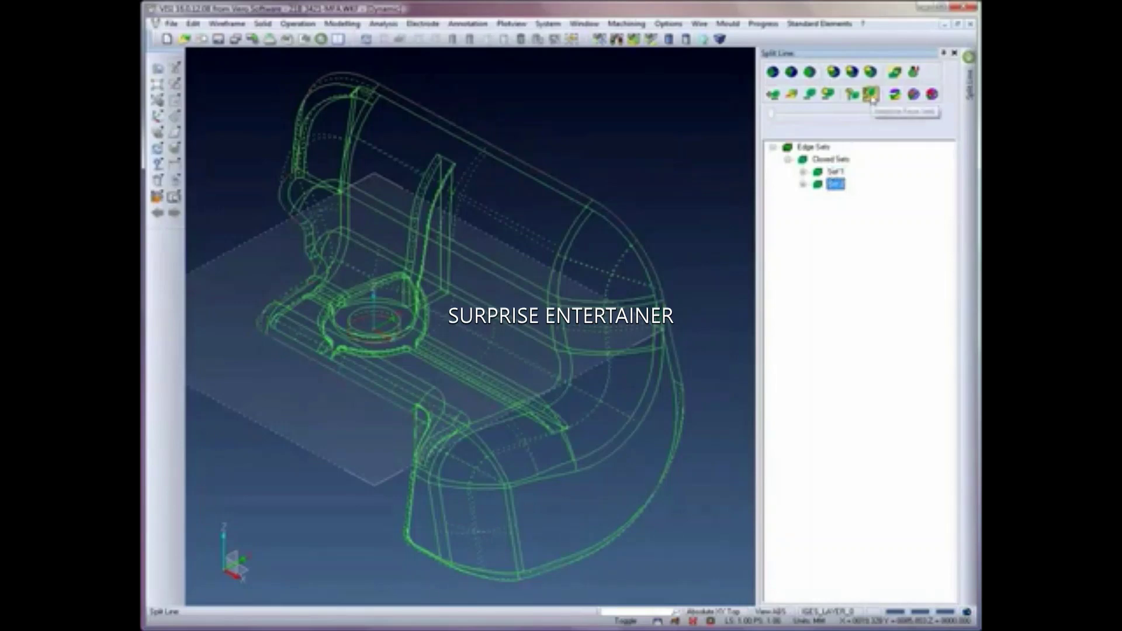
left_click(871, 94)
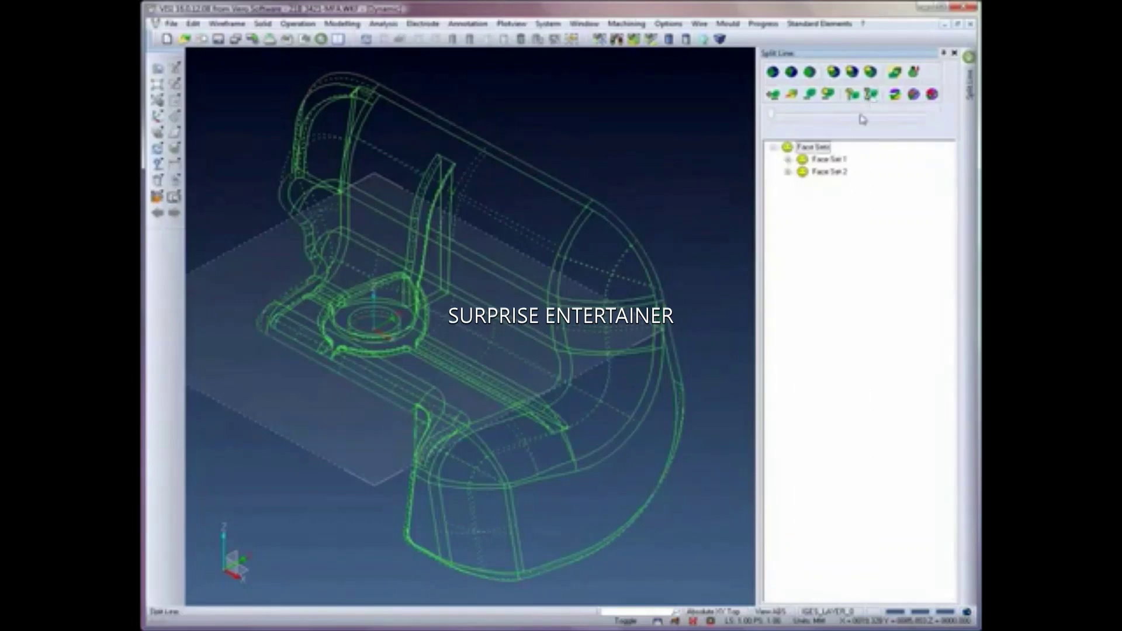
left_click(829, 162)
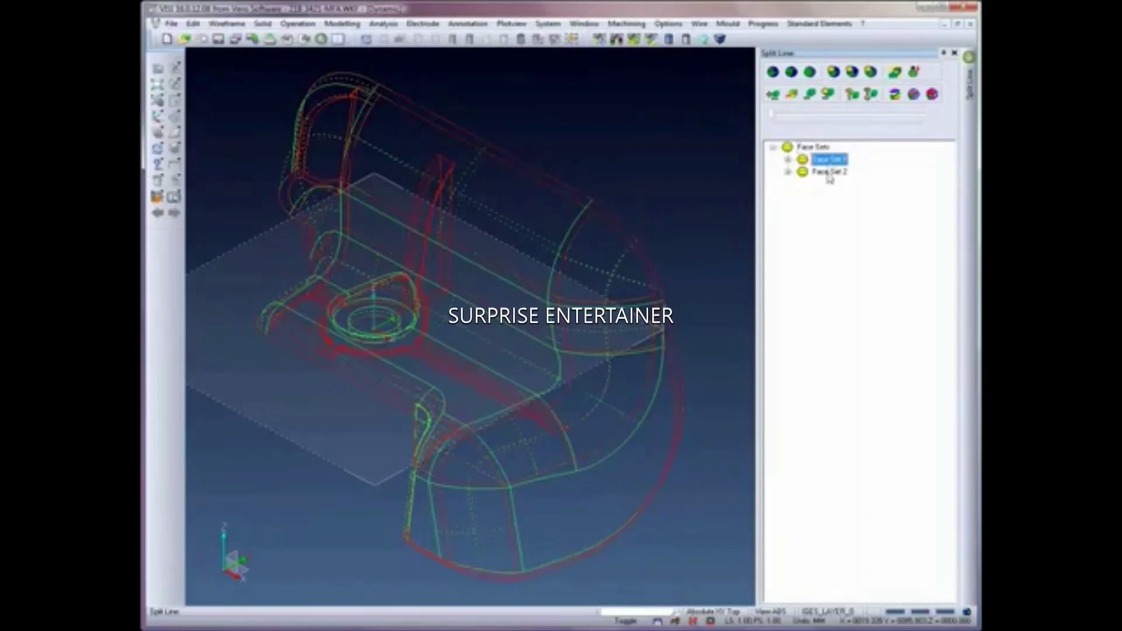
left_click(828, 174)
left_click(817, 149)
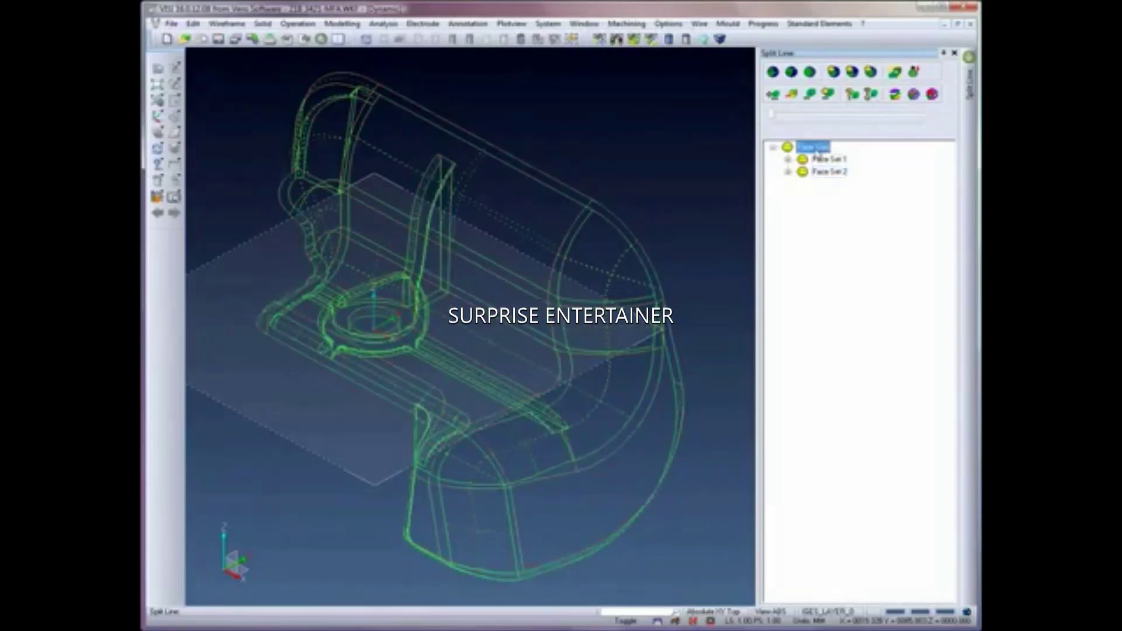
right_click(817, 151)
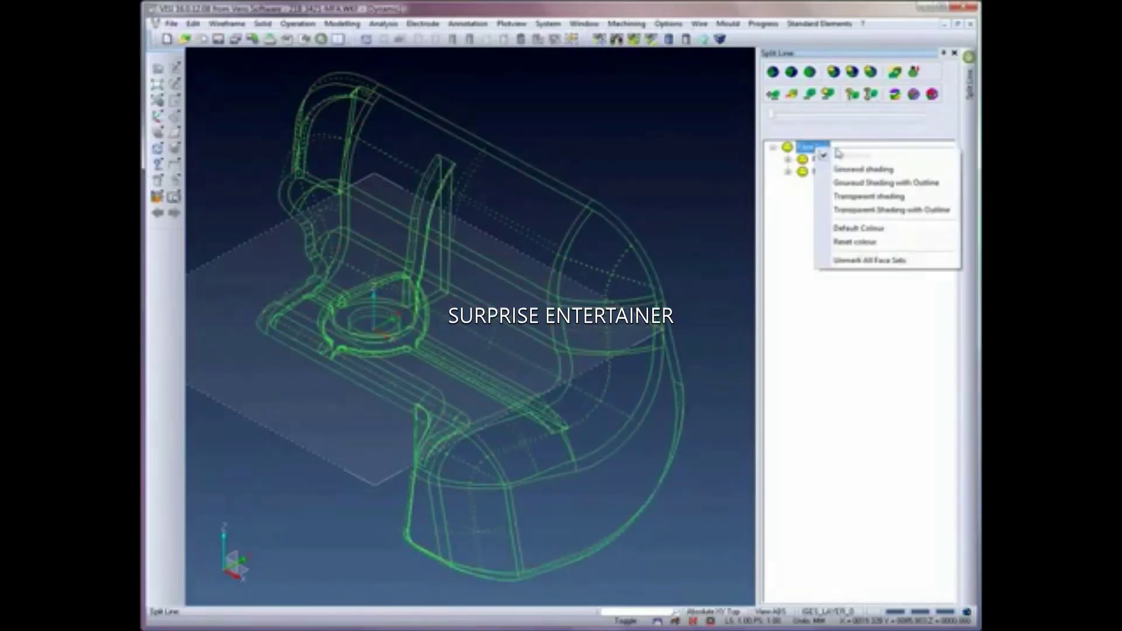
left_click(851, 182)
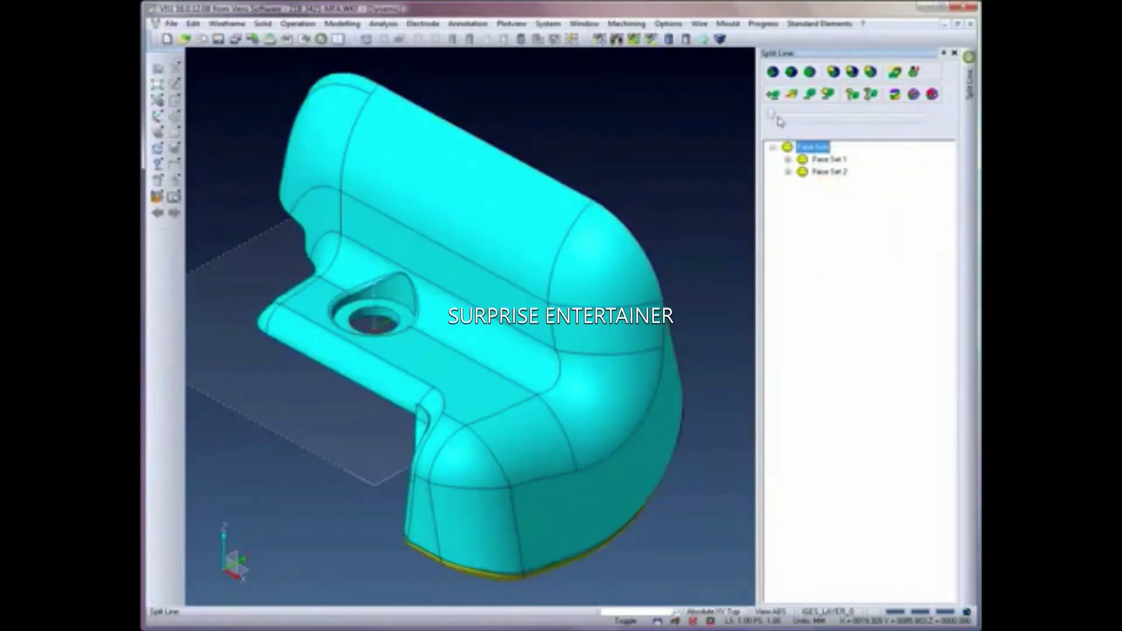
Step: Split the two face sets along the parting line into two sheet bodies, then pick the solid to change its attributes
mouse_move(773, 117)
left_mouse_down()
mouse_move(803, 117)
mouse_move(777, 117)
left_mouse_up()
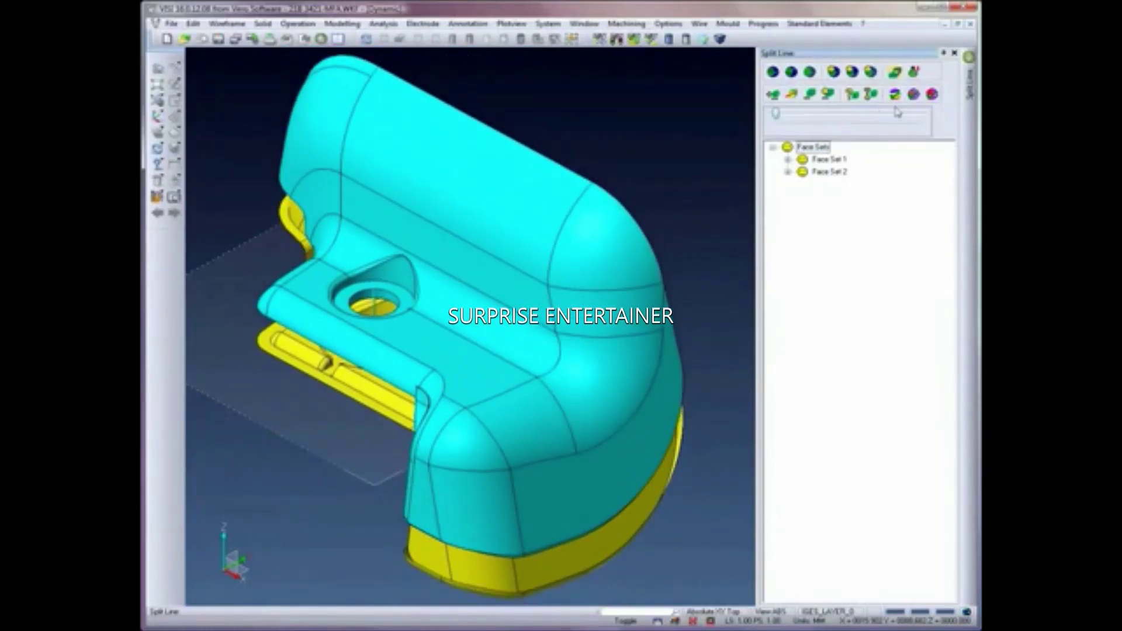
left_click(925, 97)
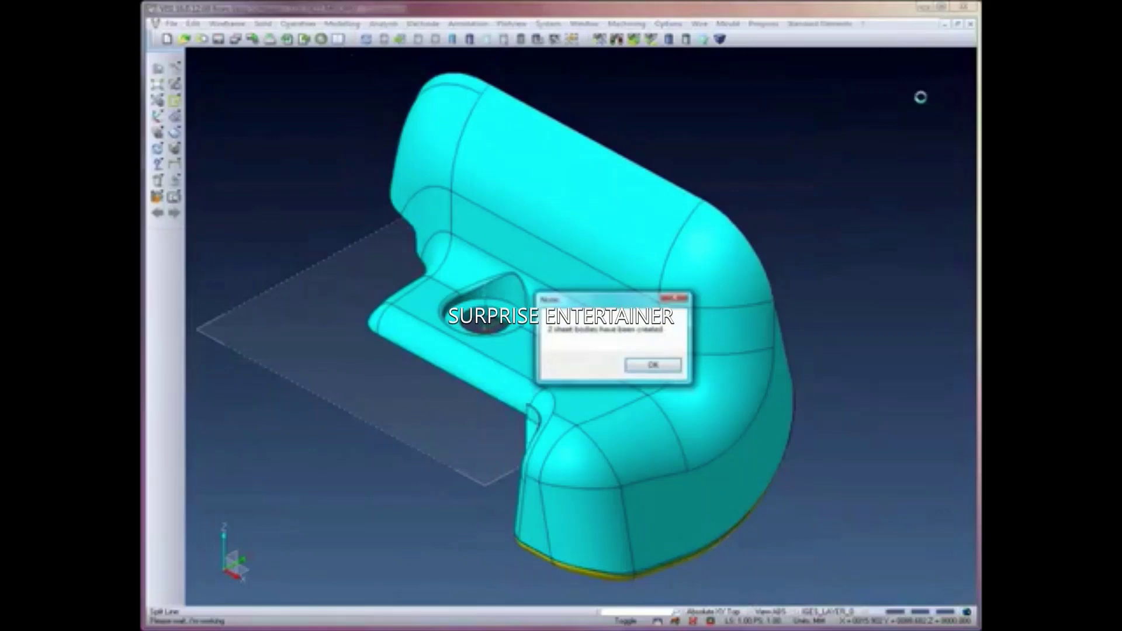
left_click(661, 363)
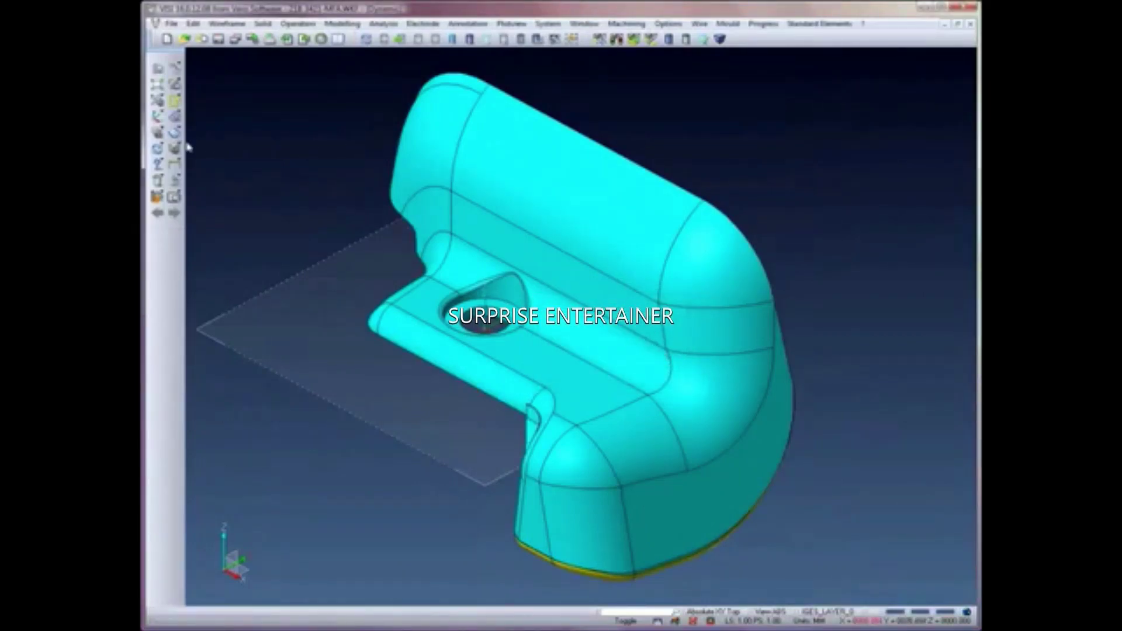
left_click(157, 132)
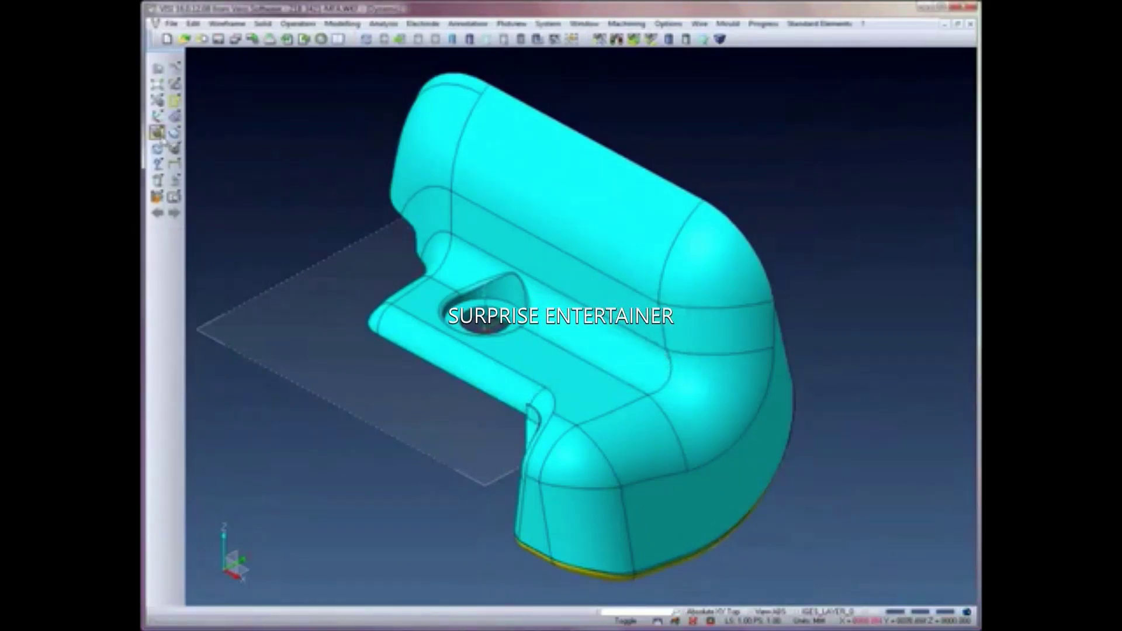
left_click(412, 186)
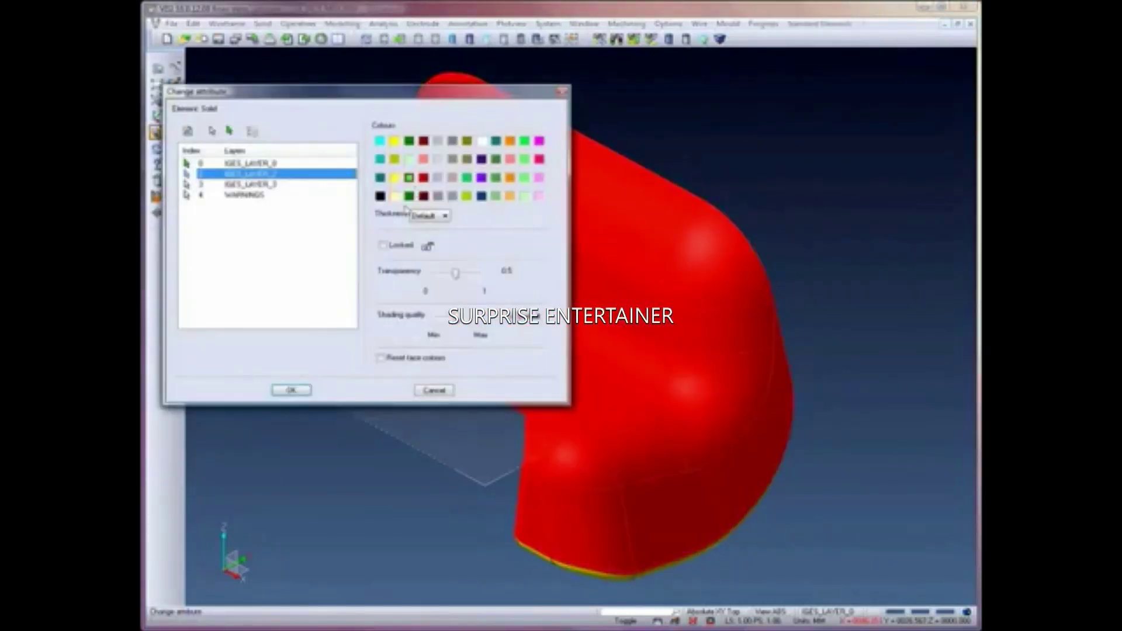
Step: Reset the solid's face colours and orbit to view the housing's long parting side
left_click(381, 357)
left_click(291, 390)
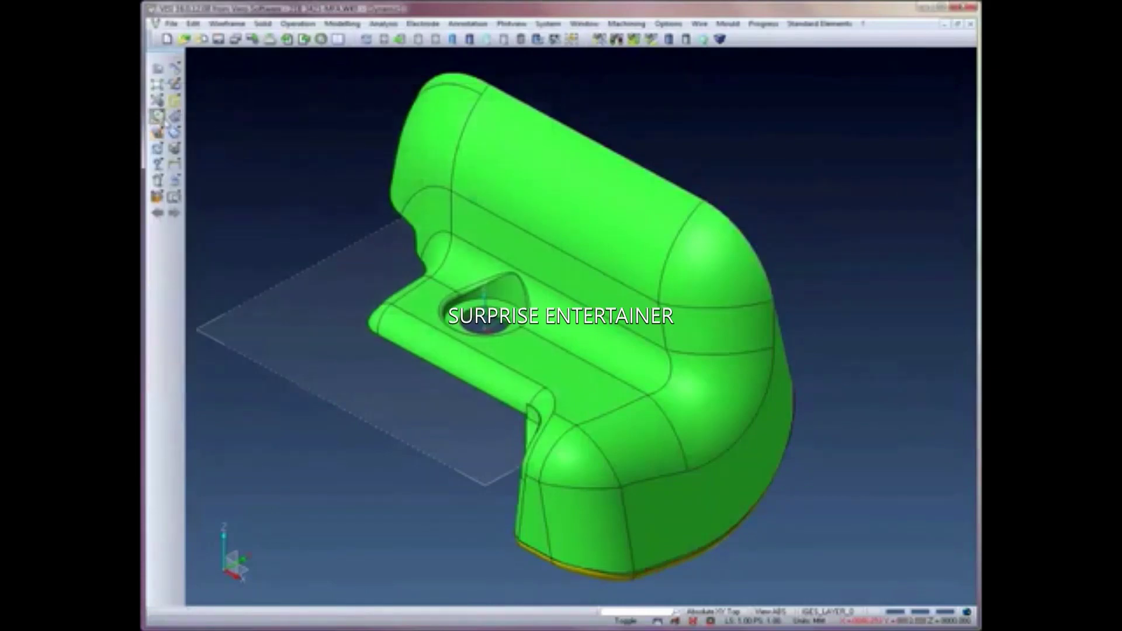
left_click(205, 133)
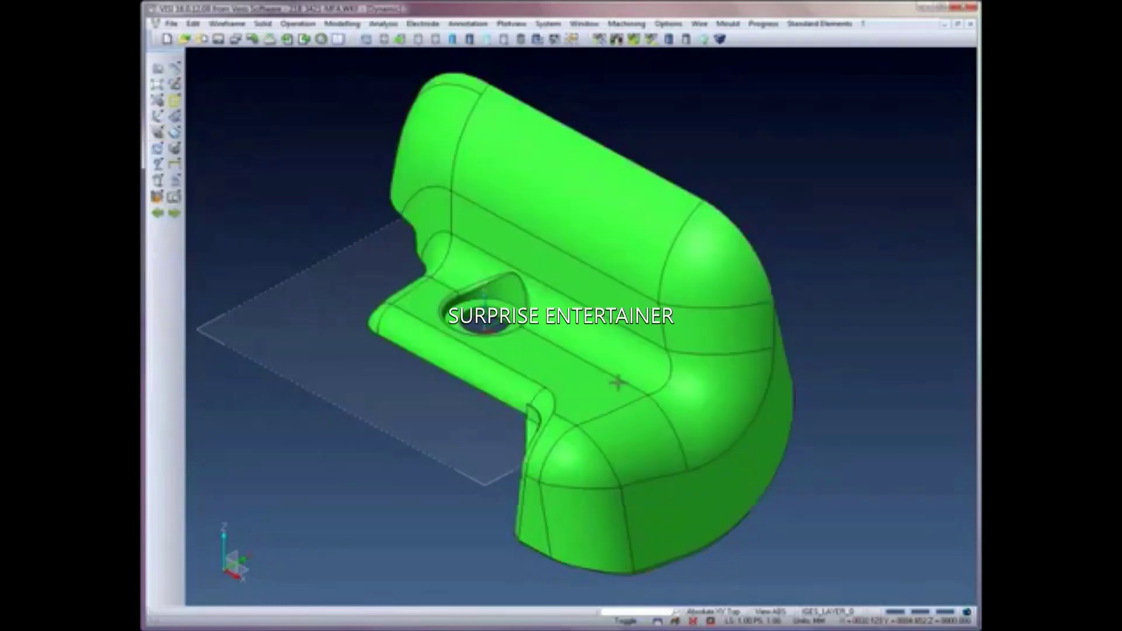
mouse_move(723, 411)
middle_mouse_down()
mouse_move(626, 415)
mouse_move(644, 418)
middle_mouse_up()
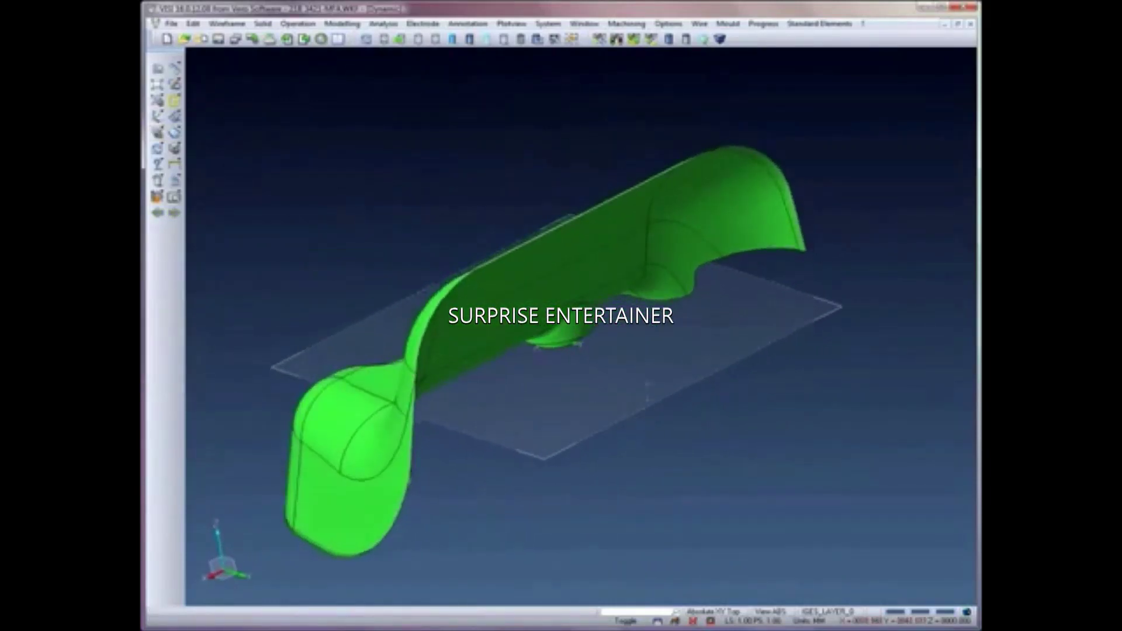
left_click(343, 24)
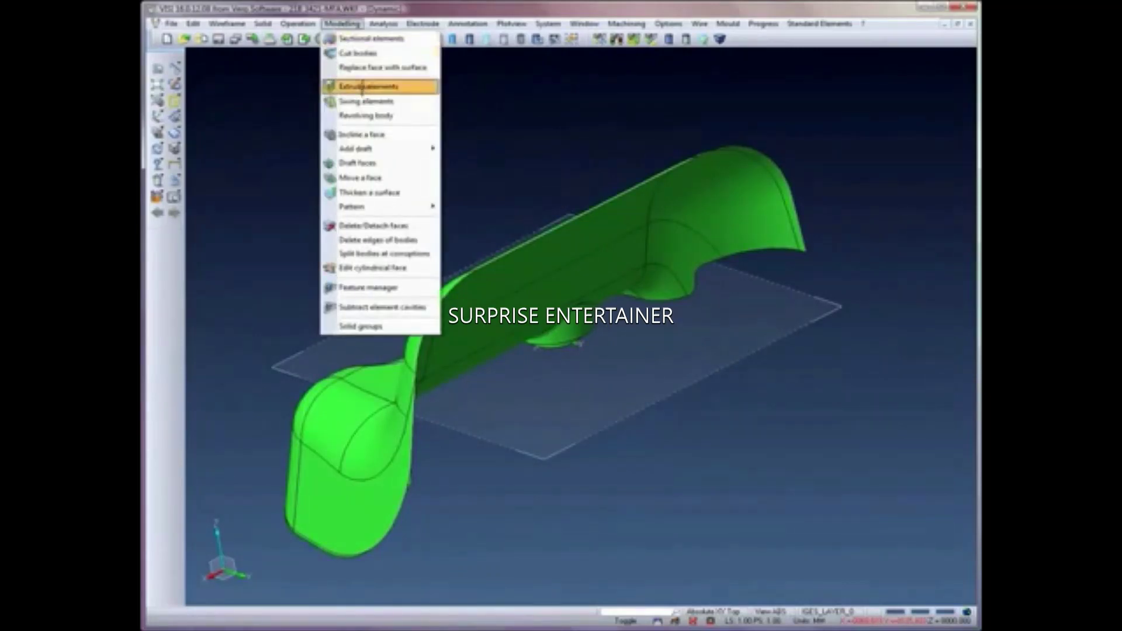
Step: Extrude the housing's peripheral parting edge chain 50 mm into a flat runoff sheet
left_click(363, 87)
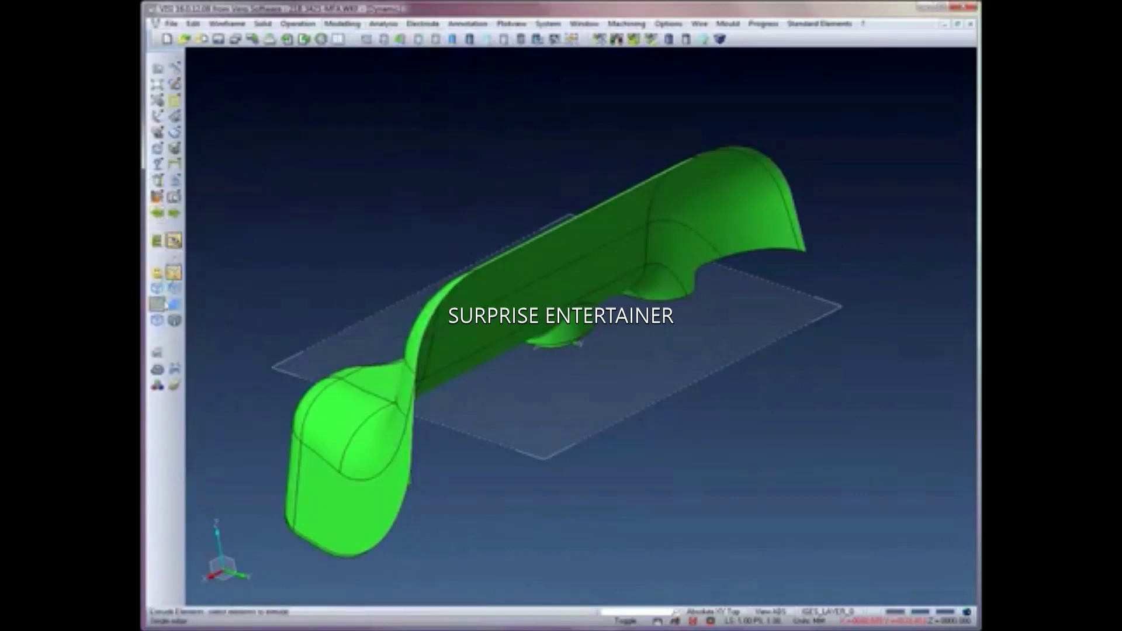
left_click(164, 304)
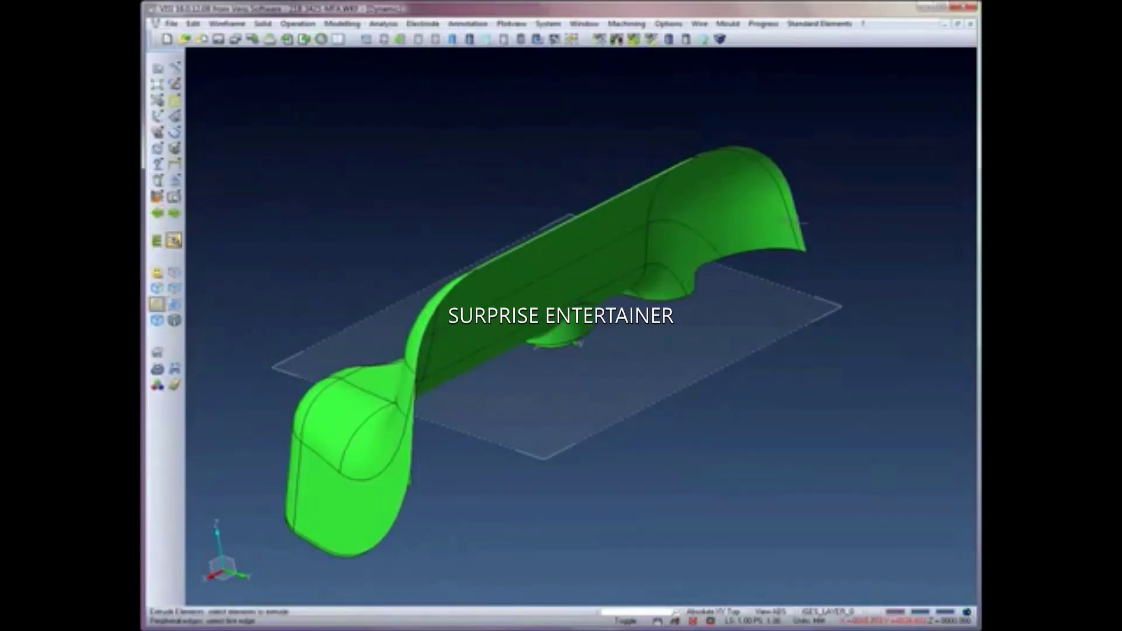
left_click(414, 479)
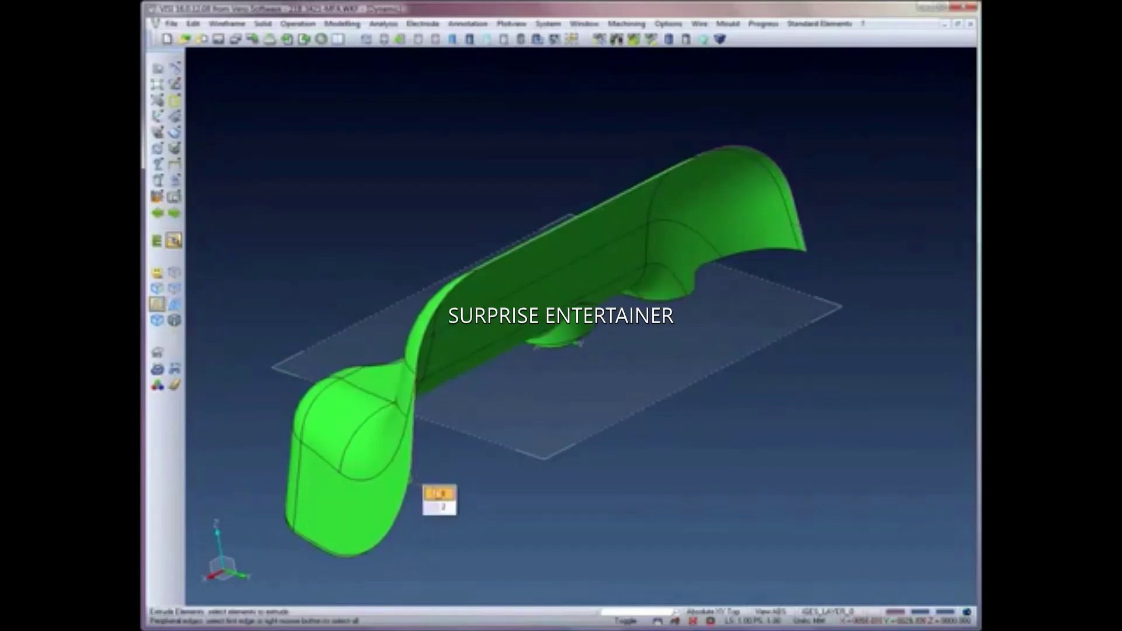
left_click(440, 494)
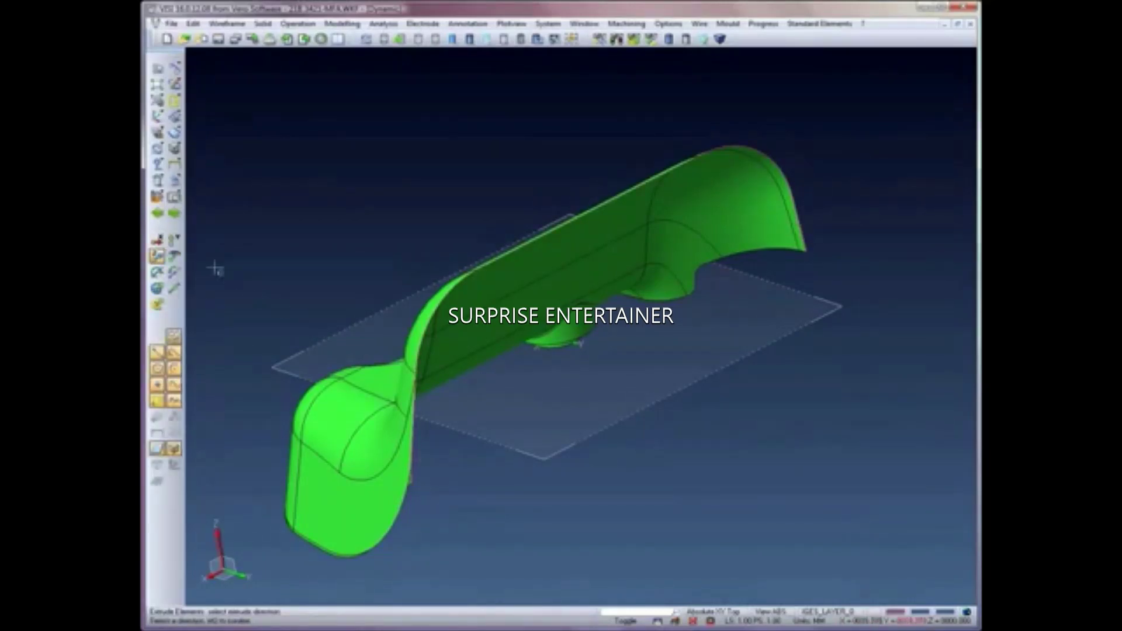
left_click(174, 239)
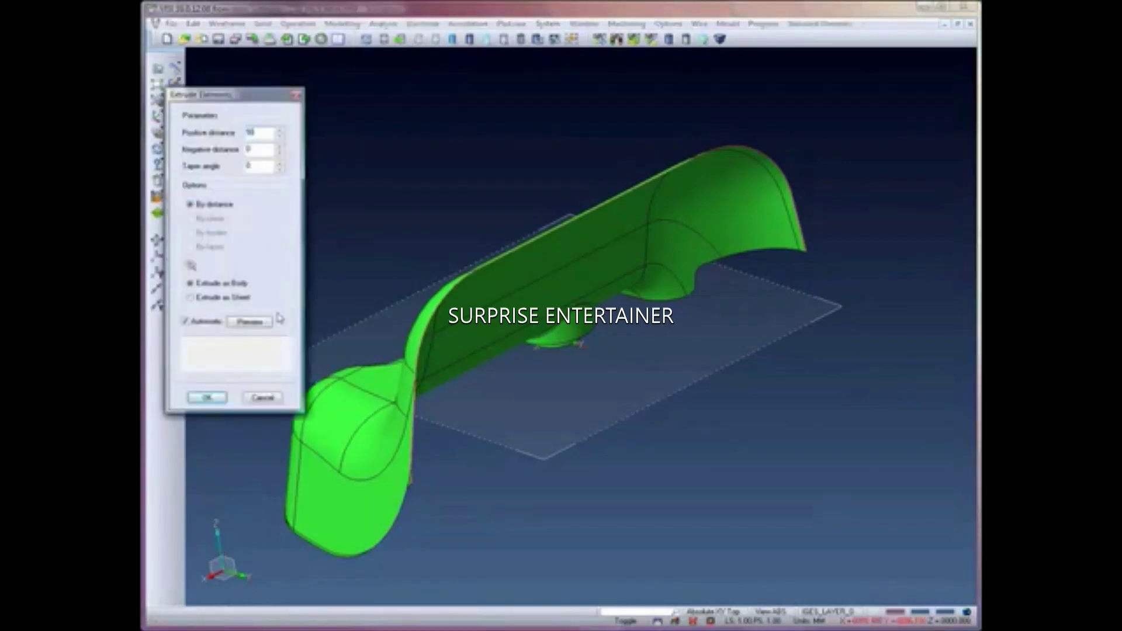
left_click(265, 326)
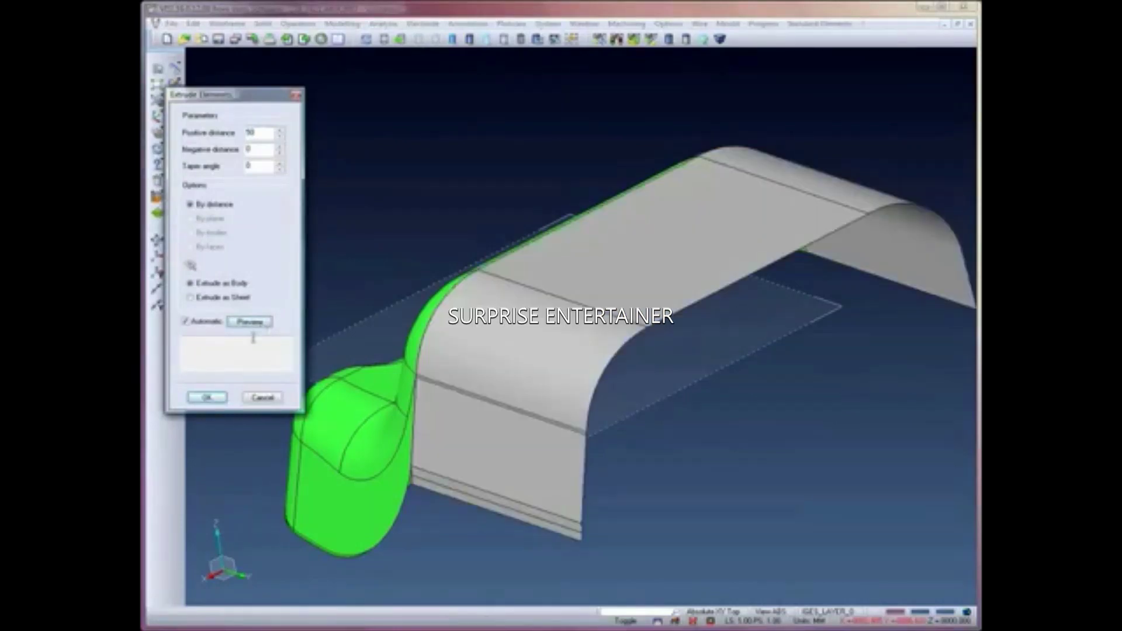
left_click(207, 397)
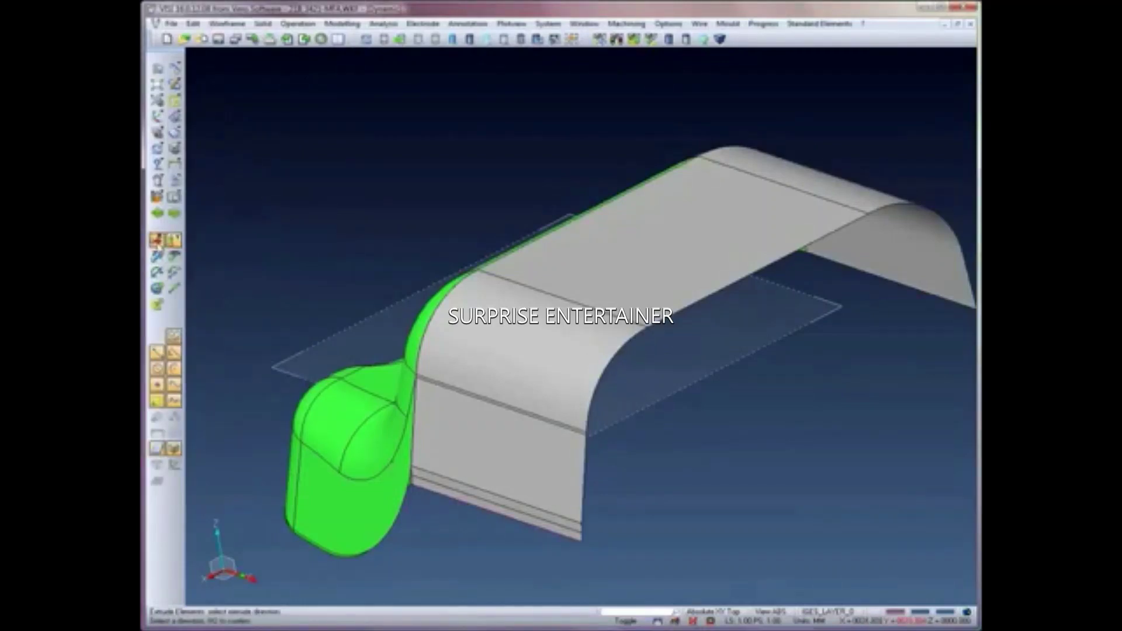
middle_click(302, 249)
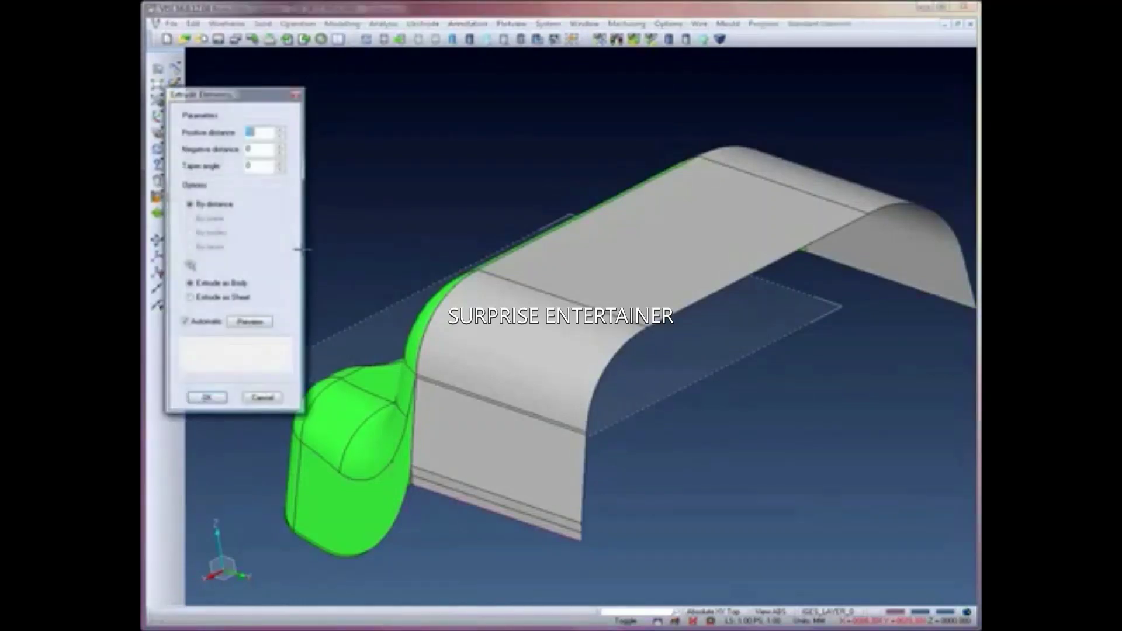
middle_click(374, 248)
mouse_move(370, 445)
middle_mouse_down()
mouse_move(409, 422)
mouse_move(470, 447)
mouse_move(472, 386)
middle_mouse_up()
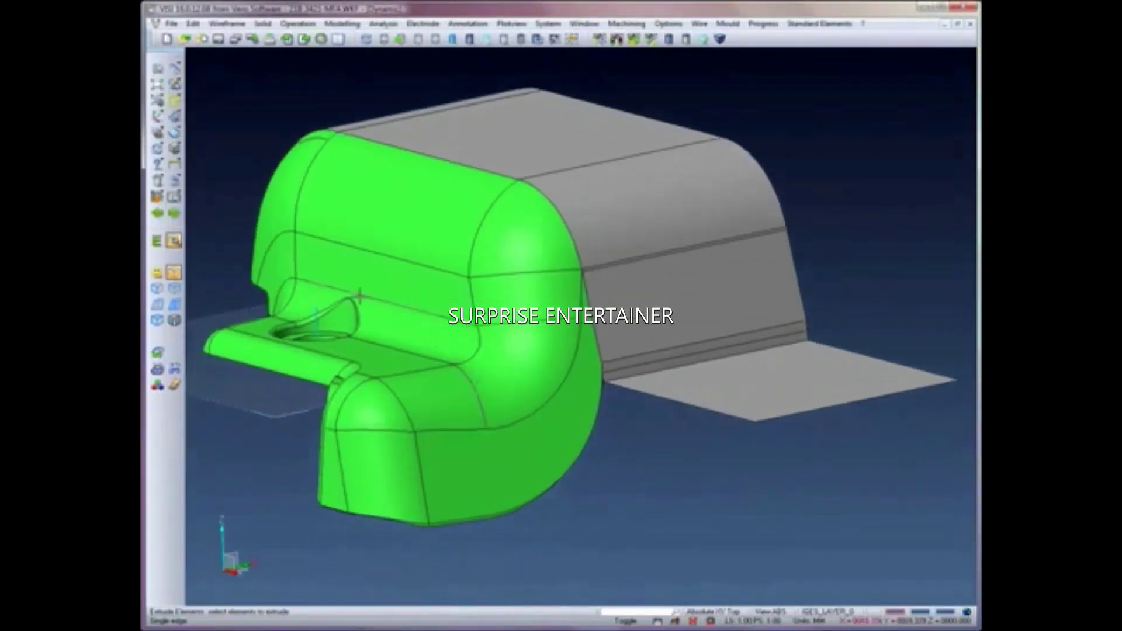
Step: Extrude the remaining lower parting edges 50 mm as a second flat runoff strip
left_click(157, 304)
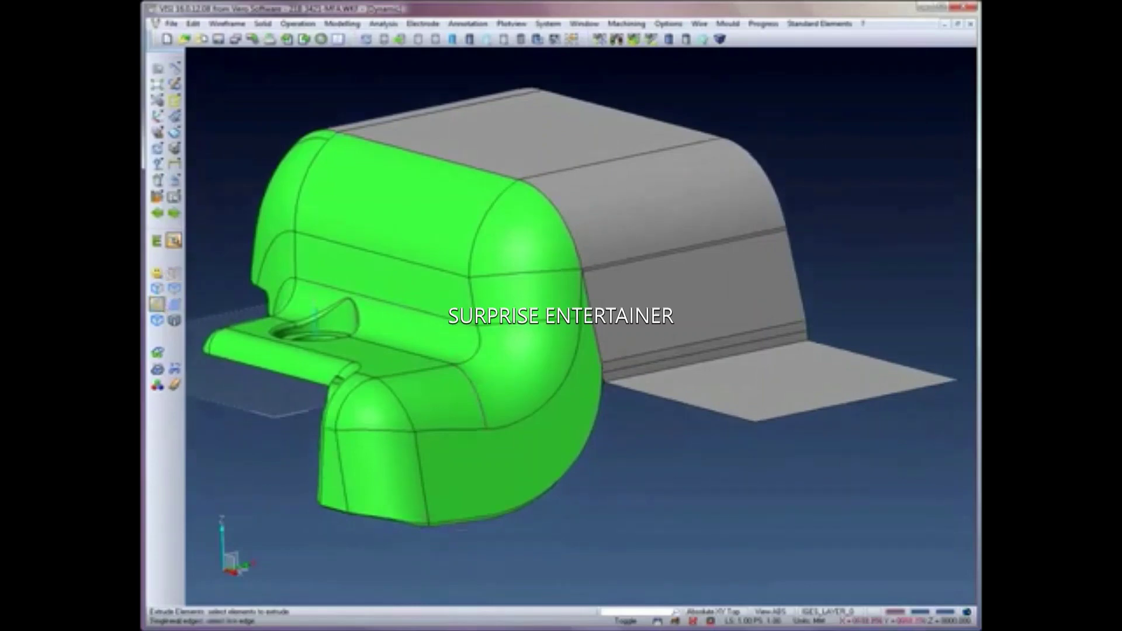
left_click(605, 387)
left_click(606, 389)
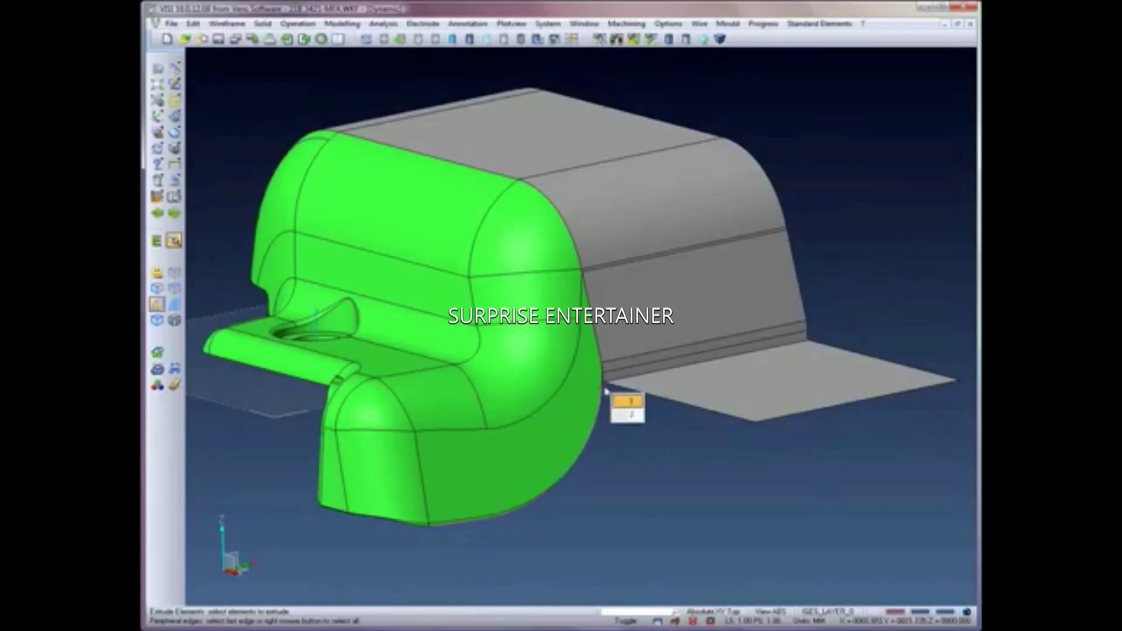
left_click(630, 403)
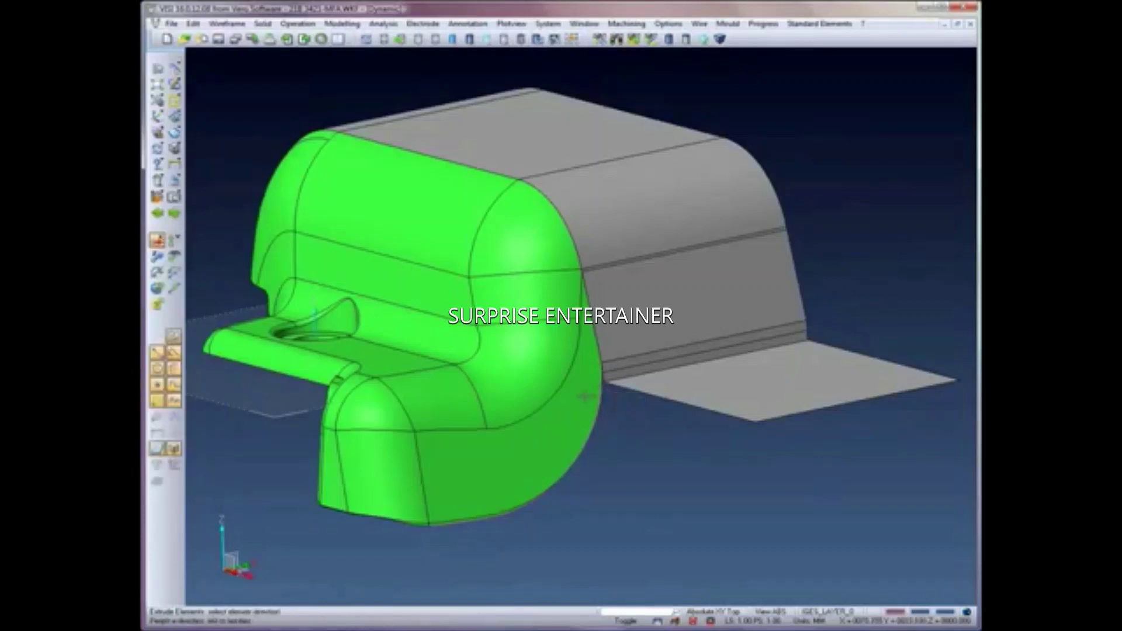
left_click(624, 472)
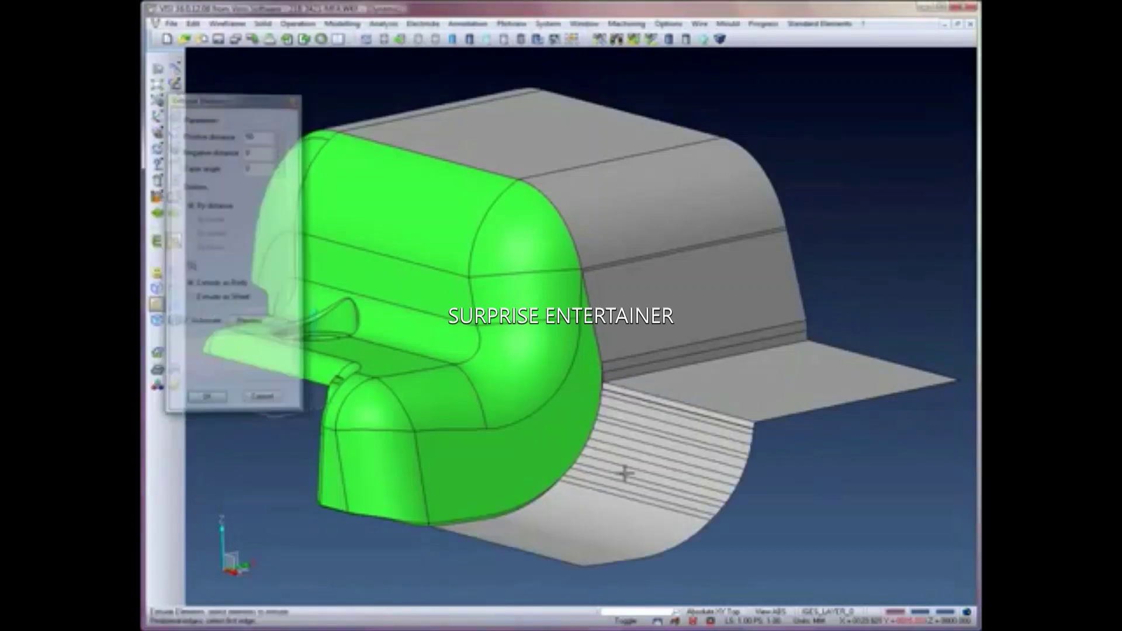
middle_click_drag(478, 529, 502, 514)
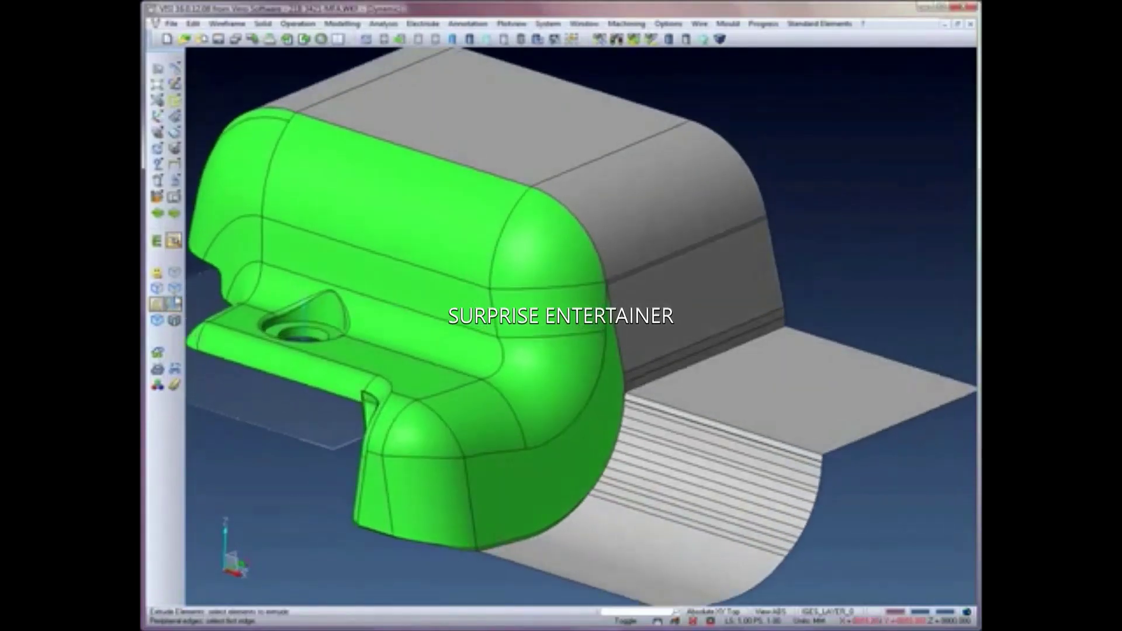
left_click(174, 272)
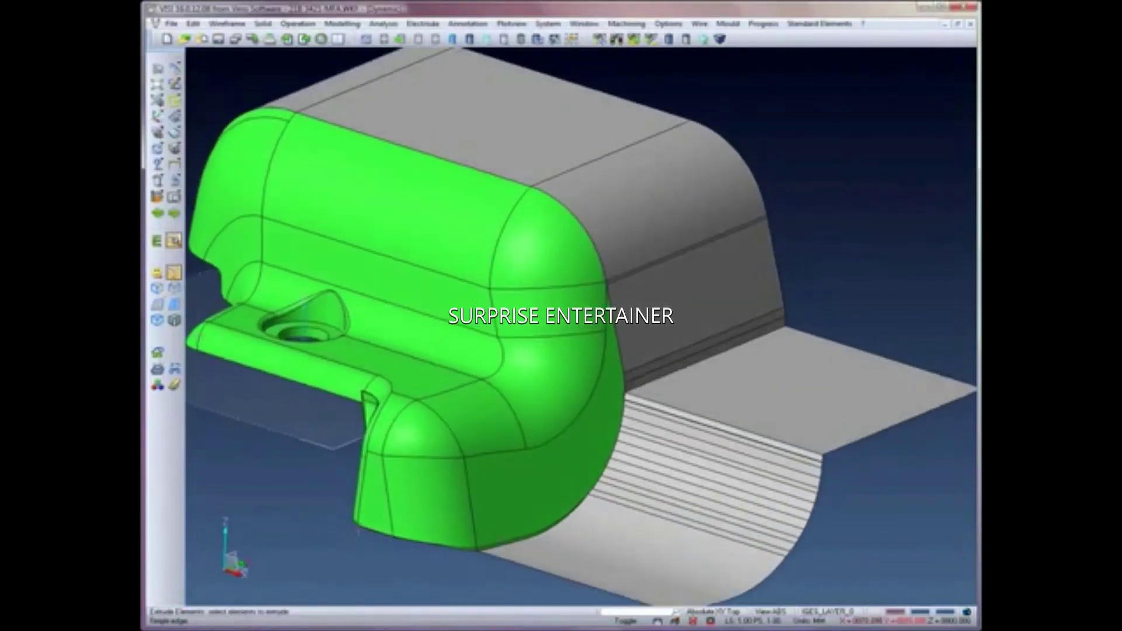
key("Return")
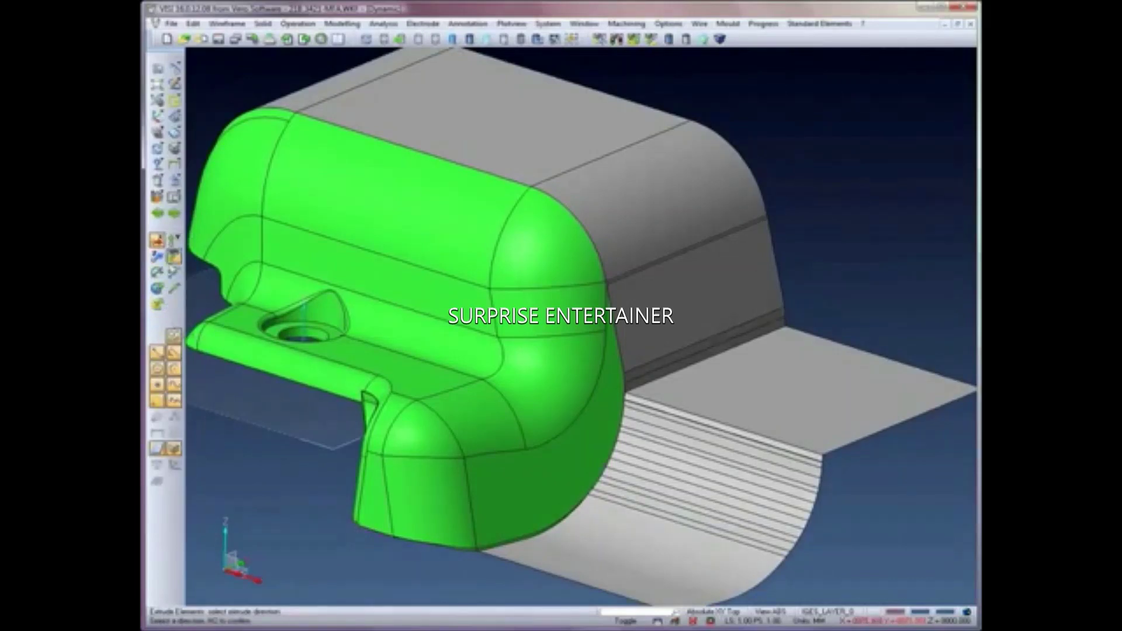
left_click(174, 241)
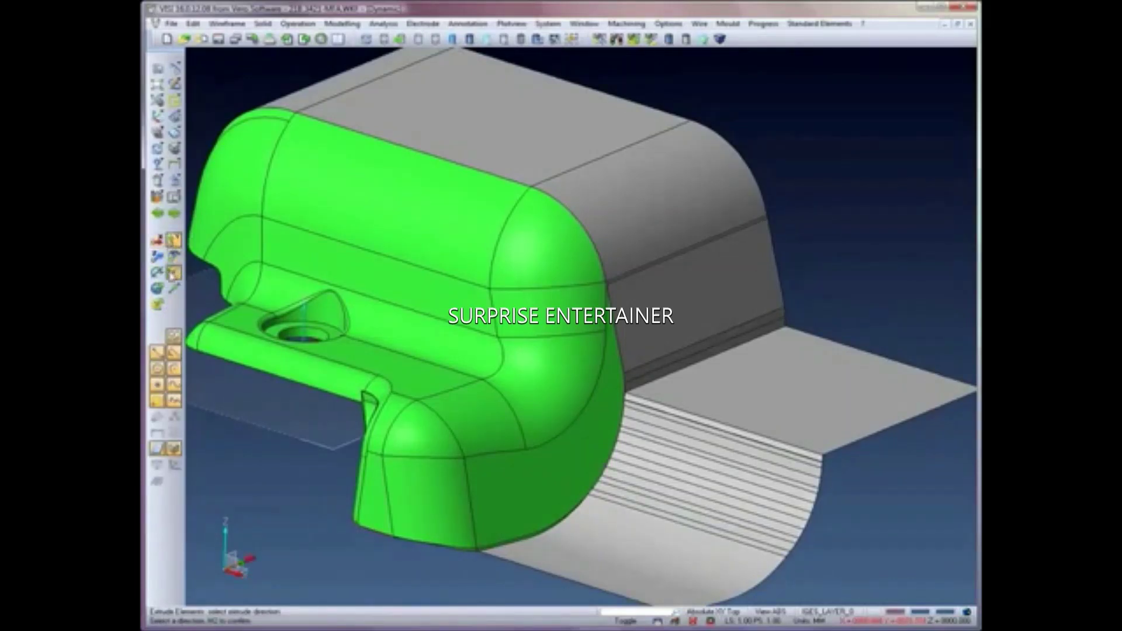
key("Return")
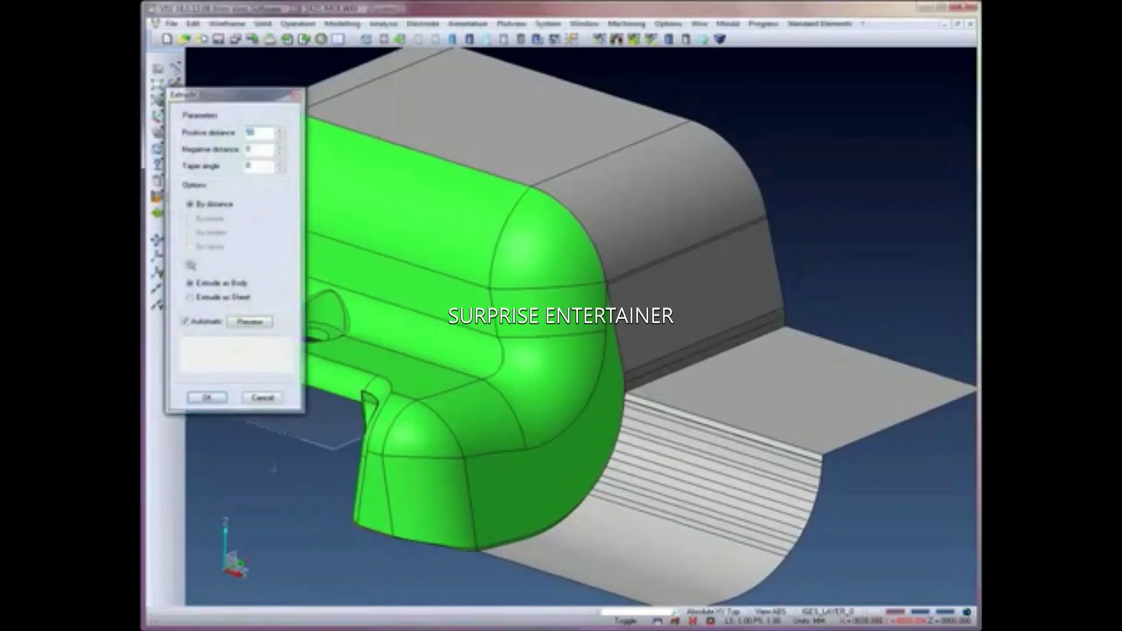
key("Return")
mouse_move(296, 501)
middle_mouse_down()
mouse_move(300, 454)
mouse_move(329, 393)
middle_mouse_up()
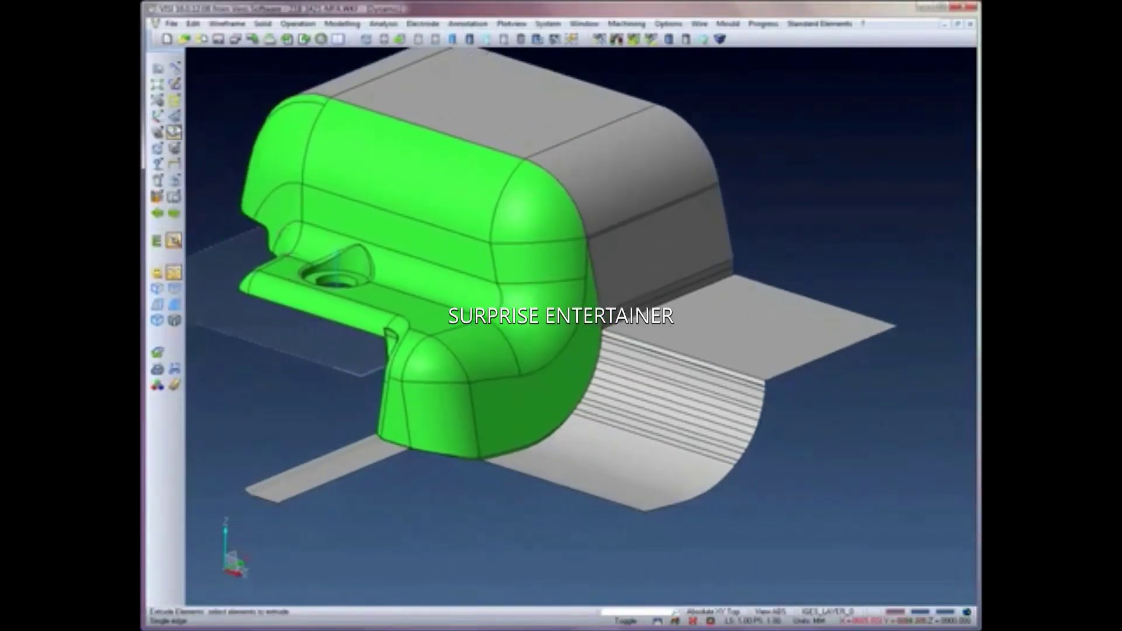
Step: Draw a blend curve between the outer corners of the two runoff strips beneath the housing
left_click(174, 116)
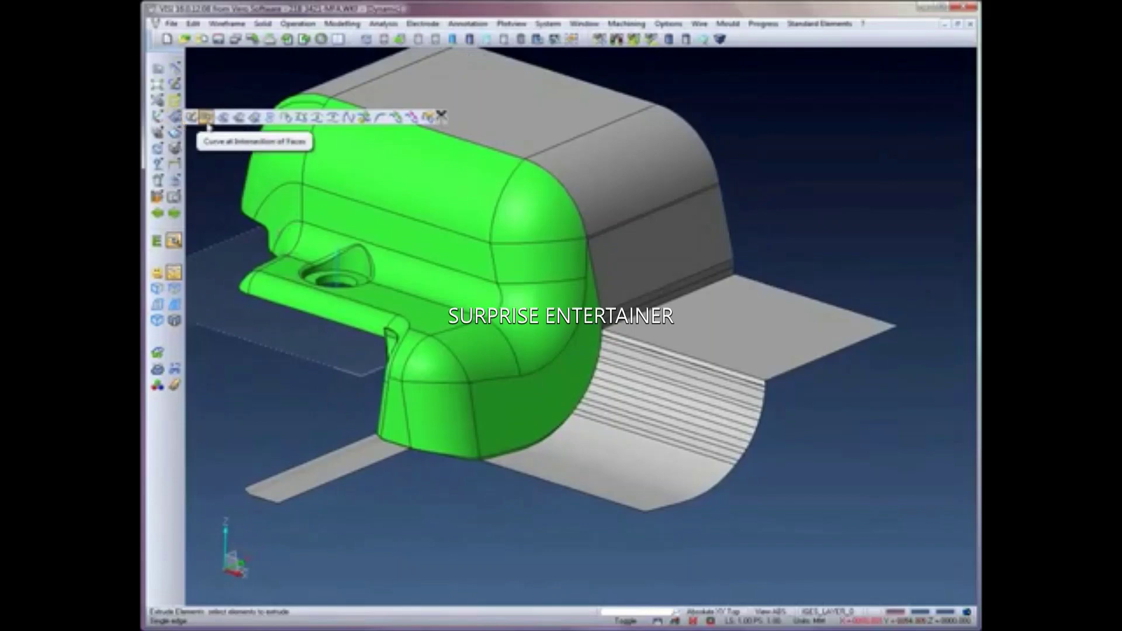
left_click(254, 118)
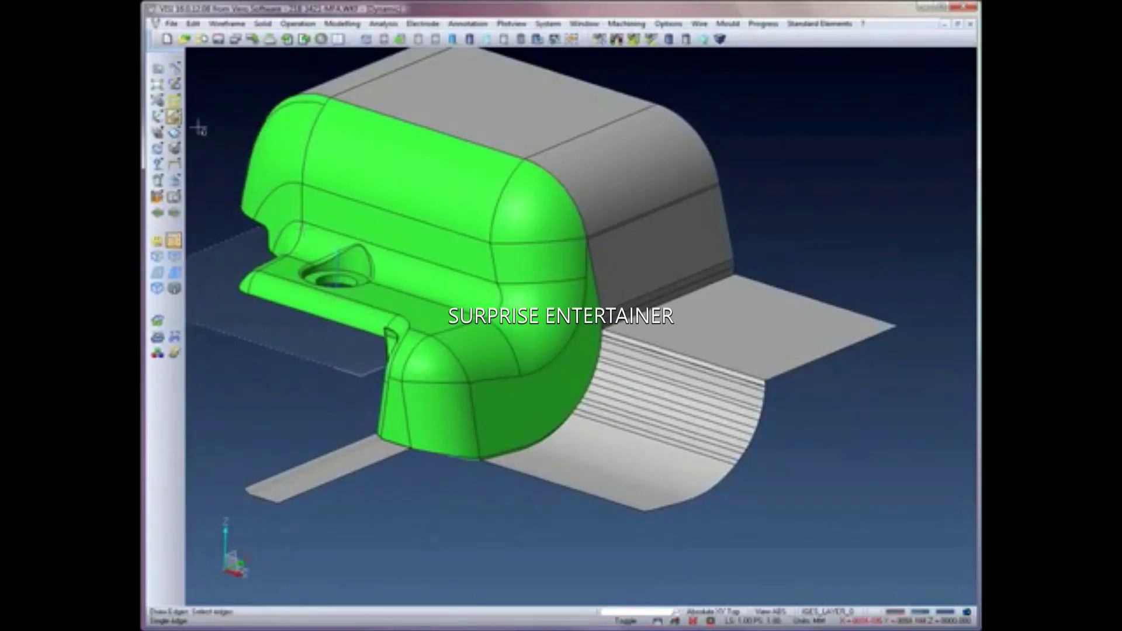
left_click(173, 117)
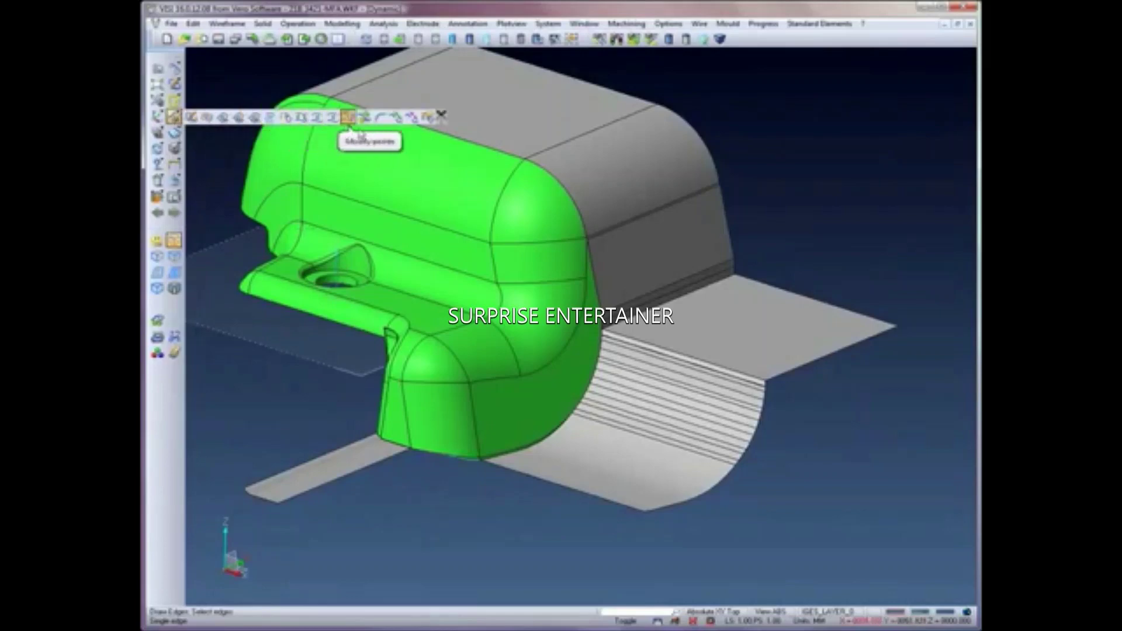
left_click(379, 117)
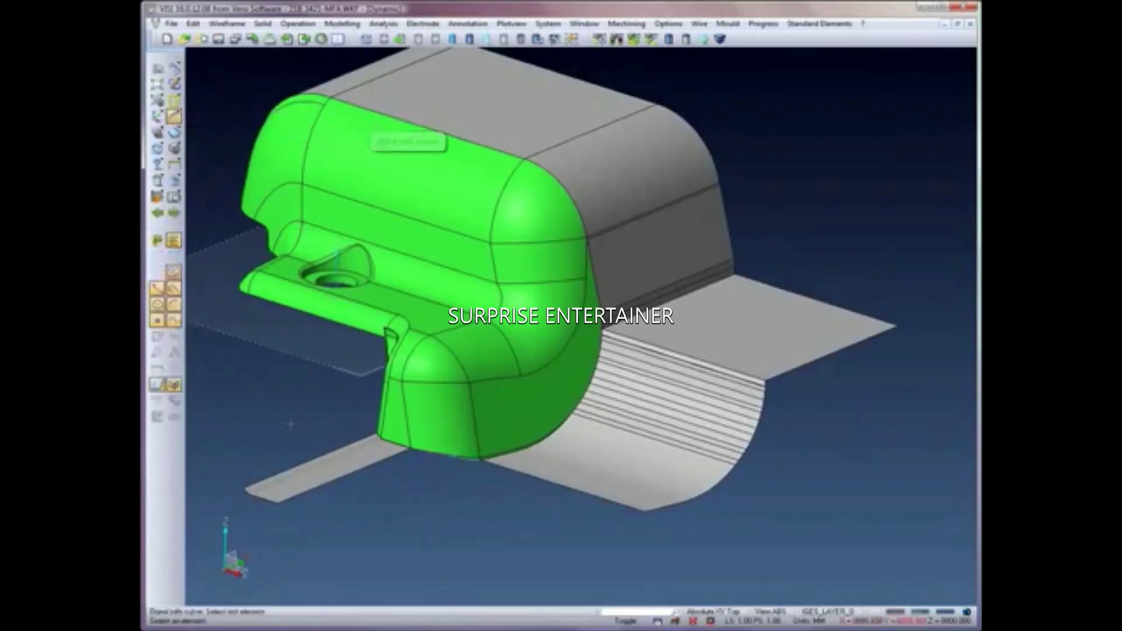
left_click(277, 501)
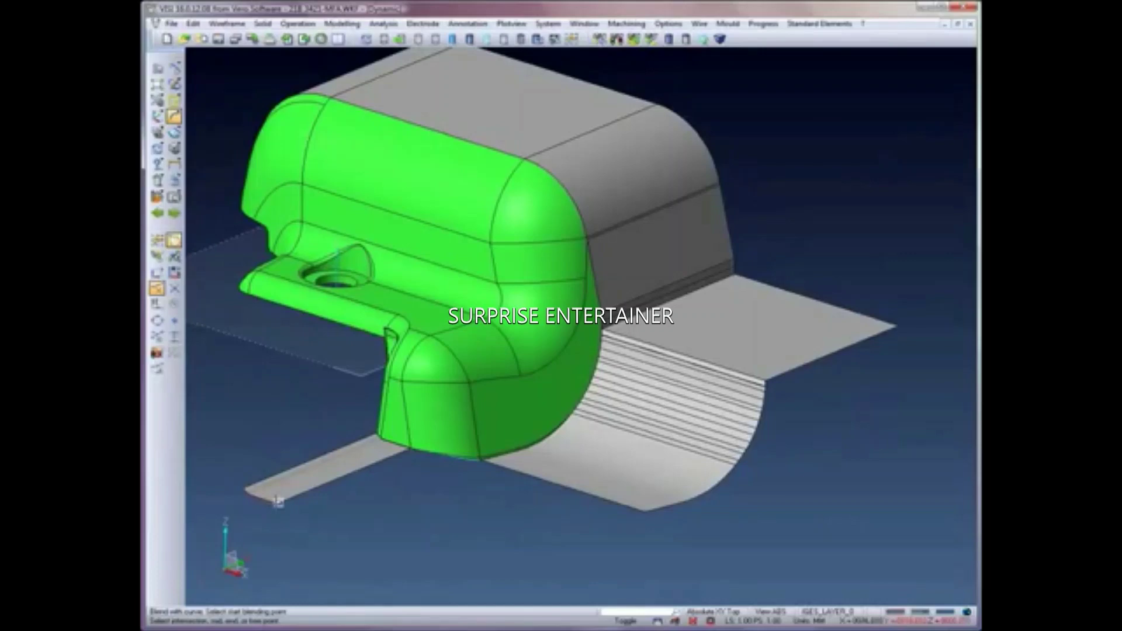
left_click(278, 501)
left_click(646, 506)
middle_click(644, 507)
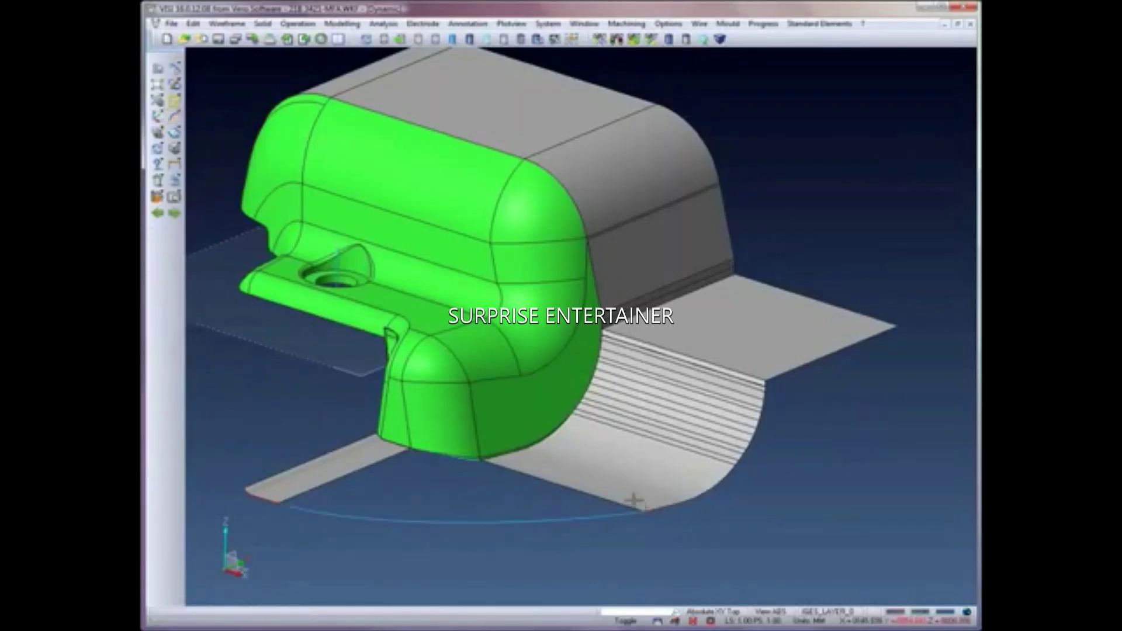
left_click(238, 25)
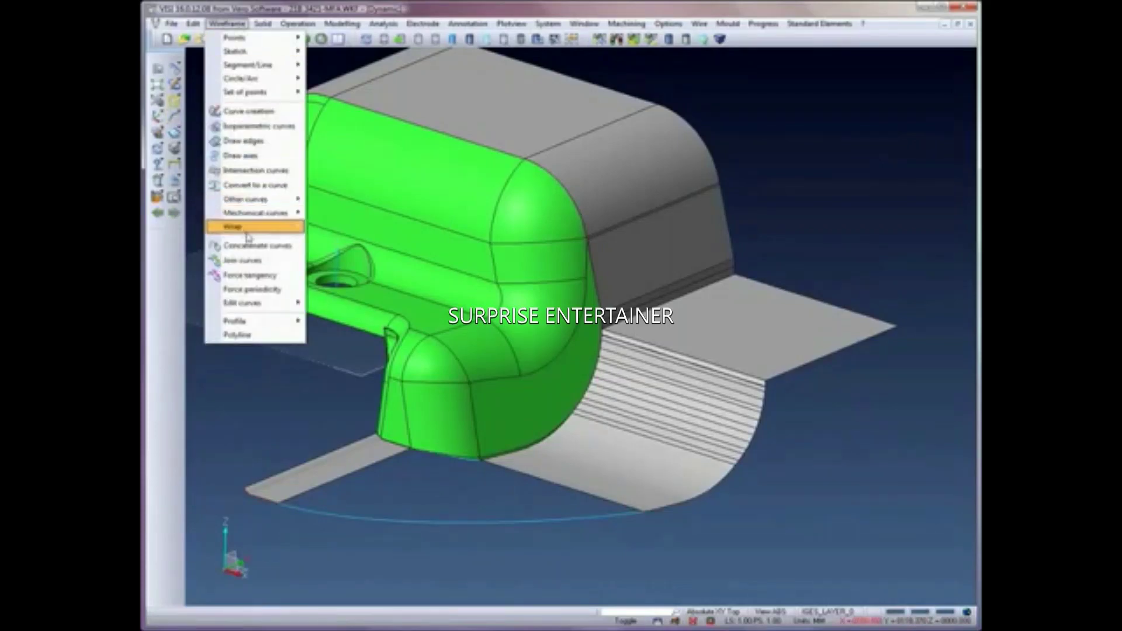
mouse_move(250, 303)
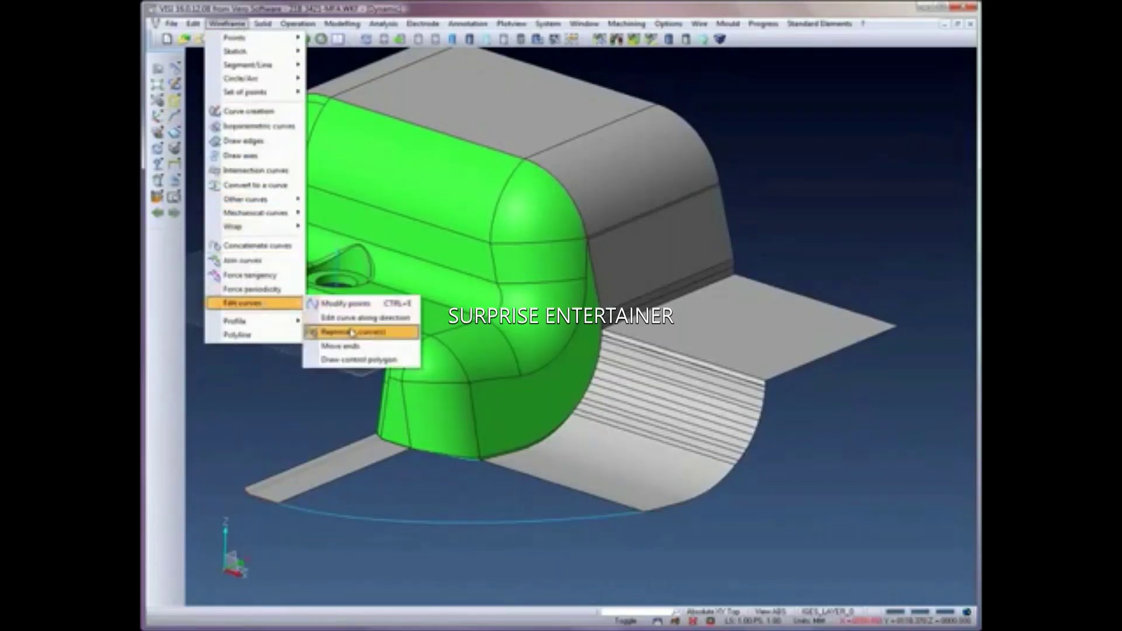
Step: Reprocess the blend arc beneath the part into a uniform 50-vertex curve
left_click(346, 330)
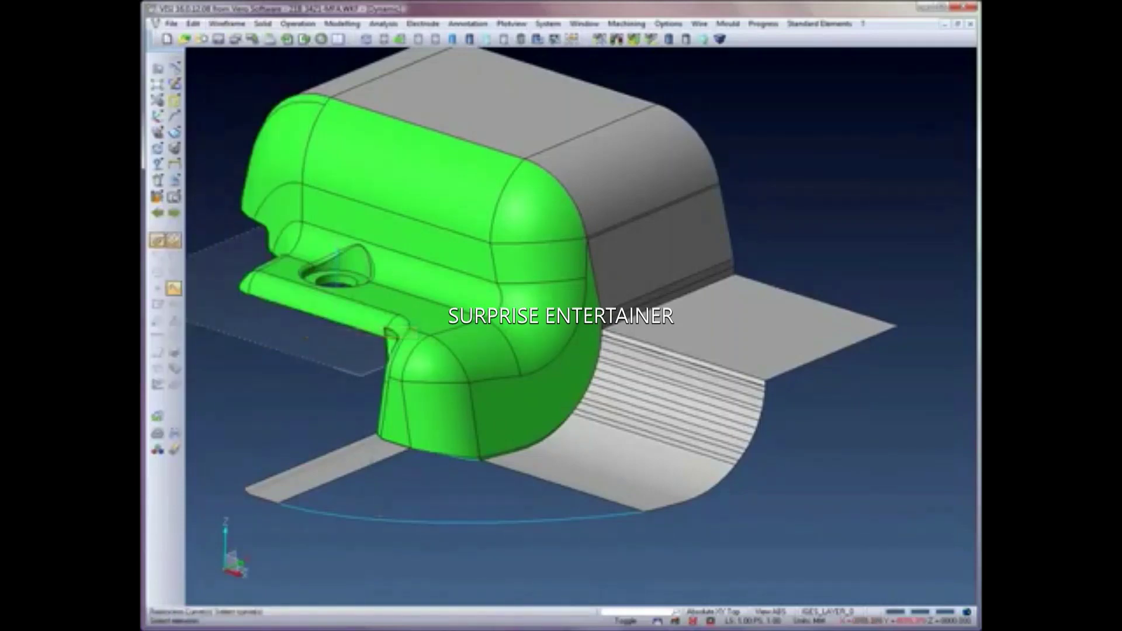
left_click(428, 471)
middle_click(438, 460)
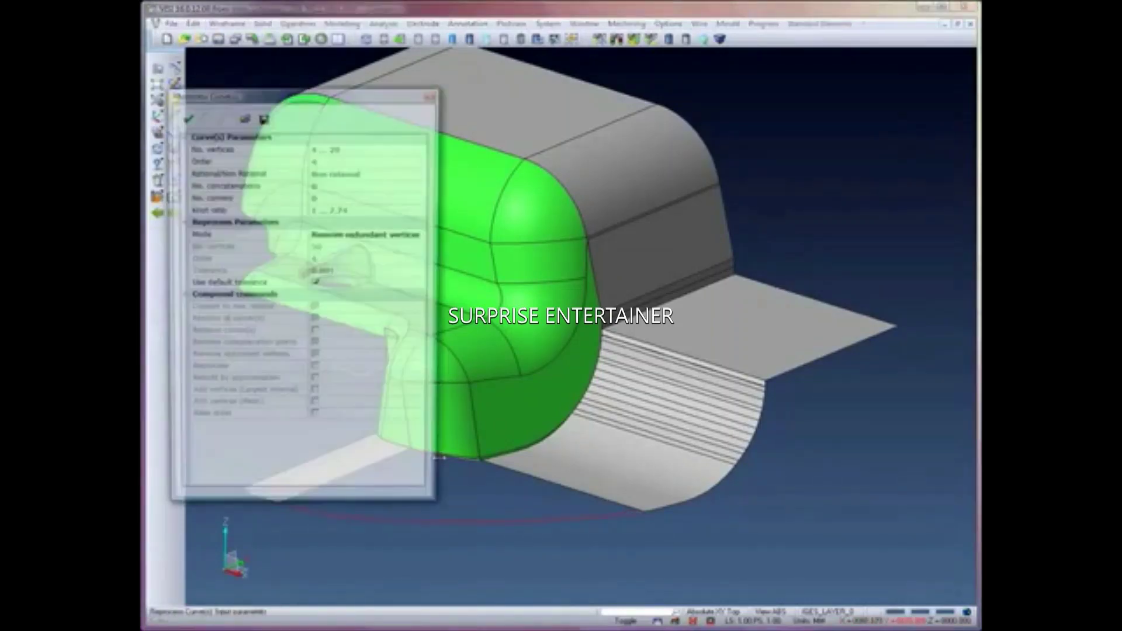
left_click(364, 237)
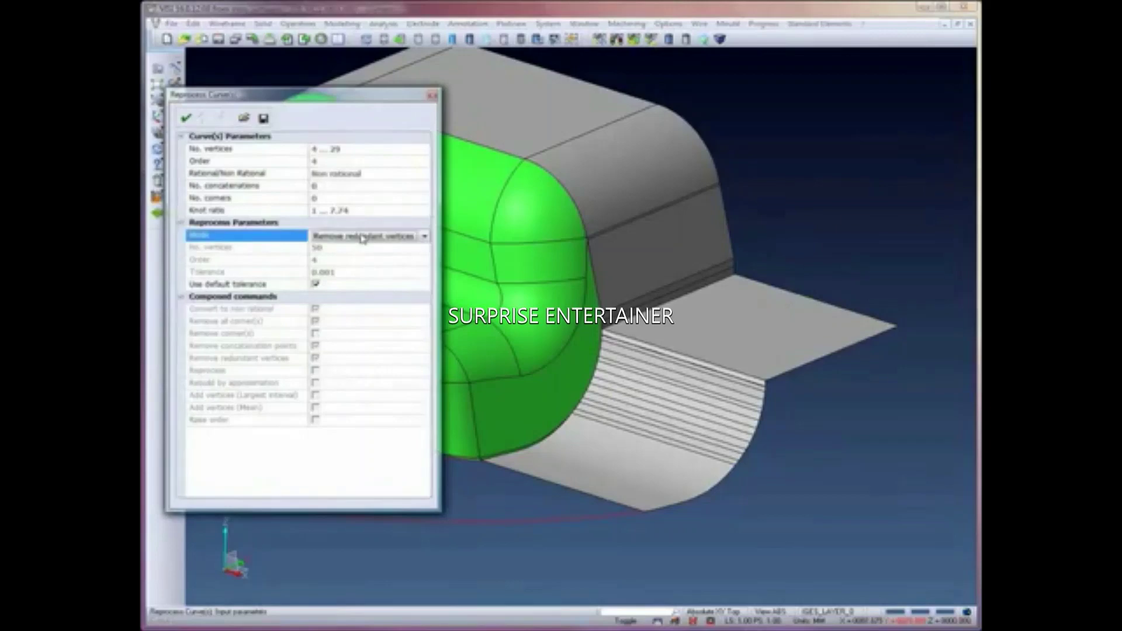
left_click(362, 236)
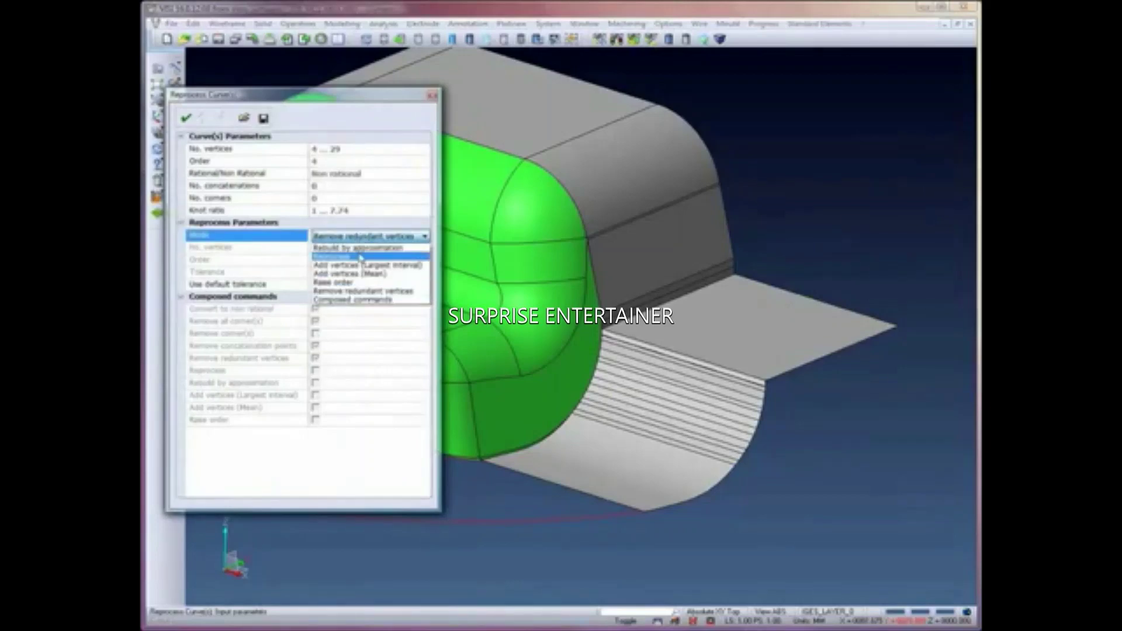
left_click(360, 258)
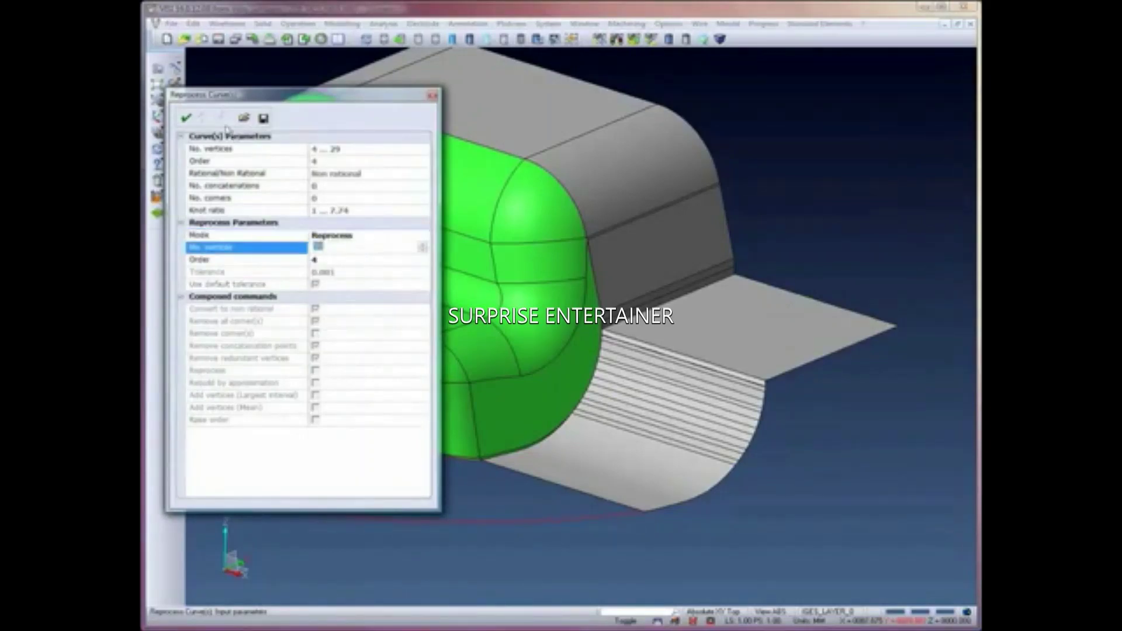
left_click(192, 119)
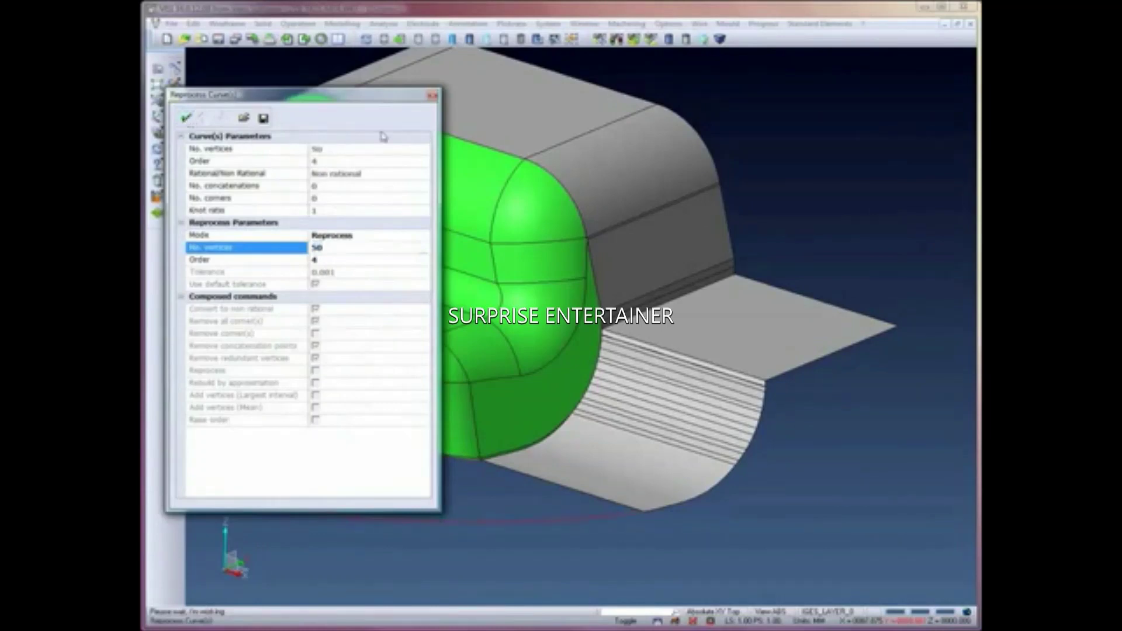
left_click(433, 98)
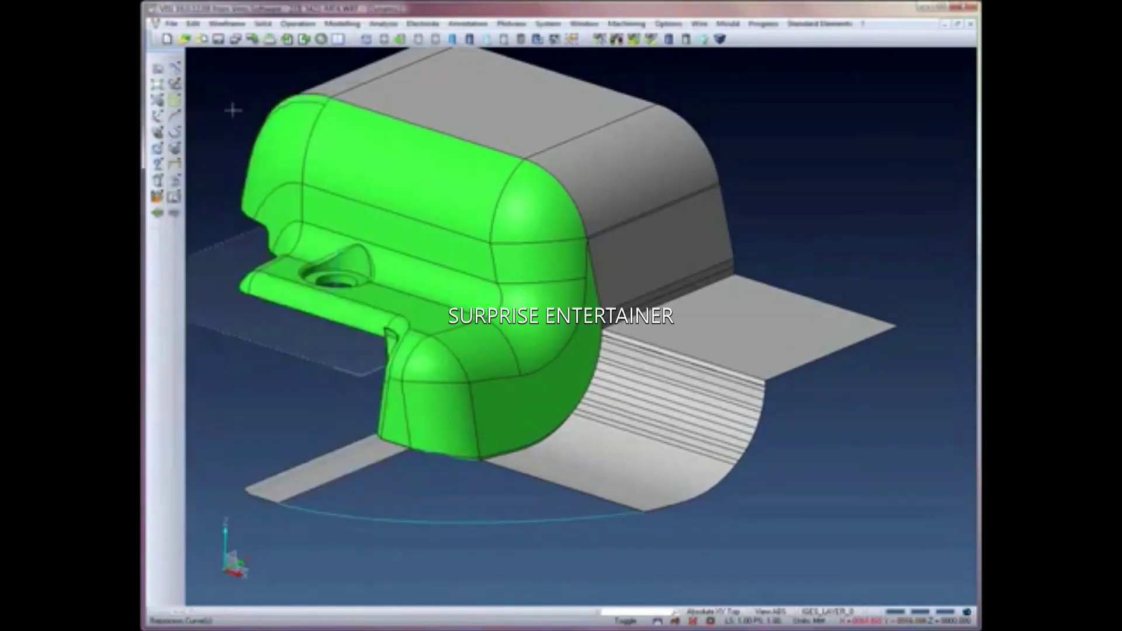
Step: Create a linear ruled surface between the bottom arc and the housing's lower edge
left_click(173, 131)
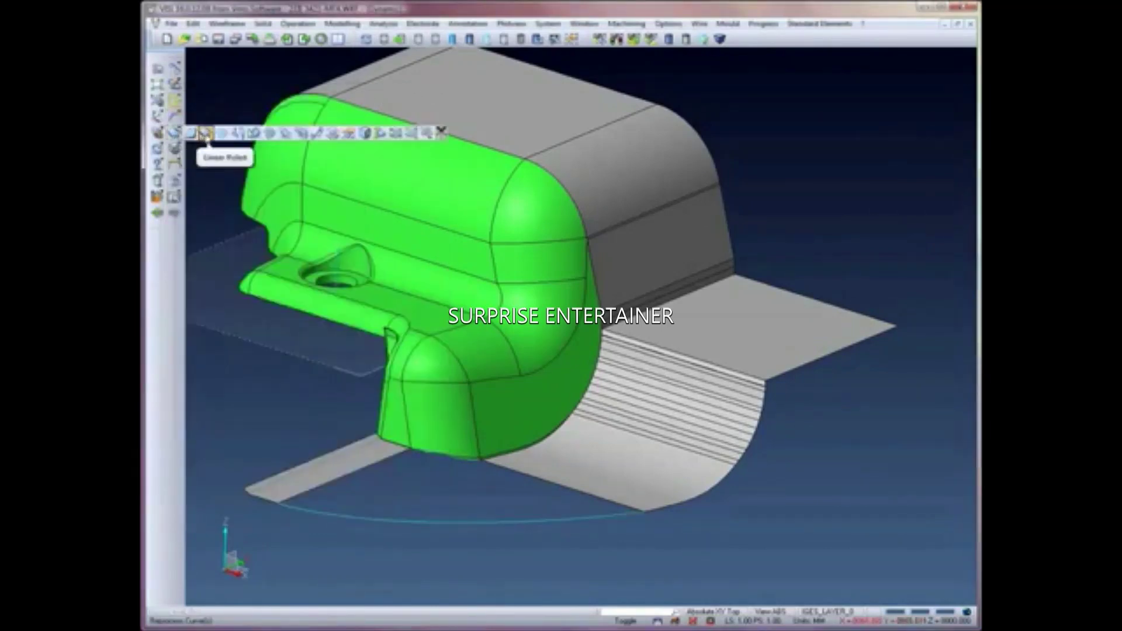
left_click(207, 135)
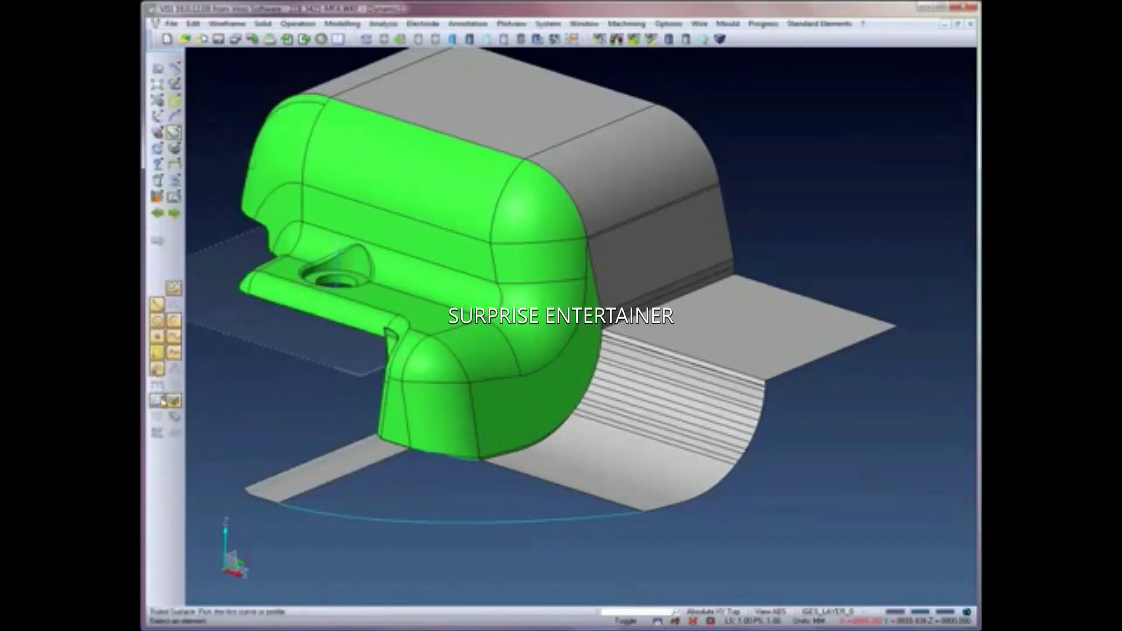
left_click(318, 501)
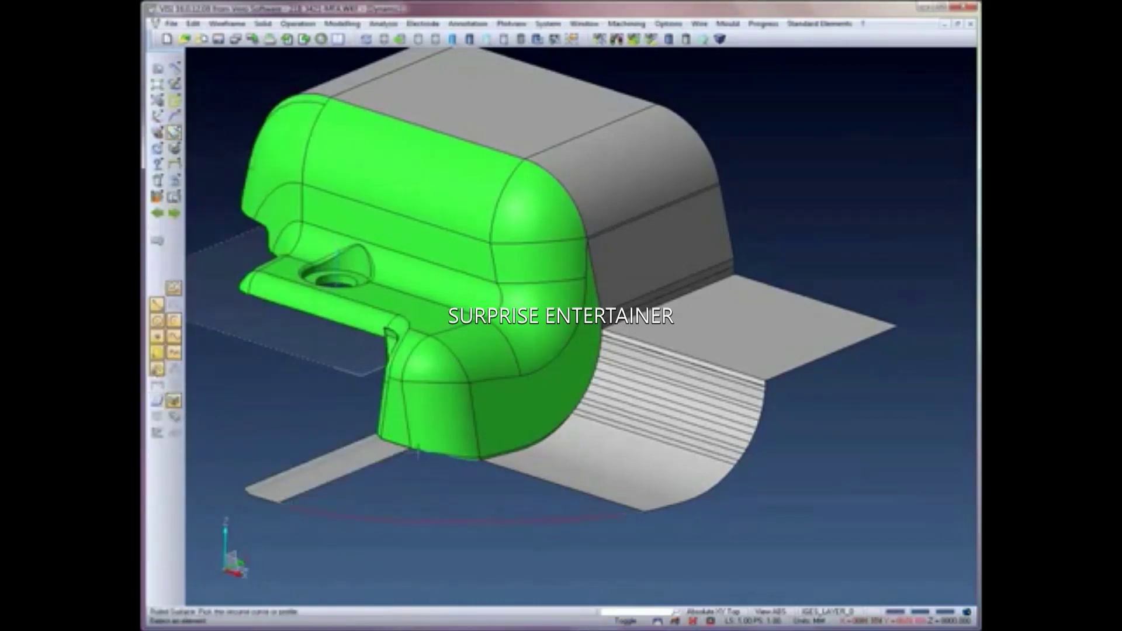
left_click(417, 453)
middle_click_drag(420, 453, 409, 468)
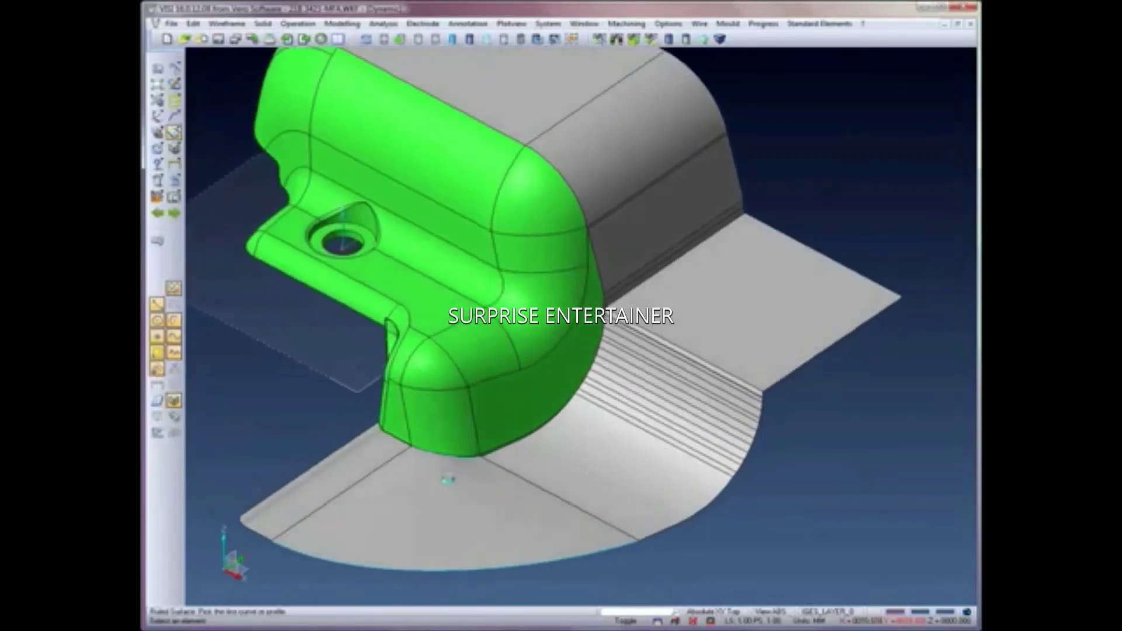
middle_click_drag(363, 434, 505, 350)
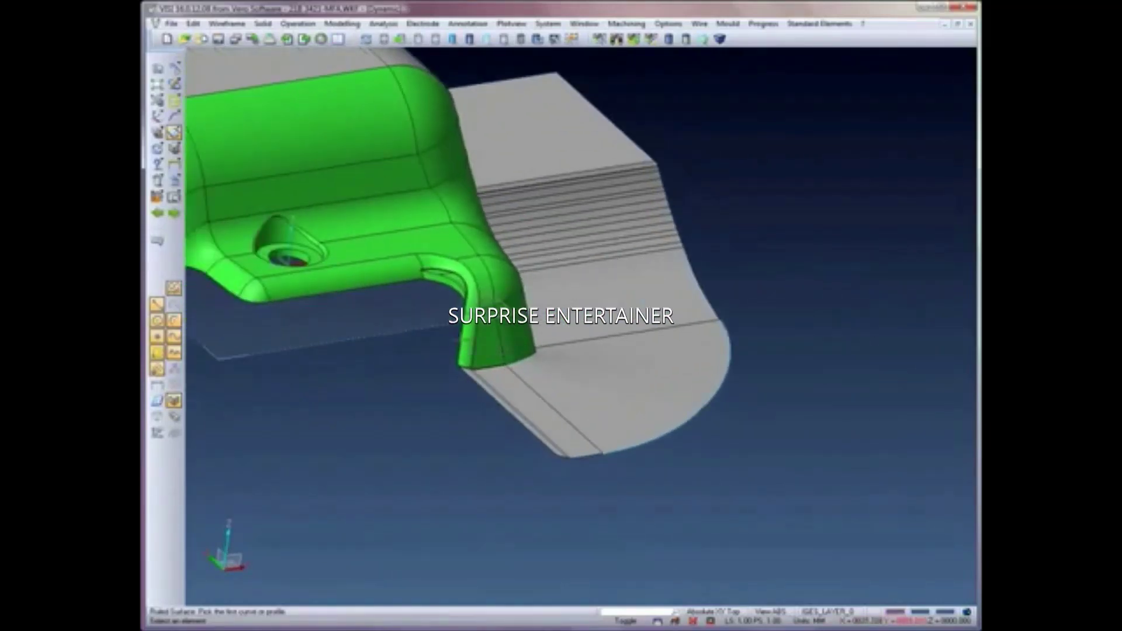
scroll(458, 330, "up", 2)
scroll(458, 331, "up", 2)
scroll(400, 234, "up", 2)
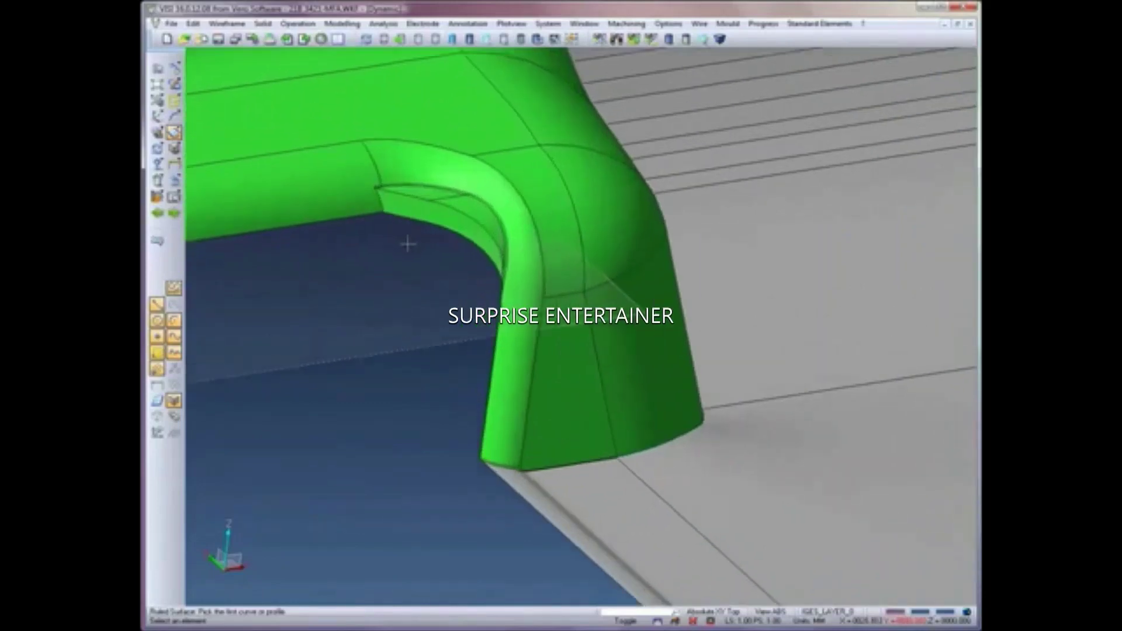
Step: Select the housing's front lower edge chain for extrusion, zooming in to pick the corner edge
left_click(349, 24)
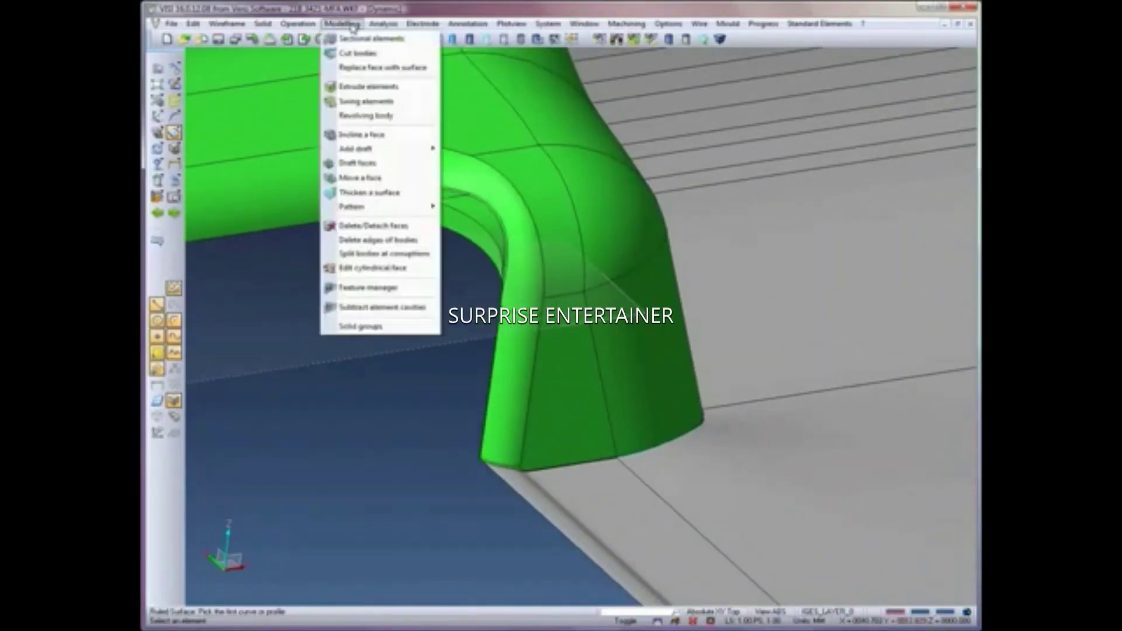
left_click(365, 86)
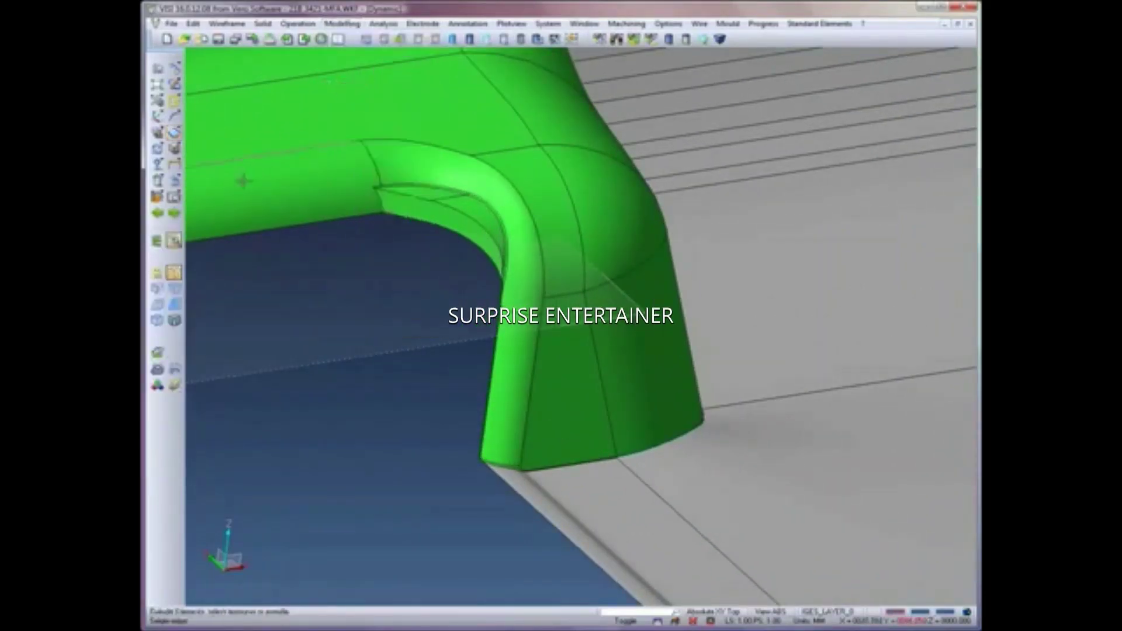
left_click(157, 304)
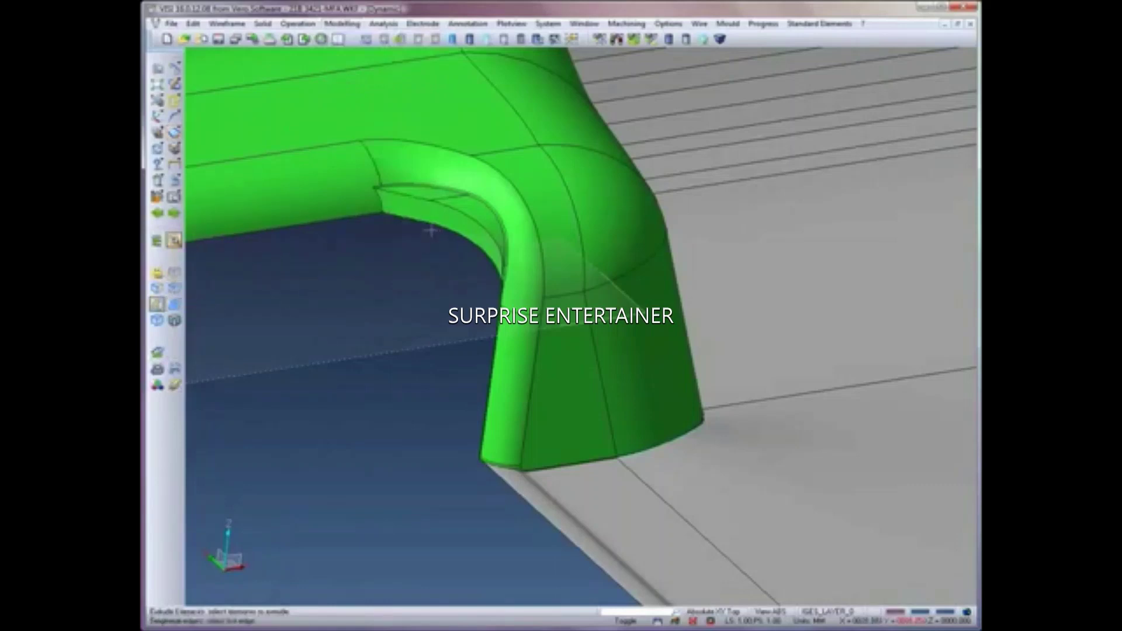
left_click(431, 231)
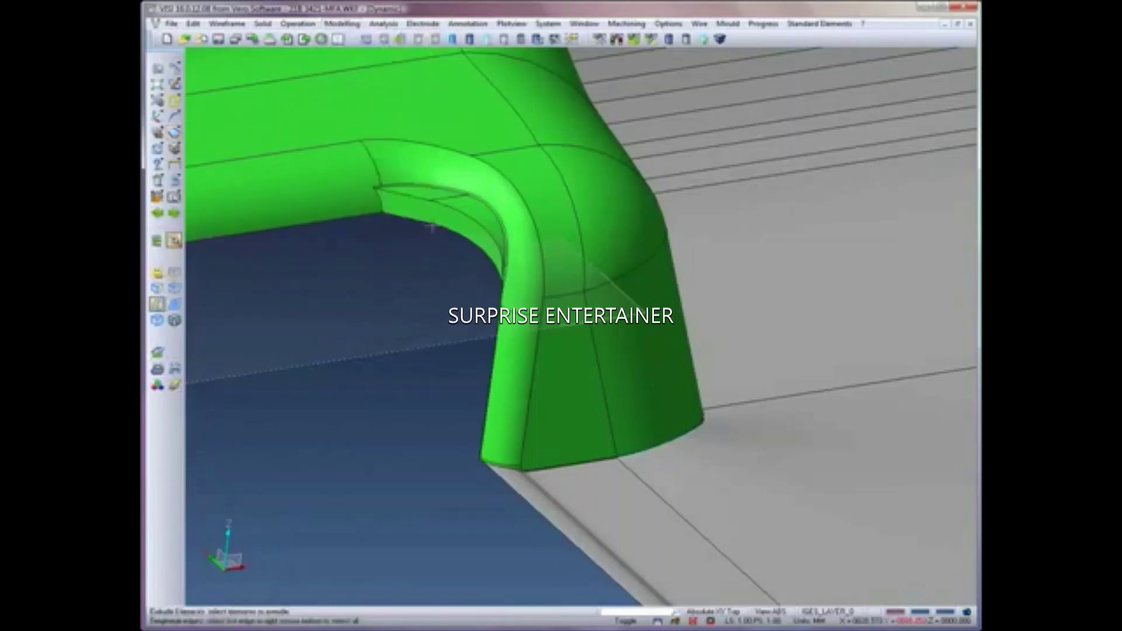
left_click(157, 102)
left_click_drag(498, 468, 498, 472)
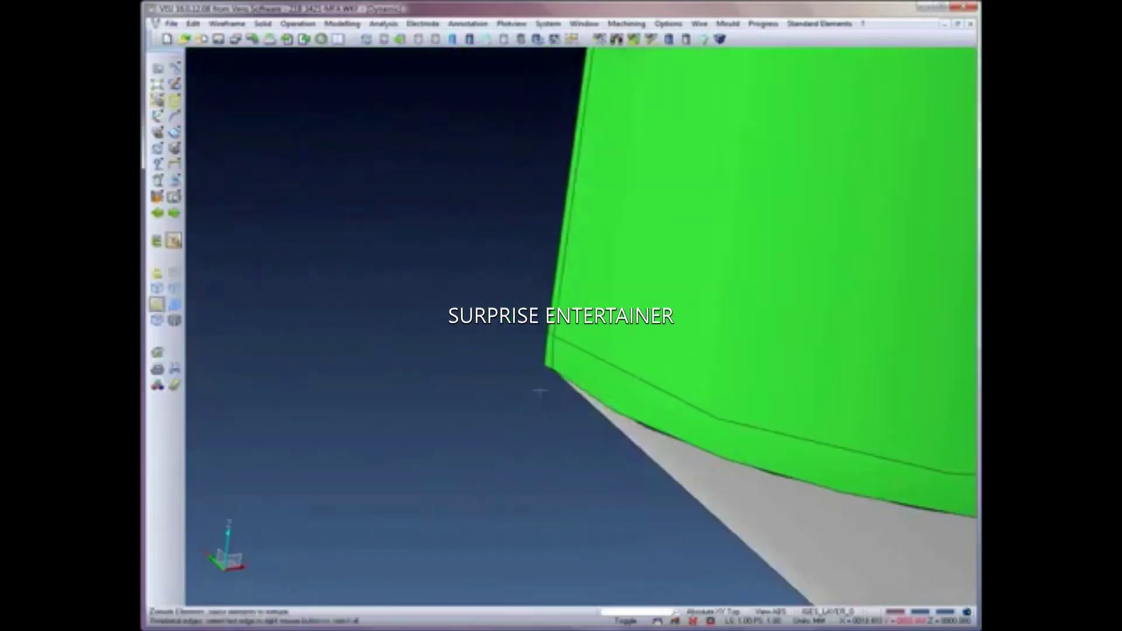
left_click(546, 370)
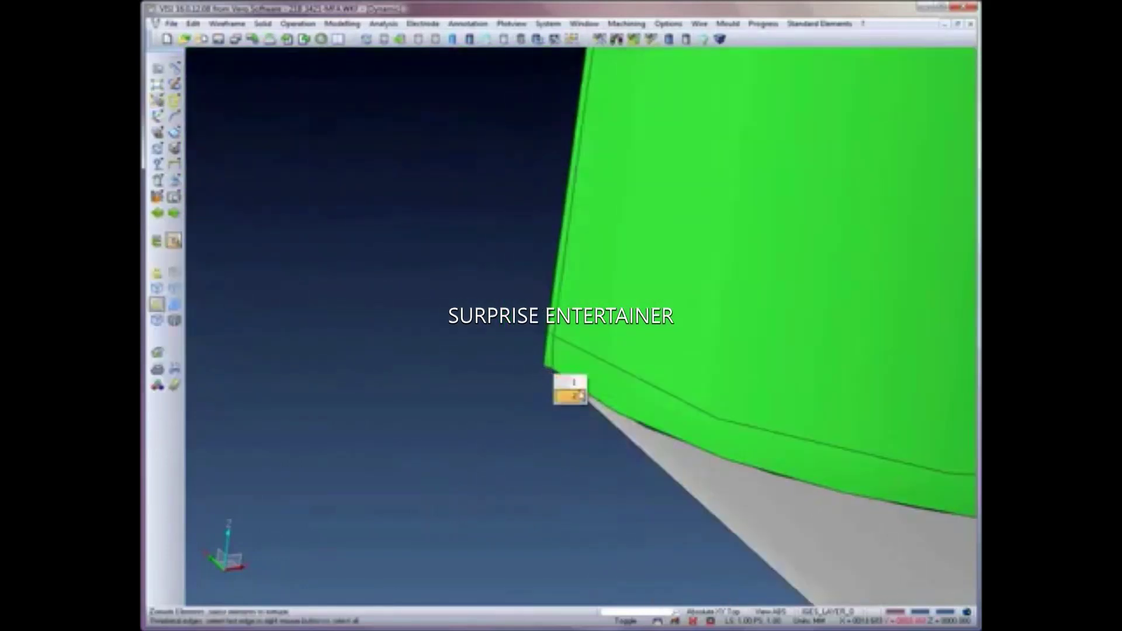
left_click(579, 398)
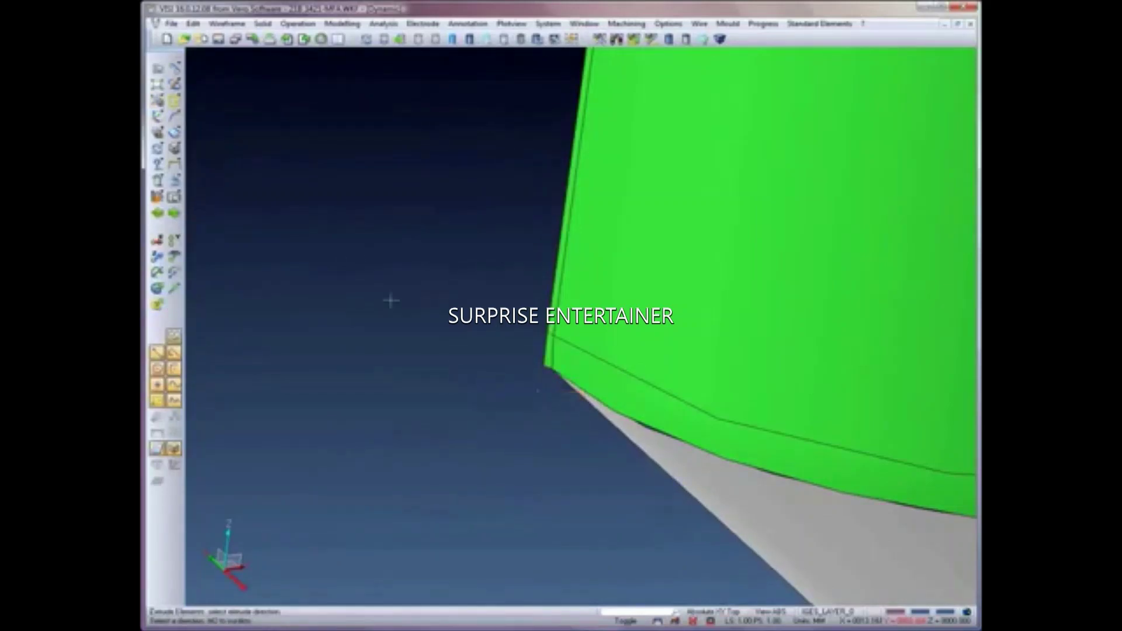
left_click(156, 83)
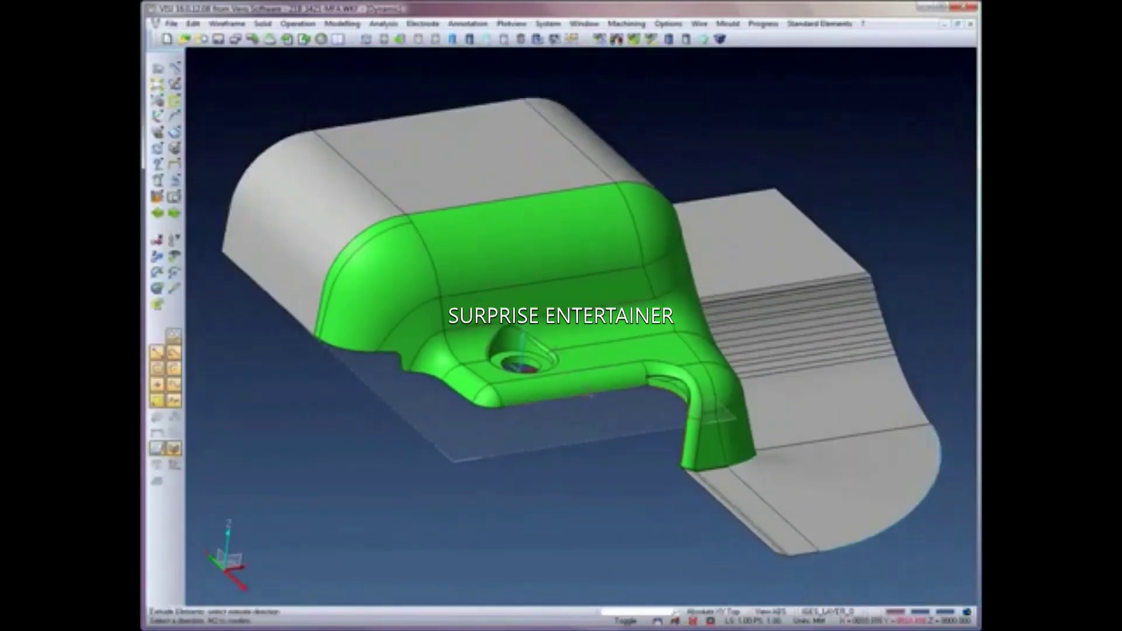
Step: Extrude the selected edges 125 as a body along the suggested direction
left_click(589, 396)
middle_click(564, 427)
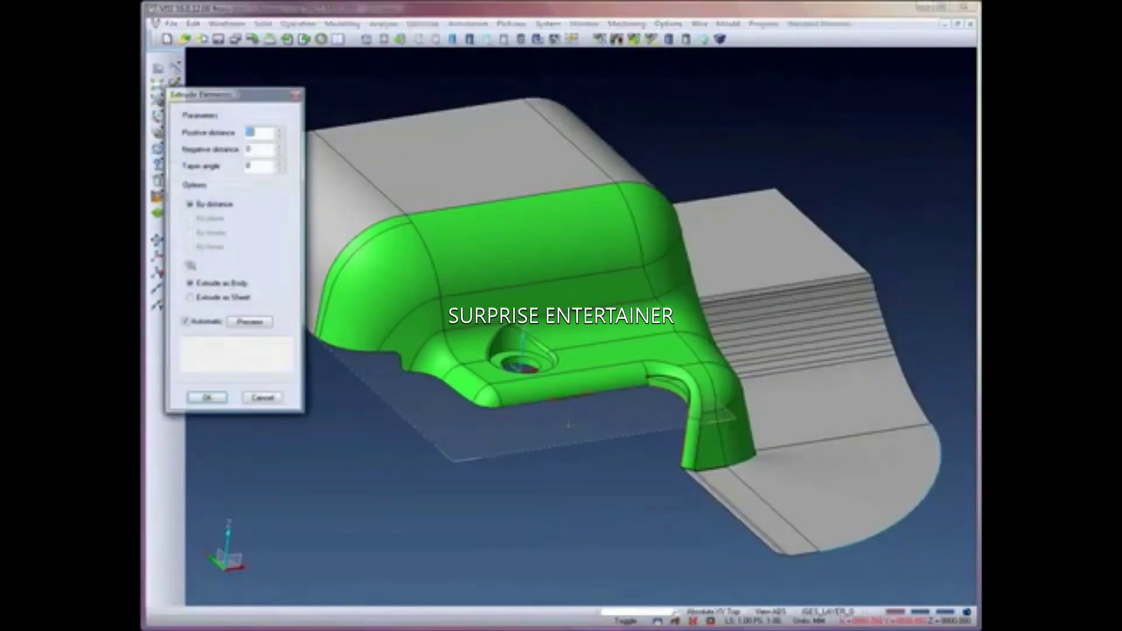
left_click(257, 325)
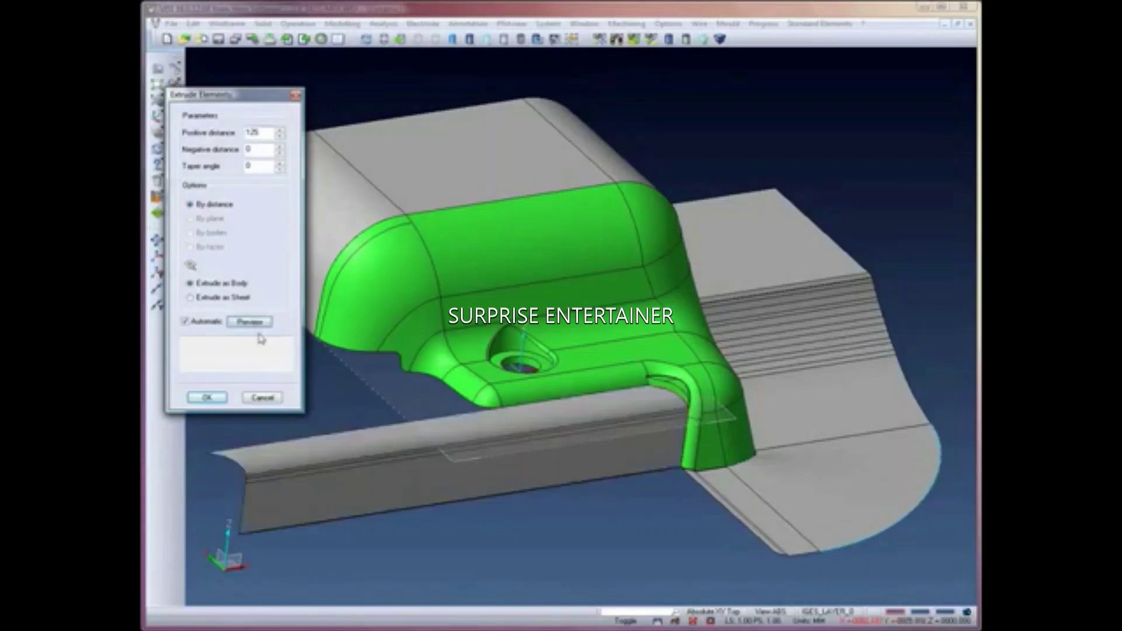
left_click(204, 398)
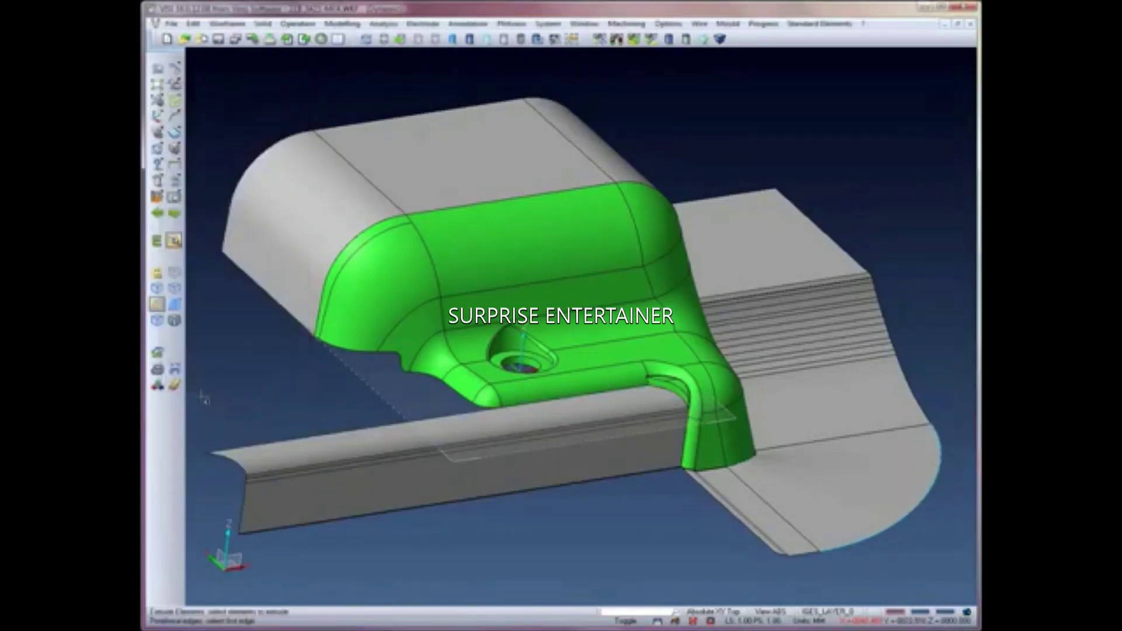
Step: Extrude single edges beside the housing, entering a distance of 1
left_click(174, 272)
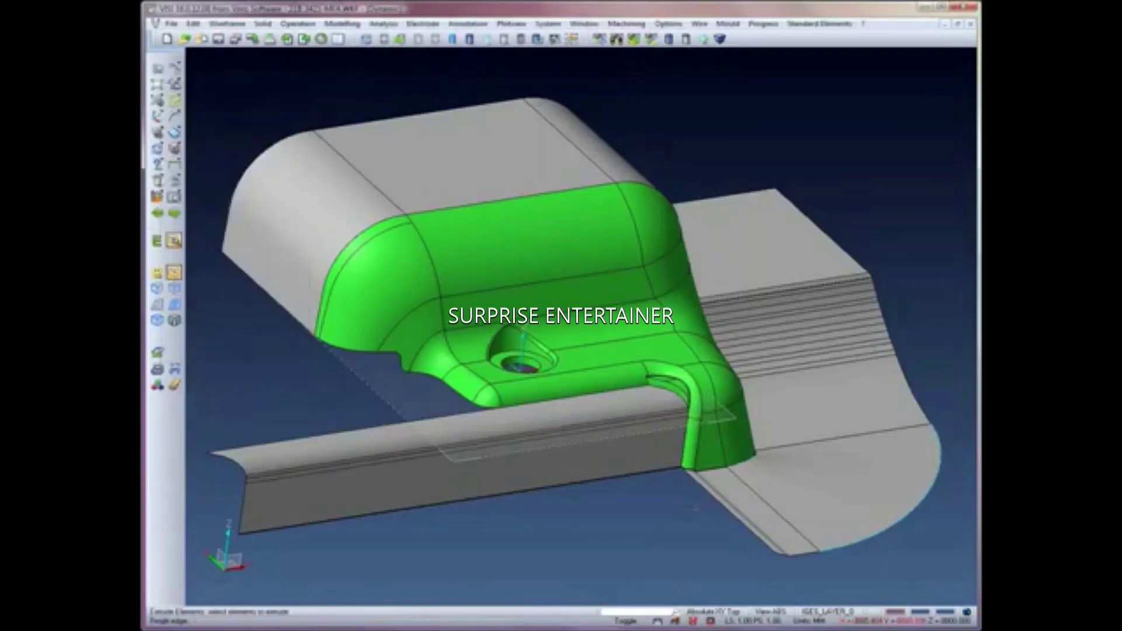
middle_click(706, 500)
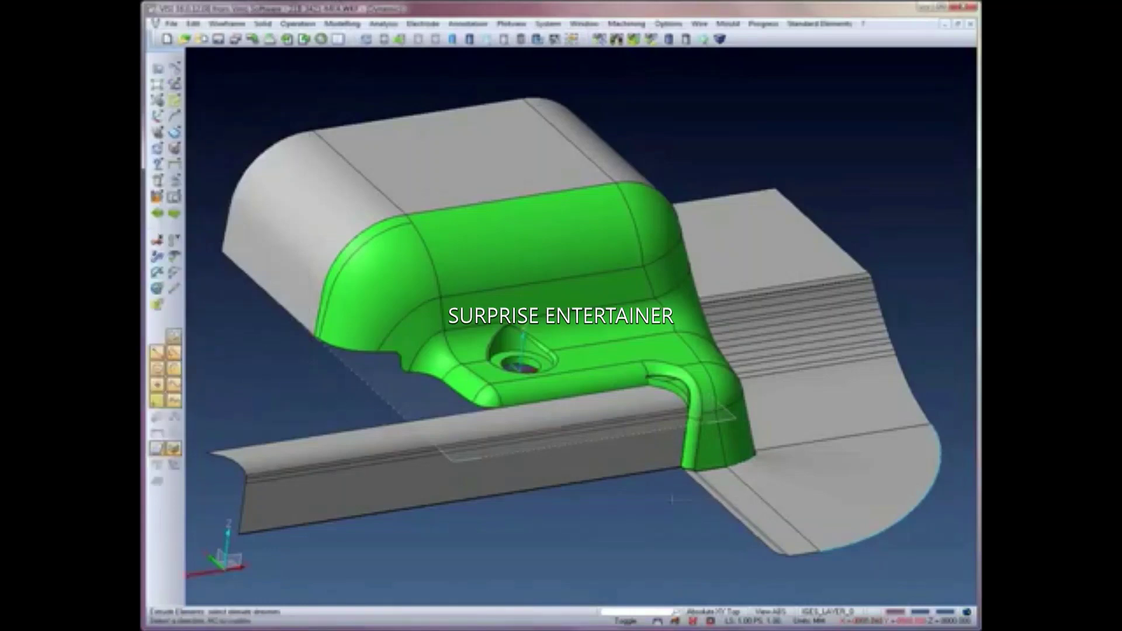
middle_click(634, 501)
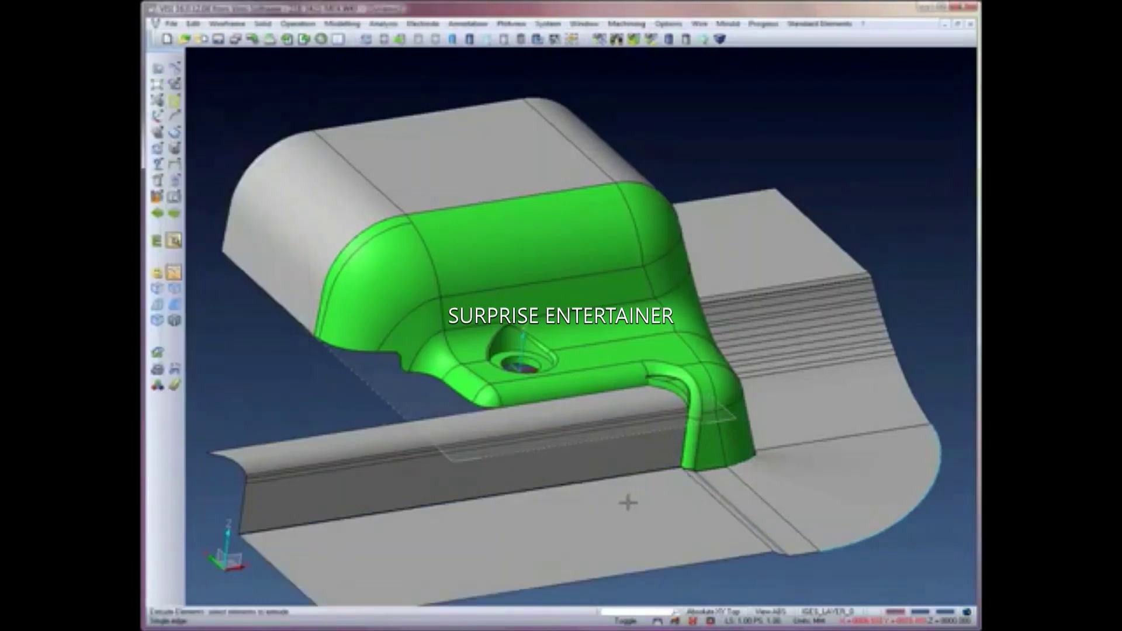
middle_click(270, 350)
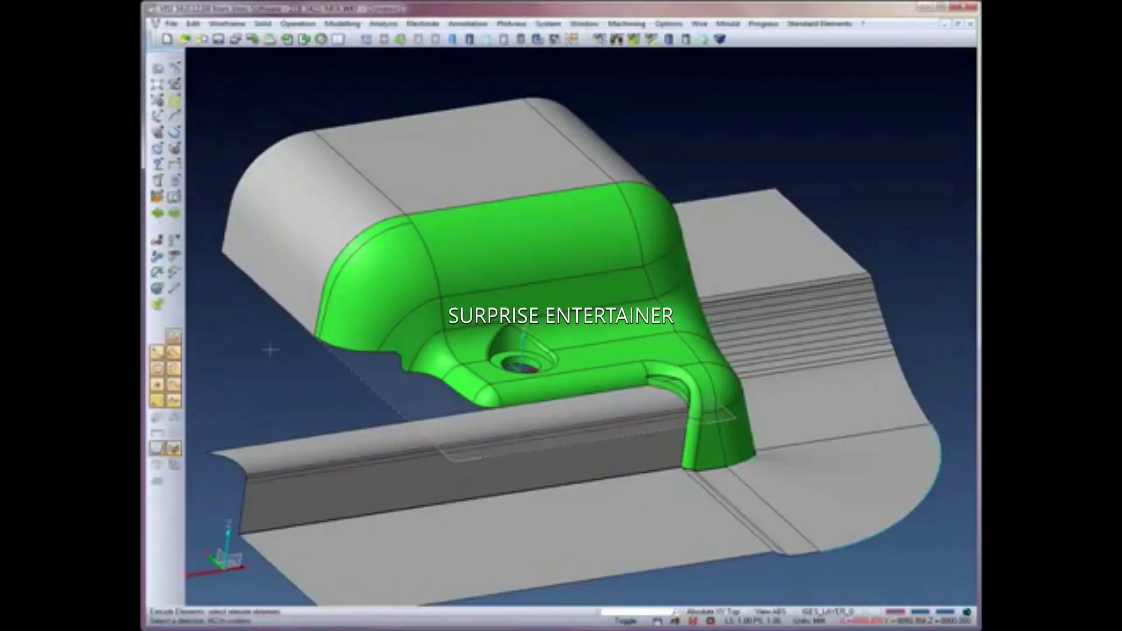
middle_click(270, 353)
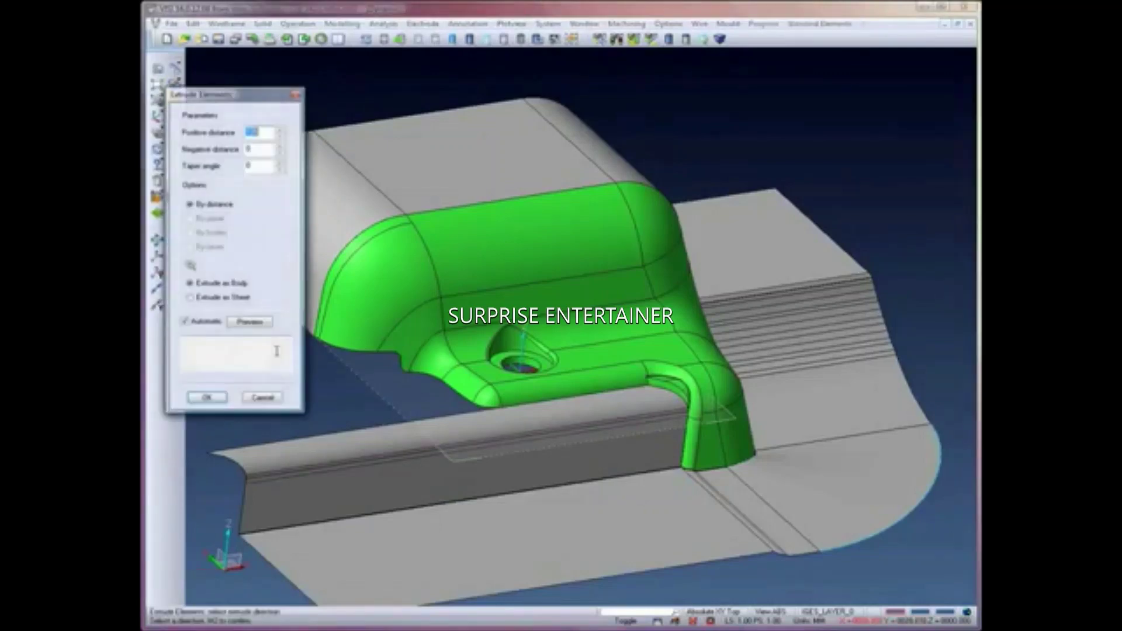
type("10")
middle_click(362, 363)
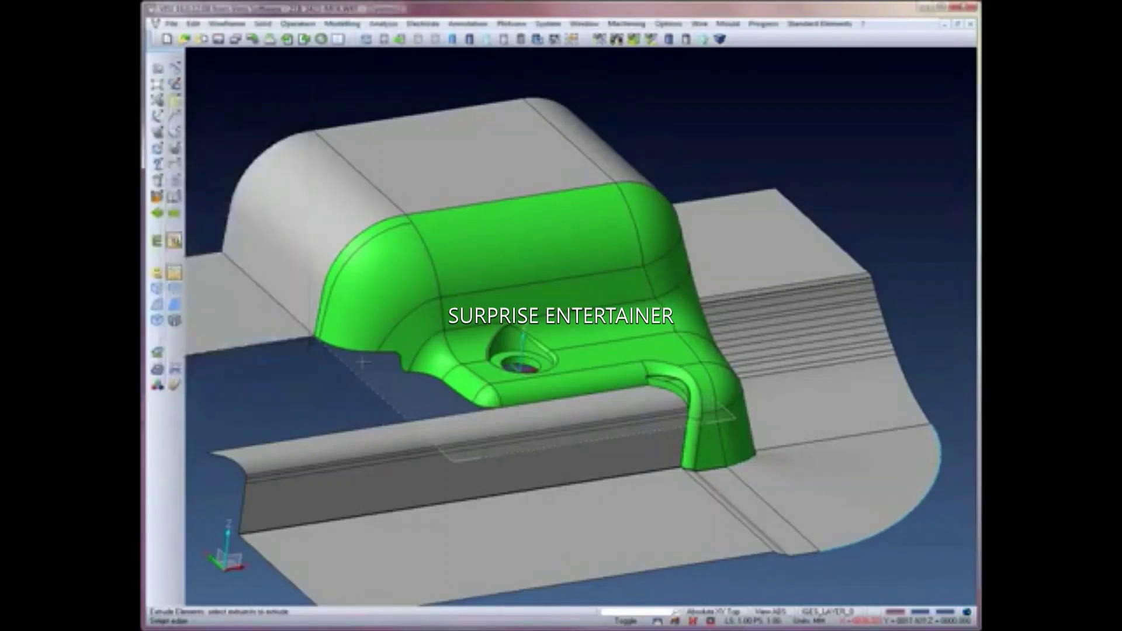
scroll(359, 391, "up", 2)
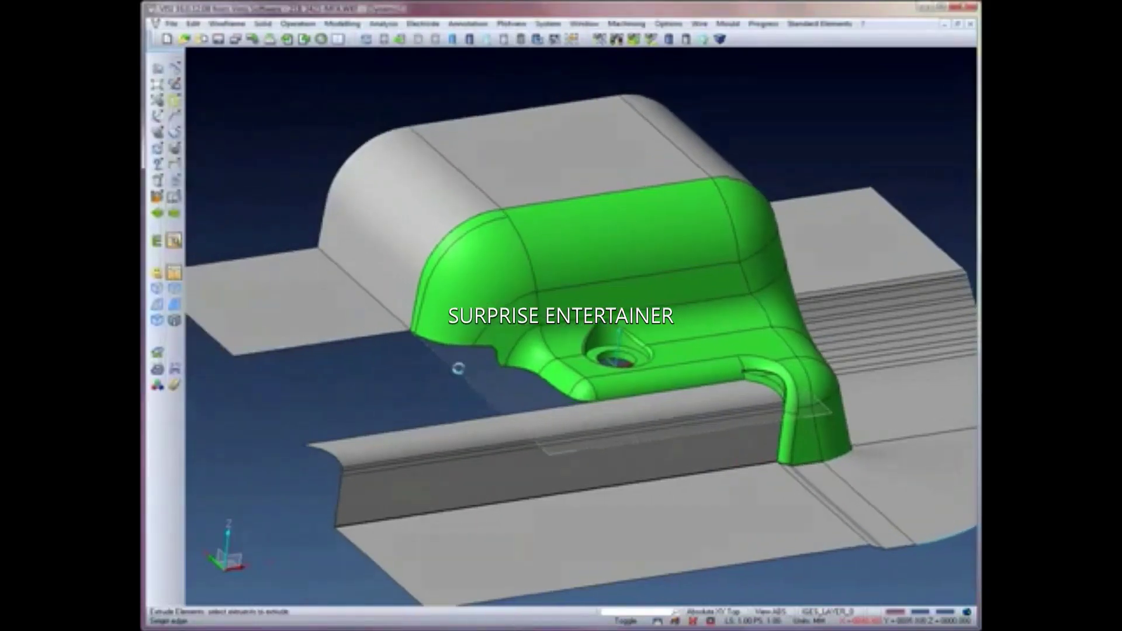
middle_click_drag(458, 368, 436, 379)
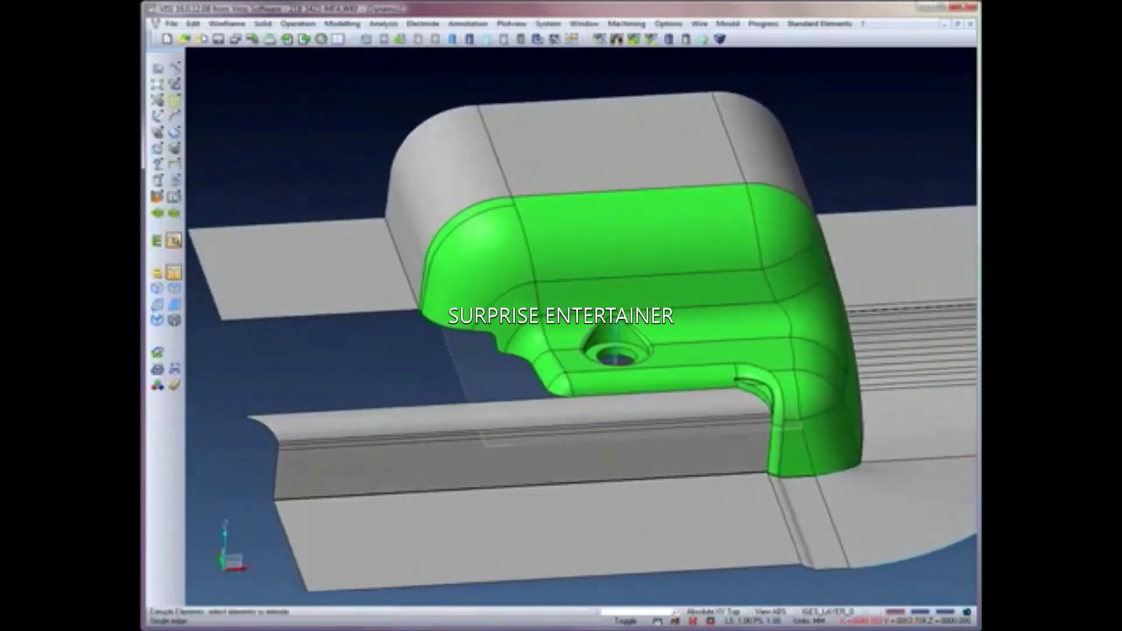
Step: Extrude the edge chain beside the housing's left side into a thin vertical wall
left_click(157, 305)
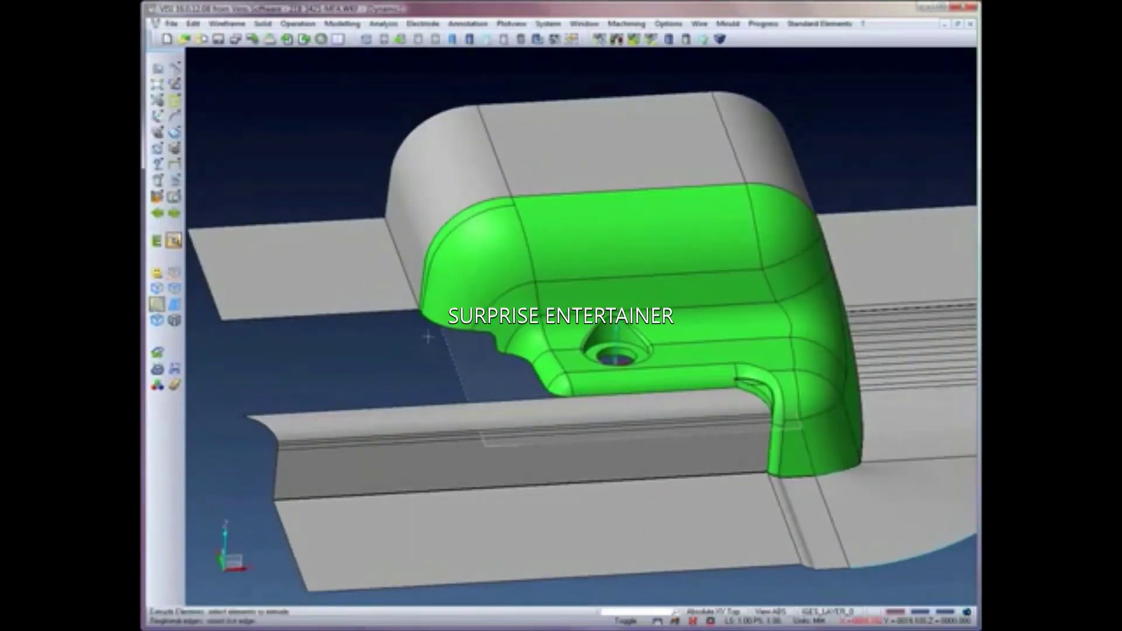
left_click(494, 355)
left_click(519, 371)
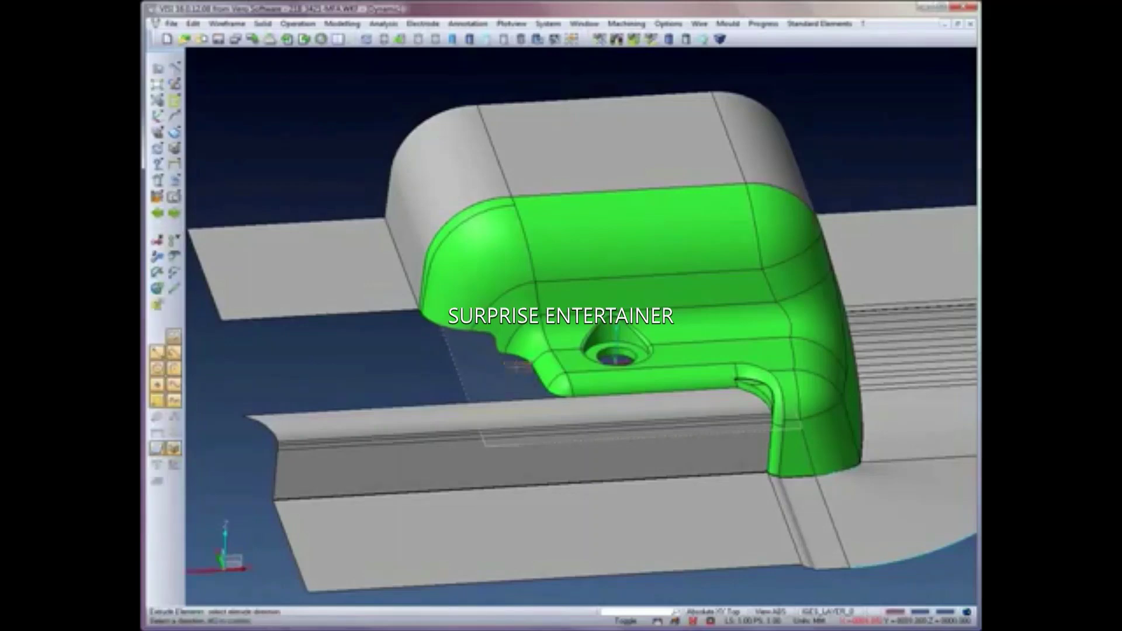
left_click(174, 240)
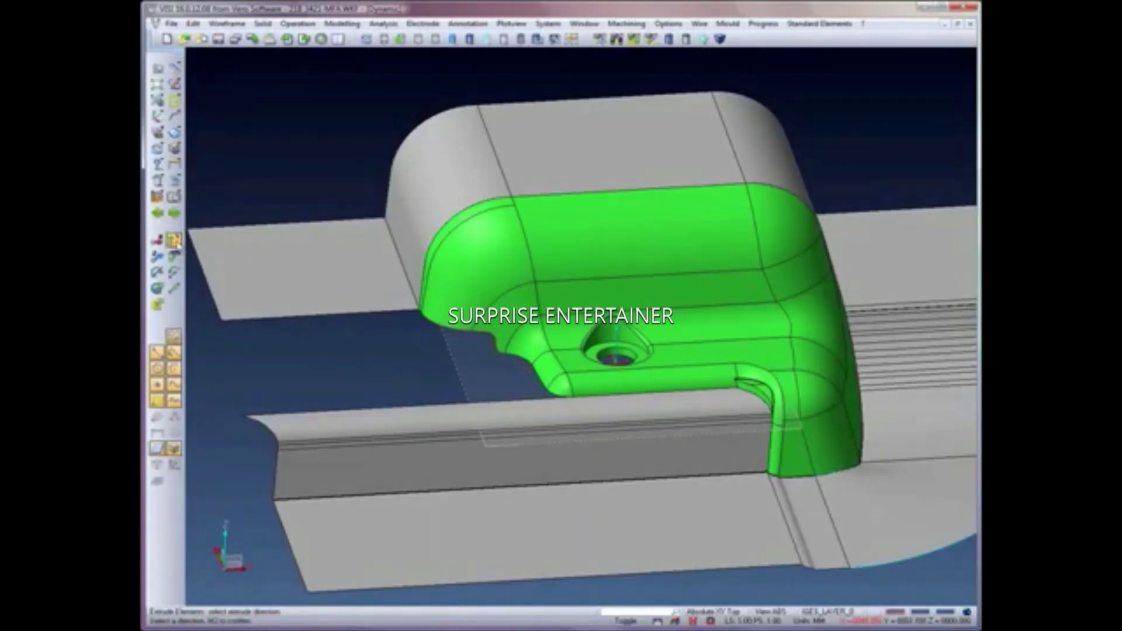
right_click(185, 294)
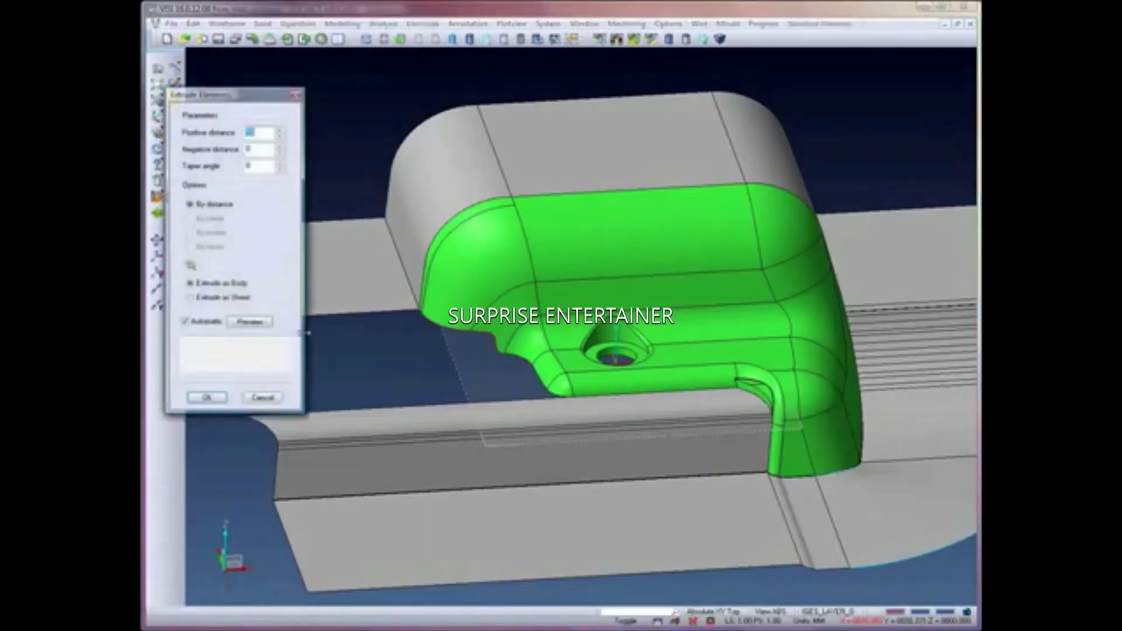
key("Escape")
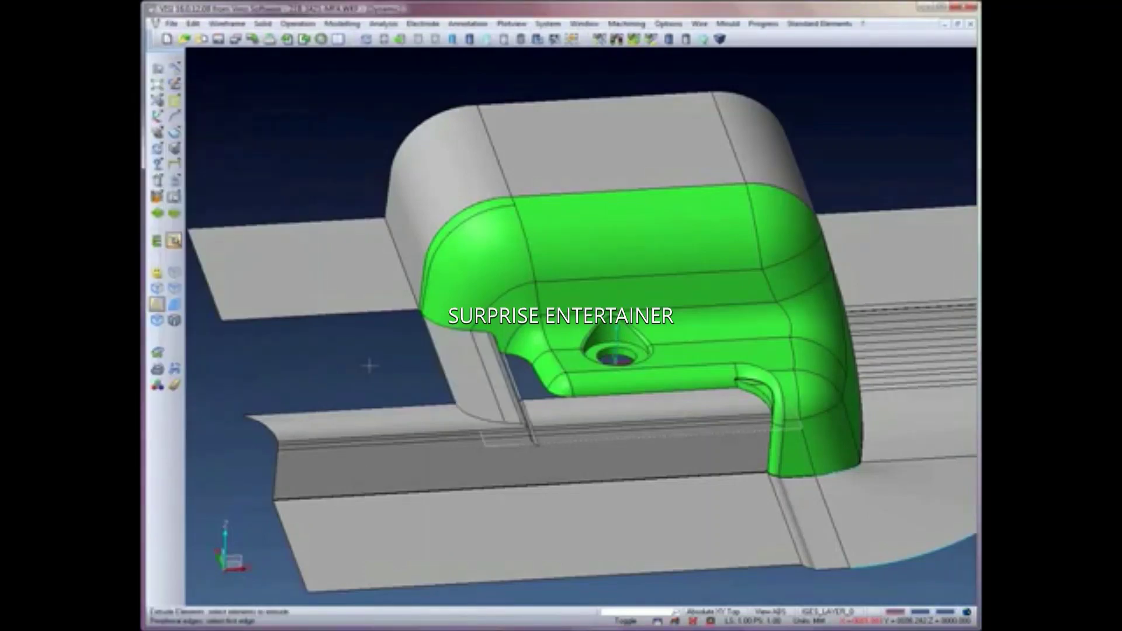
mouse_move(368, 365)
middle_mouse_down()
mouse_move(411, 368)
mouse_move(408, 165)
middle_mouse_up()
Step: Start a Unite on the thin wall, then cancel it
left_click(298, 24)
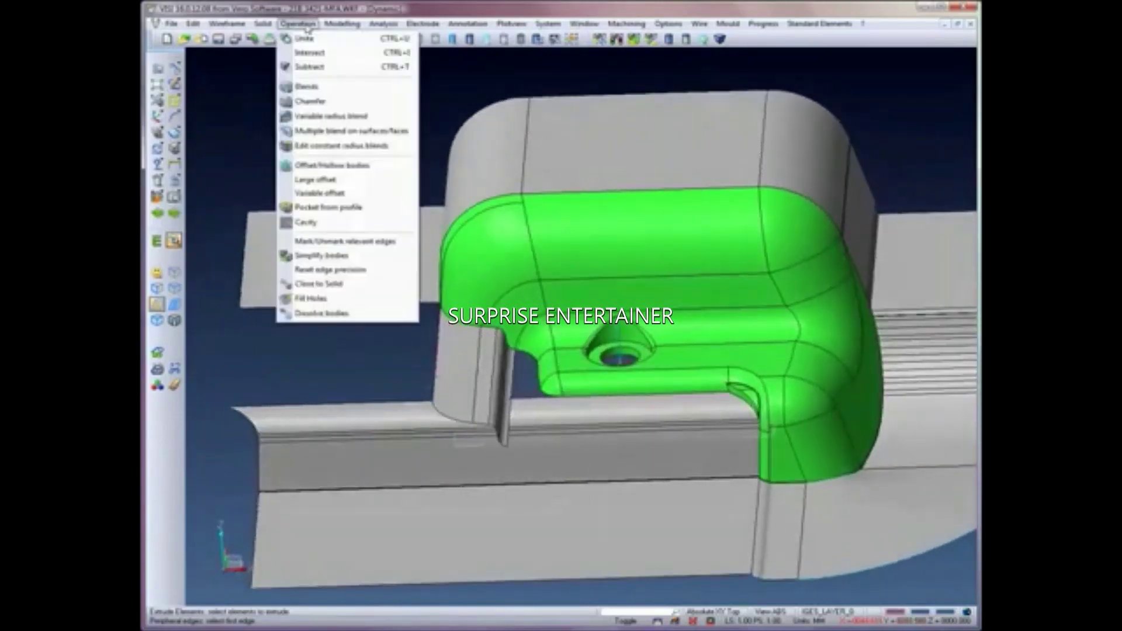
left_click(307, 35)
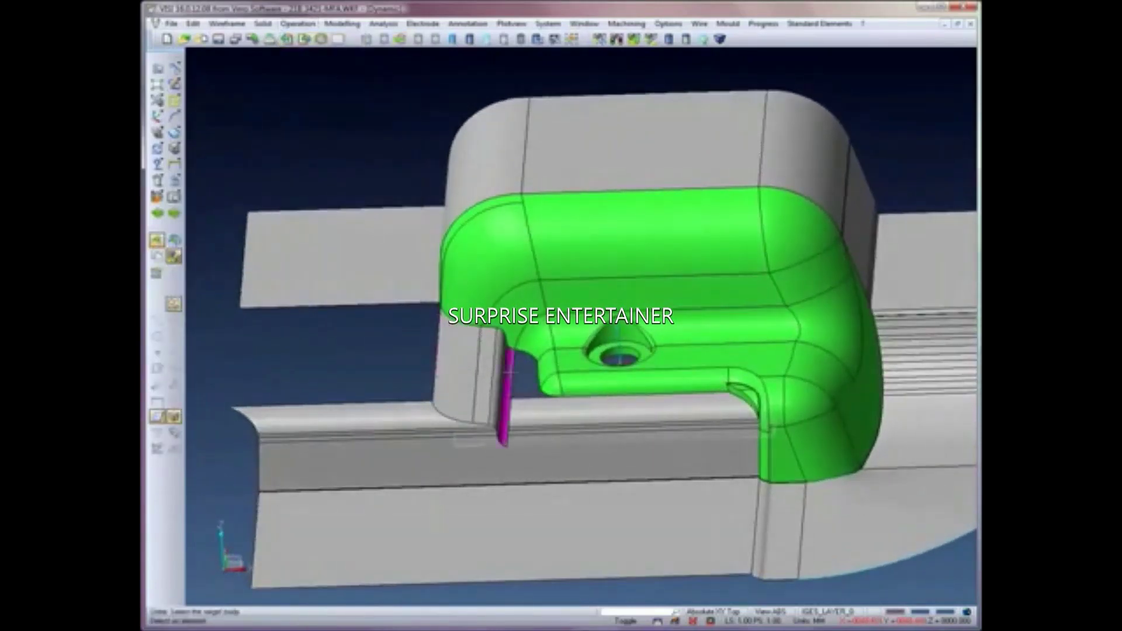
left_click(520, 375)
right_click(420, 367)
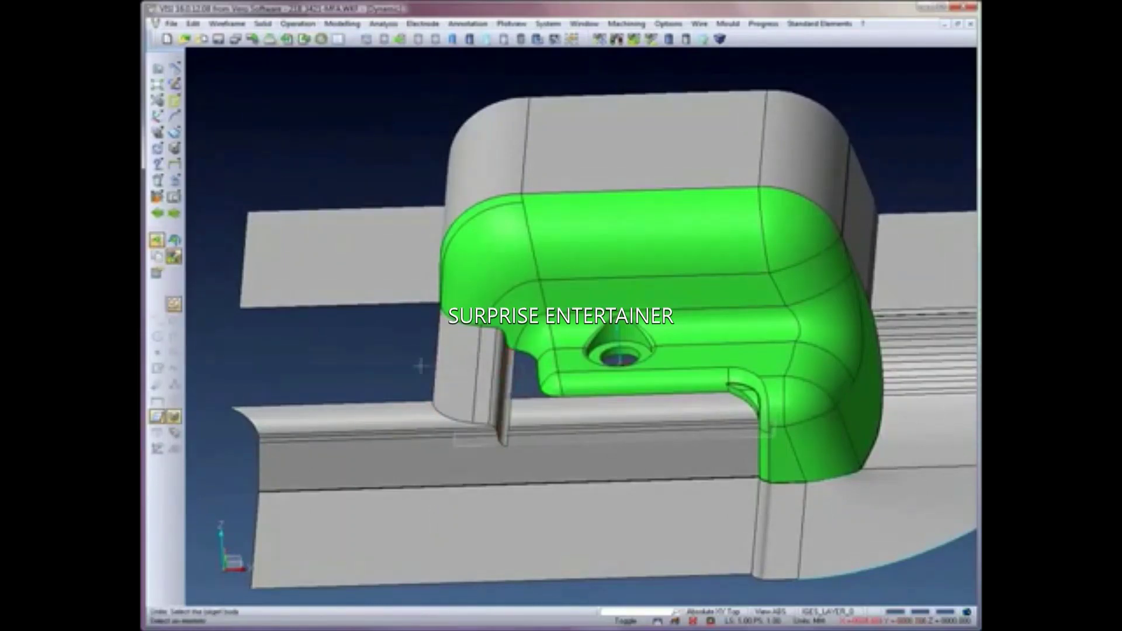
right_click(368, 329)
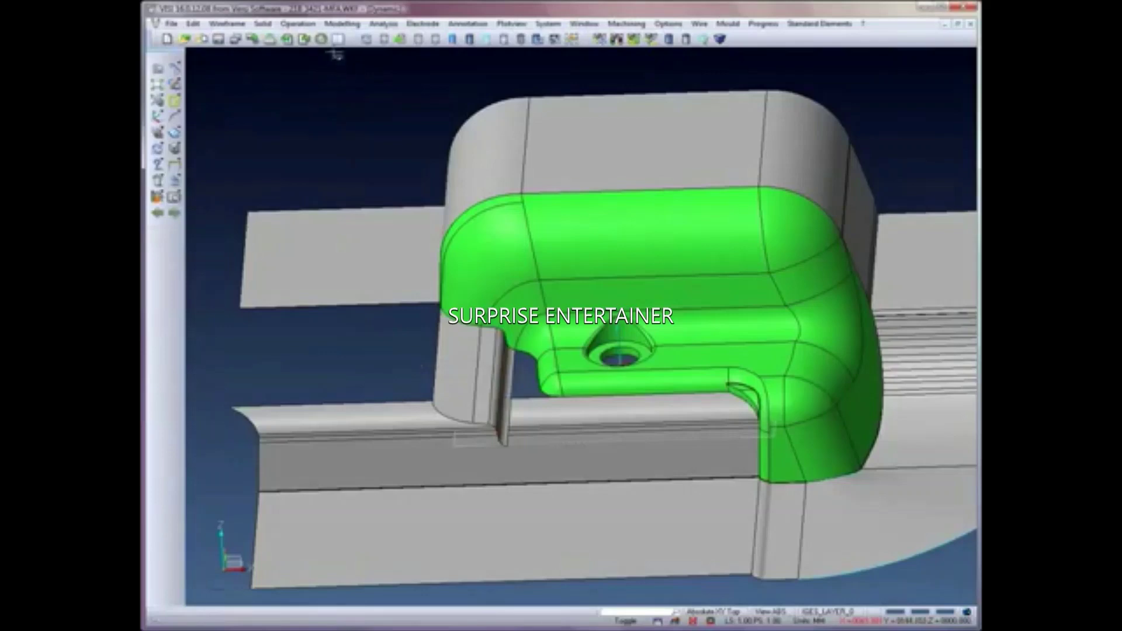
Step: Cut the grey body left of the housing at a plane through the new wall
left_click(342, 23)
left_click(349, 53)
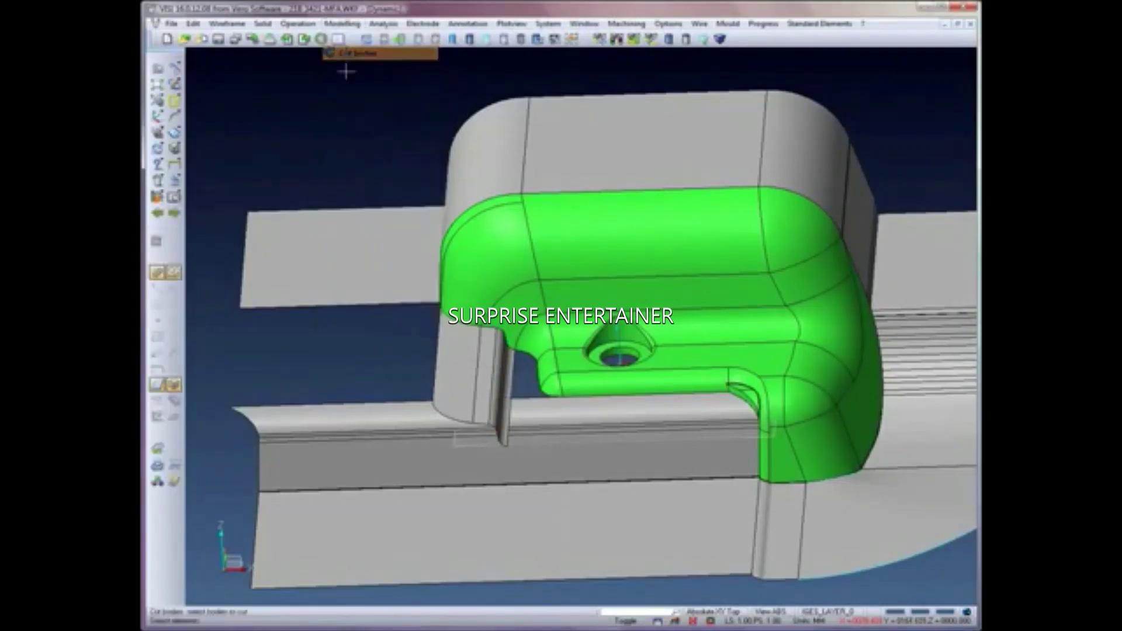
left_click(449, 350)
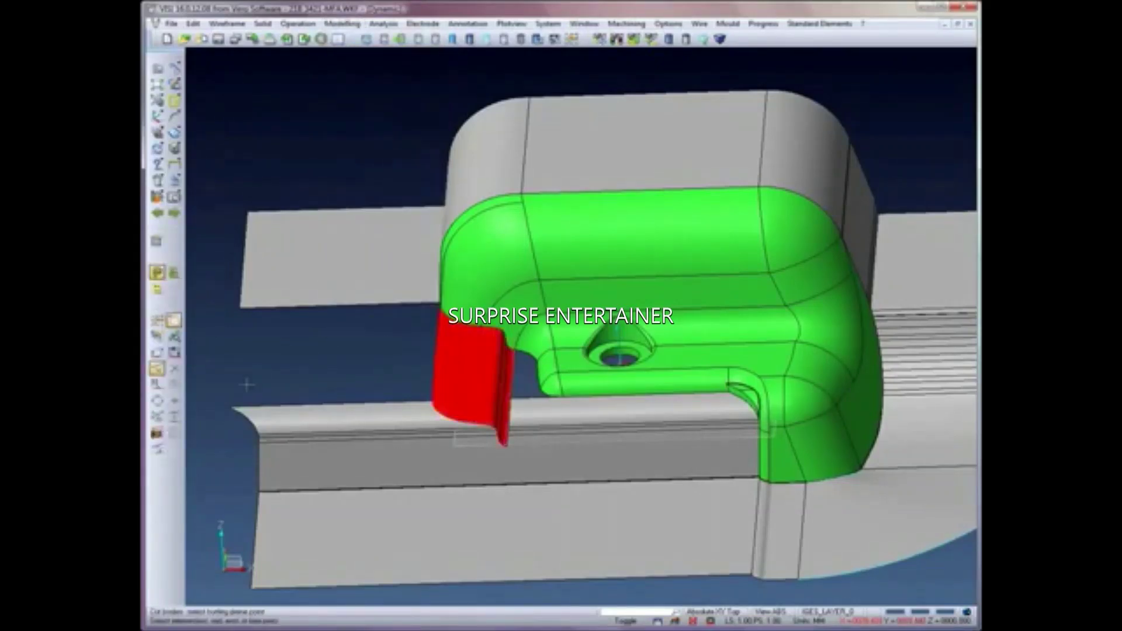
left_click(230, 408)
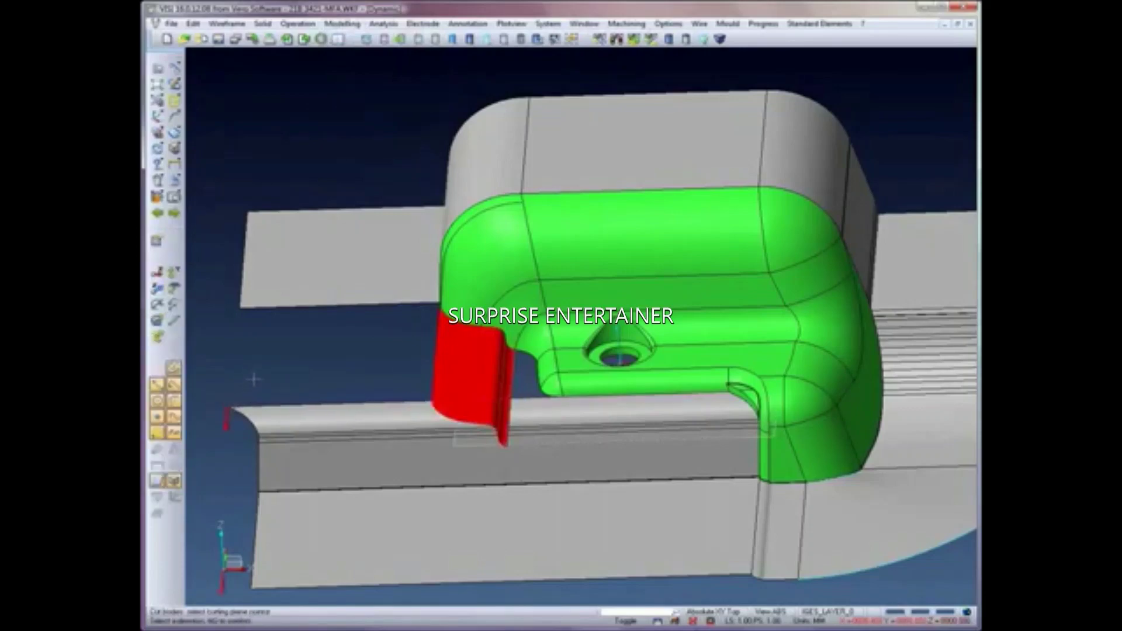
left_click(157, 180)
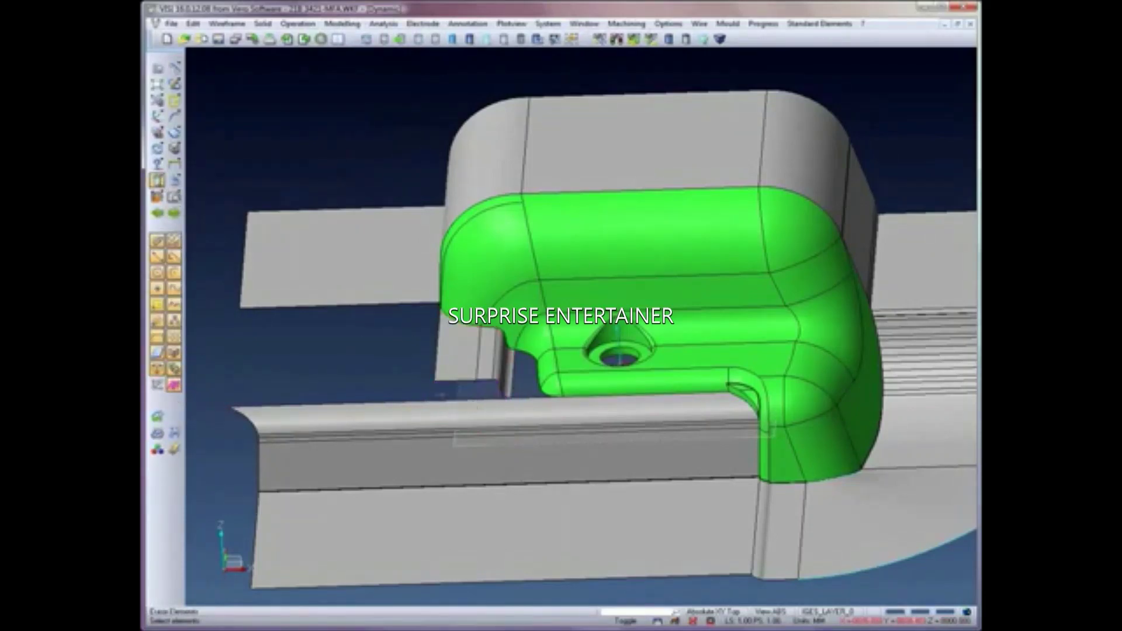
Step: Extrude the open-face edge under the housing's left side into a grey solid filling the gap
mouse_move(362, 358)
middle_mouse_down()
mouse_move(395, 357)
mouse_move(415, 383)
mouse_move(426, 371)
middle_mouse_up()
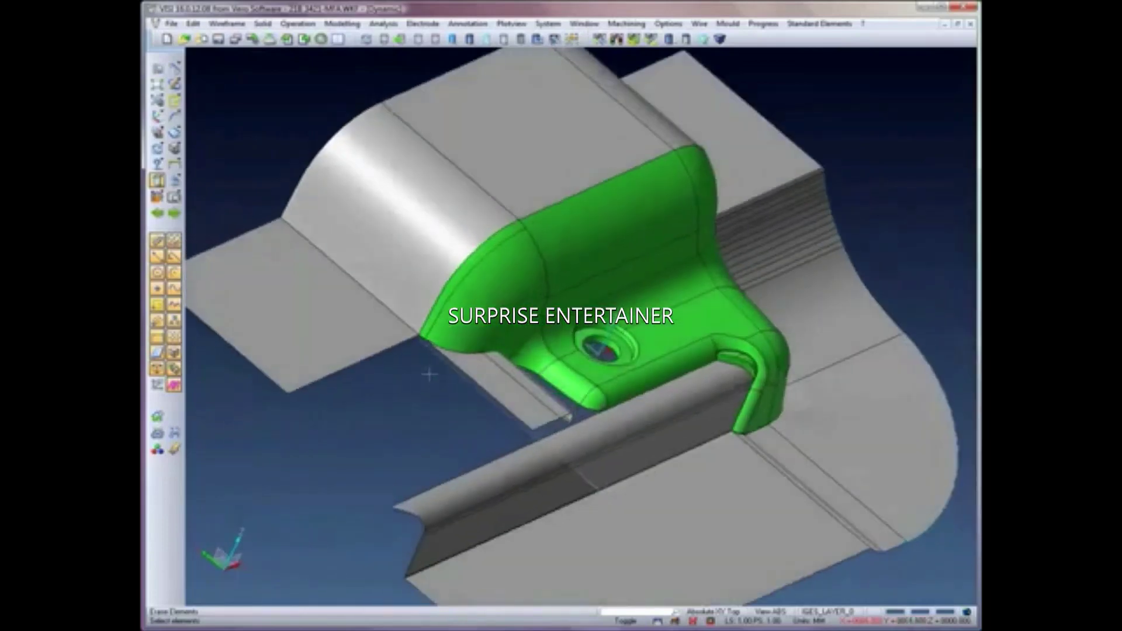
scroll(426, 370, "up", 3)
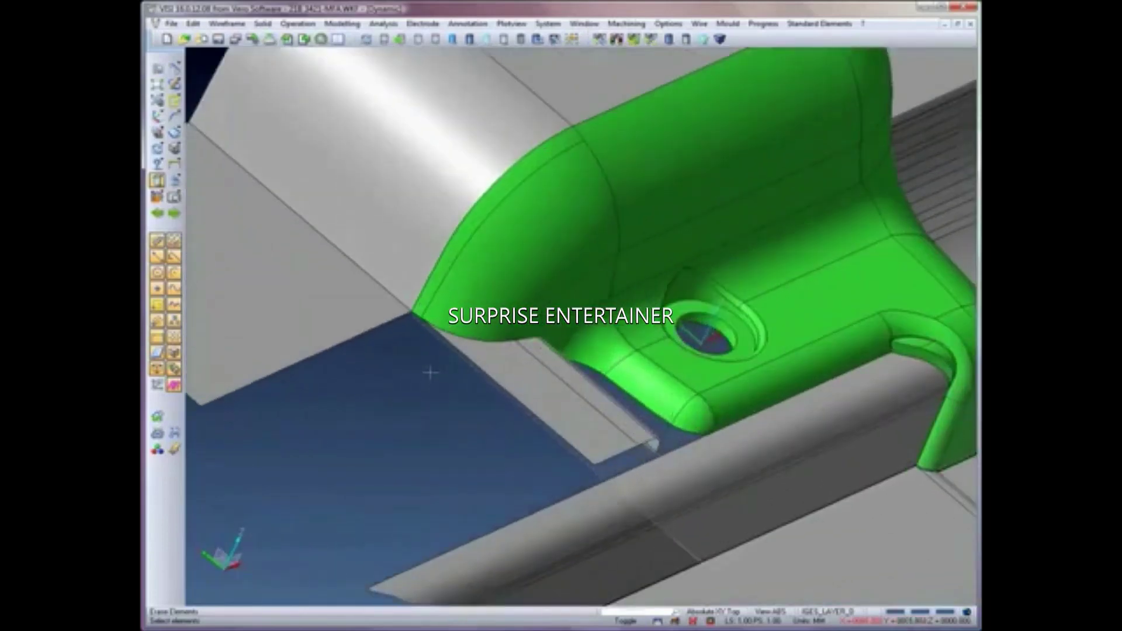
left_click(338, 26)
left_click(356, 86)
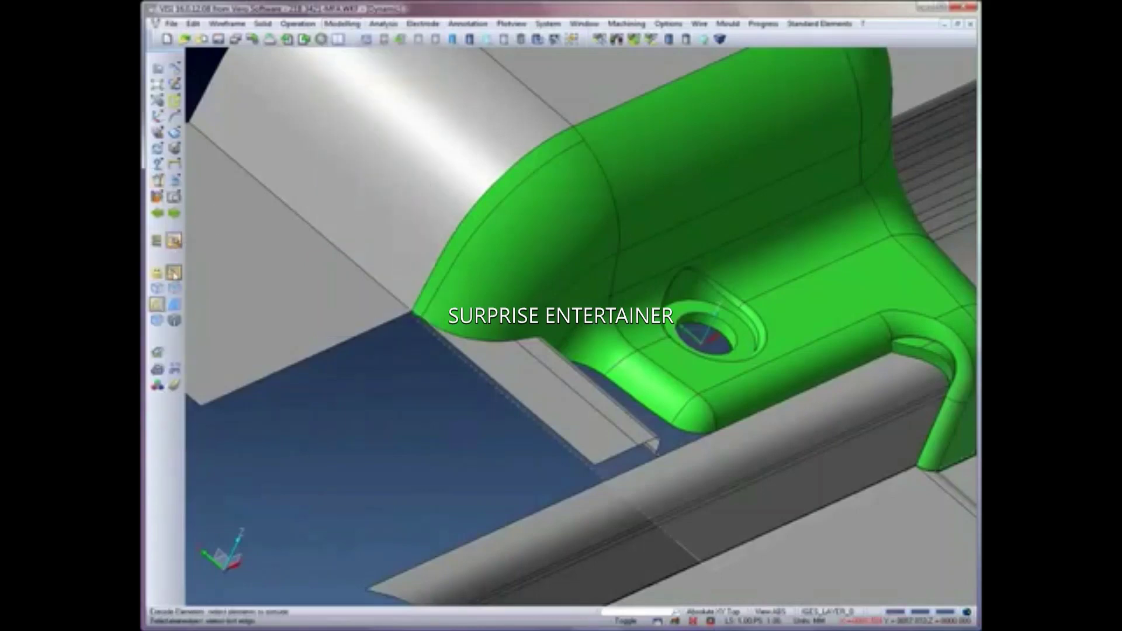
left_click(174, 273)
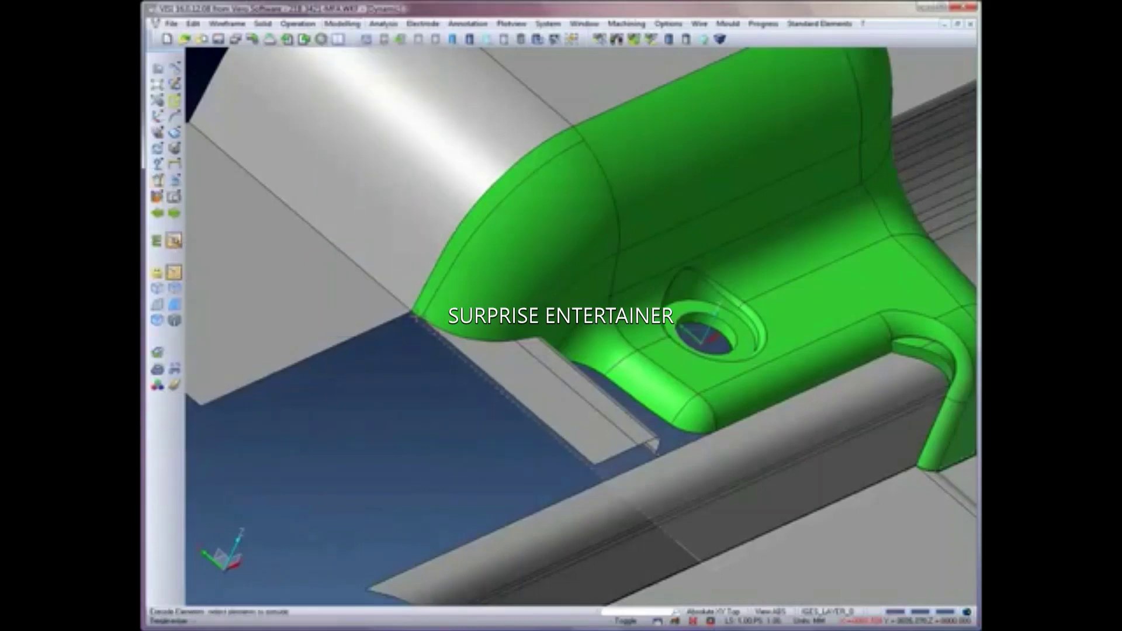
left_click(440, 347)
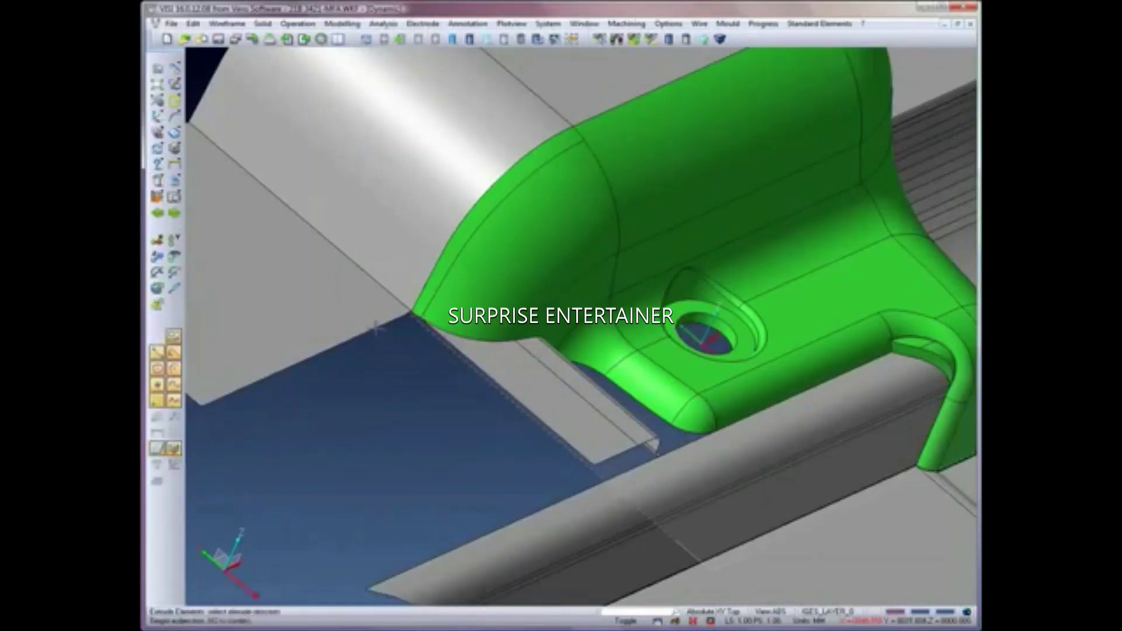
middle_click(392, 359)
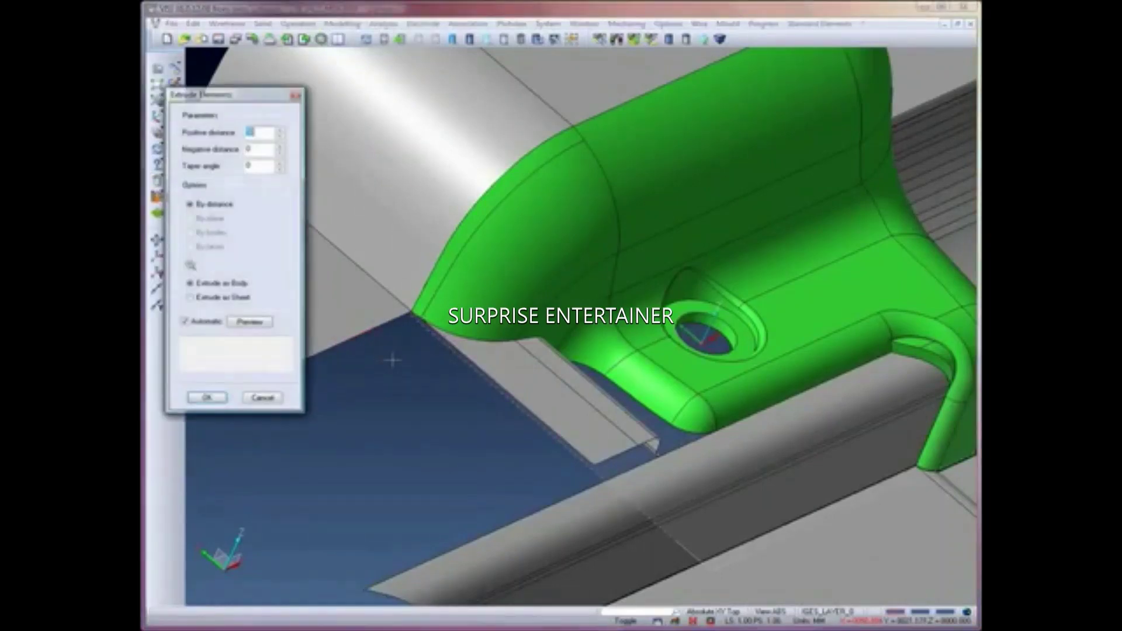
middle_click(417, 395)
mouse_move(417, 395)
middle_mouse_down()
mouse_move(426, 400)
mouse_move(408, 381)
mouse_move(385, 387)
mouse_move(543, 367)
mouse_move(529, 367)
middle_mouse_up()
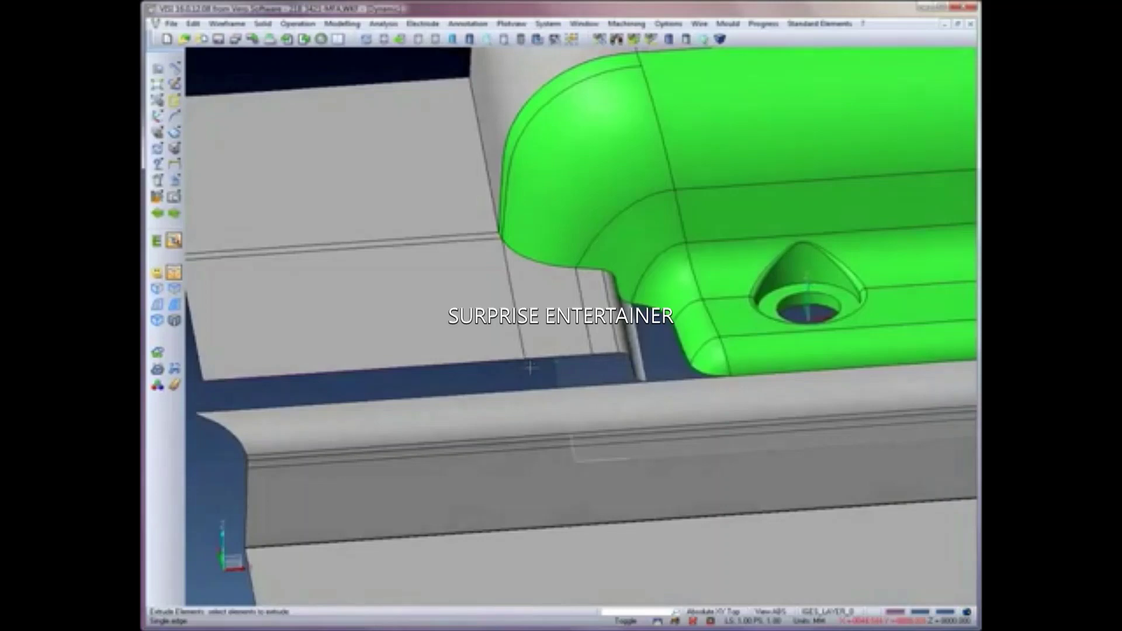
key("Escape")
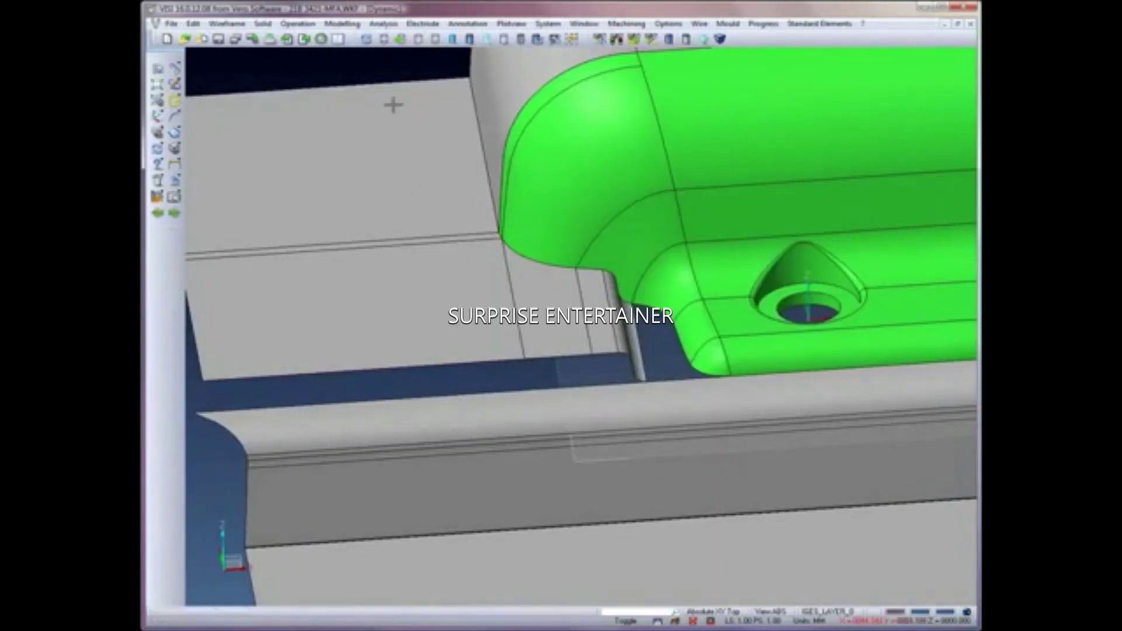
Step: Unite the lower body, small vertical body and flat plate into one body
left_click(316, 26)
left_click(314, 35)
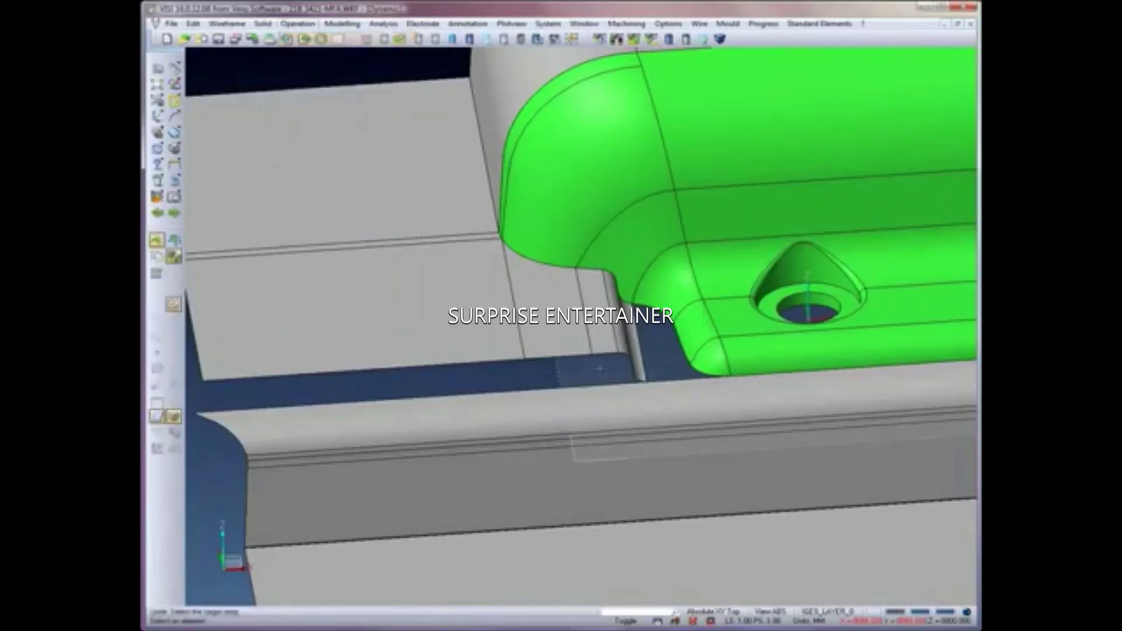
left_click(678, 403)
left_click(375, 455)
scroll(374, 454, "down", 2)
scroll(375, 454, "down", 1)
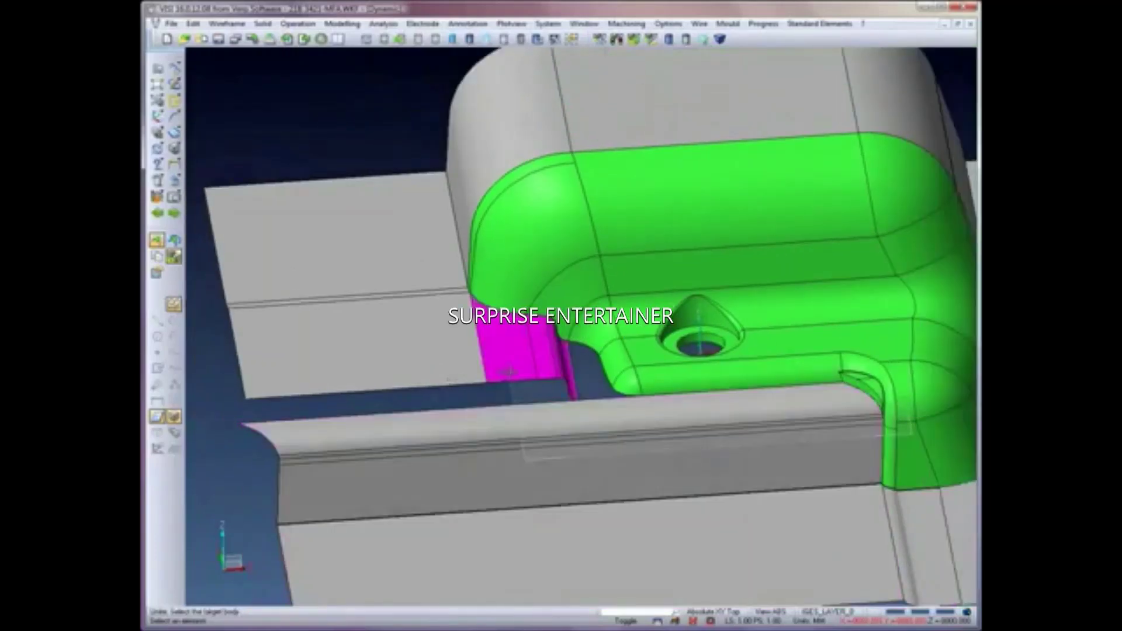
left_click(507, 372)
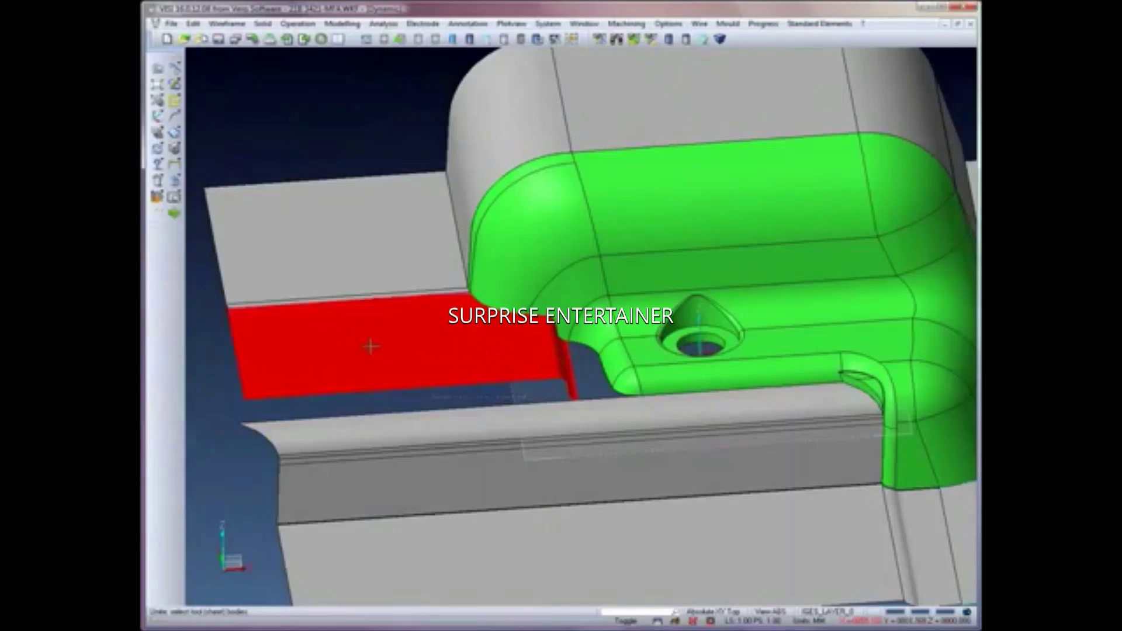
left_click(371, 347)
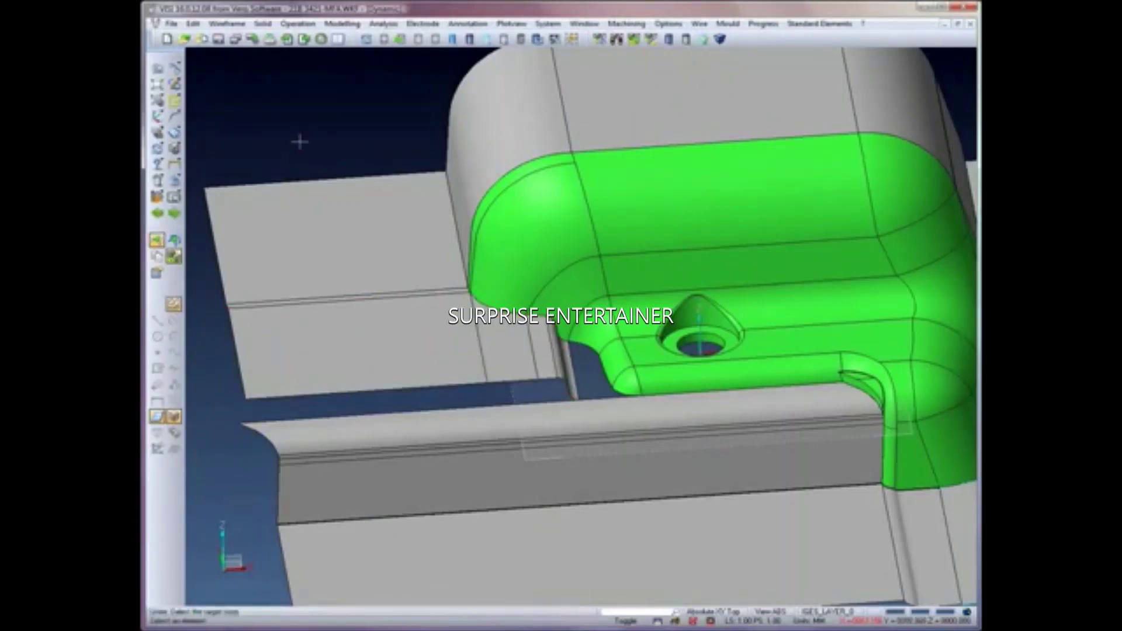
Step: Cut the lower body and upper flat sheet with cutting planes across them
left_click(338, 23)
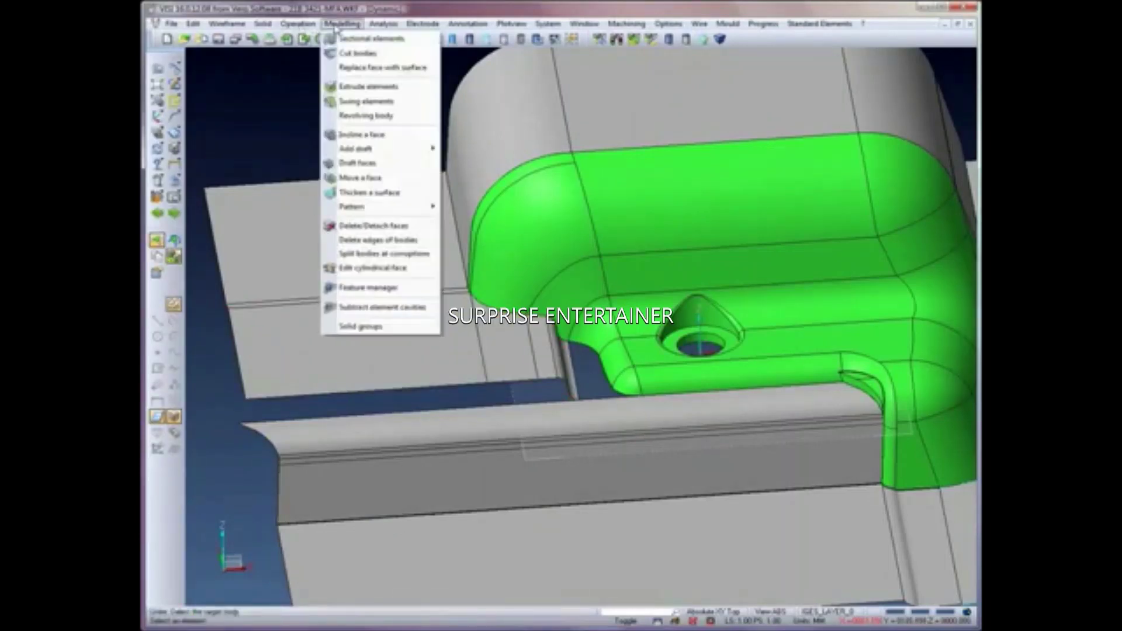
left_click(345, 53)
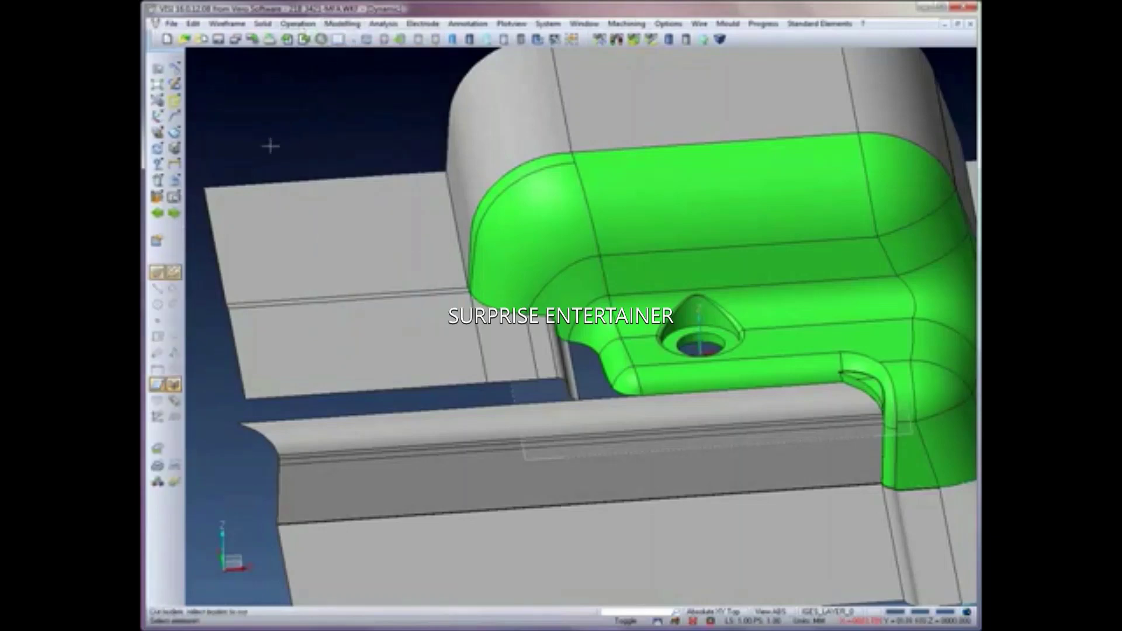
left_click(294, 433)
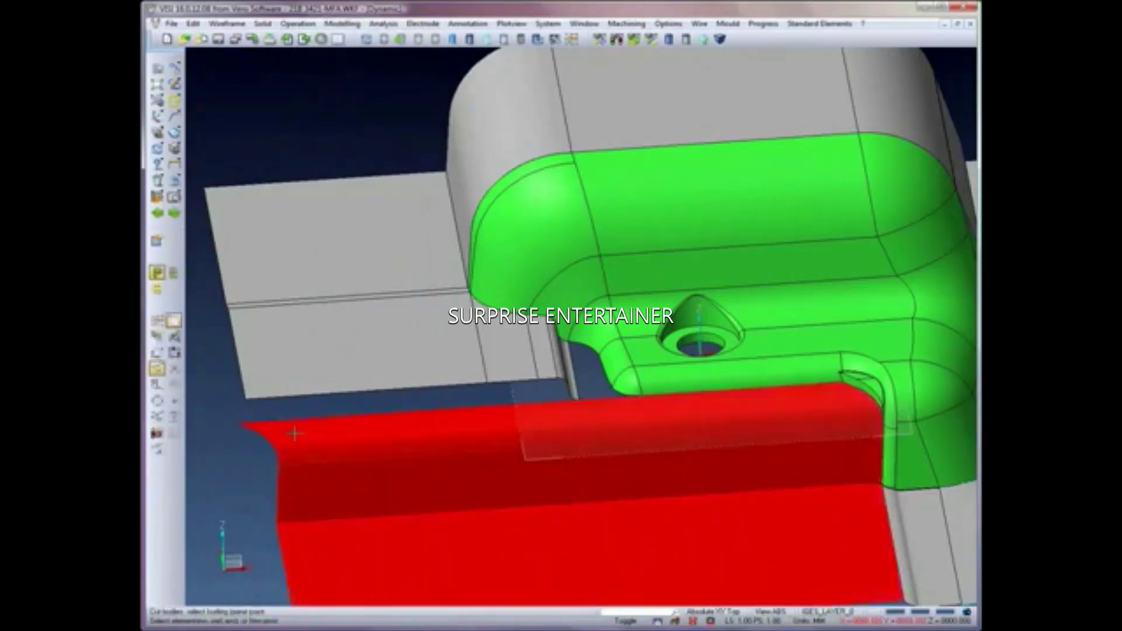
left_click(280, 467)
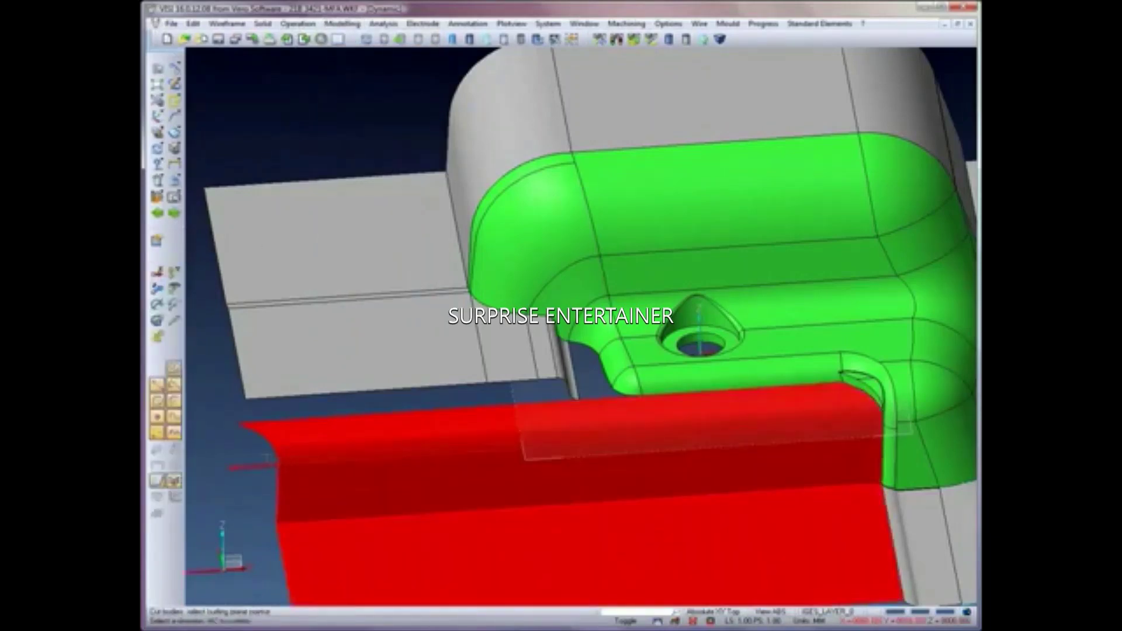
left_click(250, 436)
left_click(339, 372)
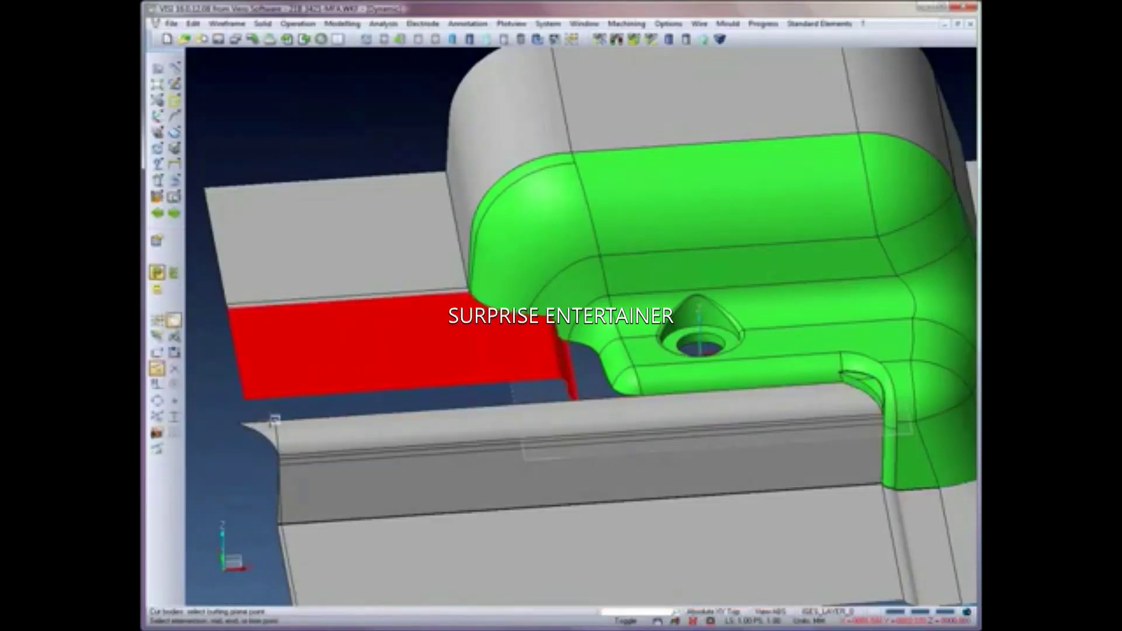
left_click(274, 420)
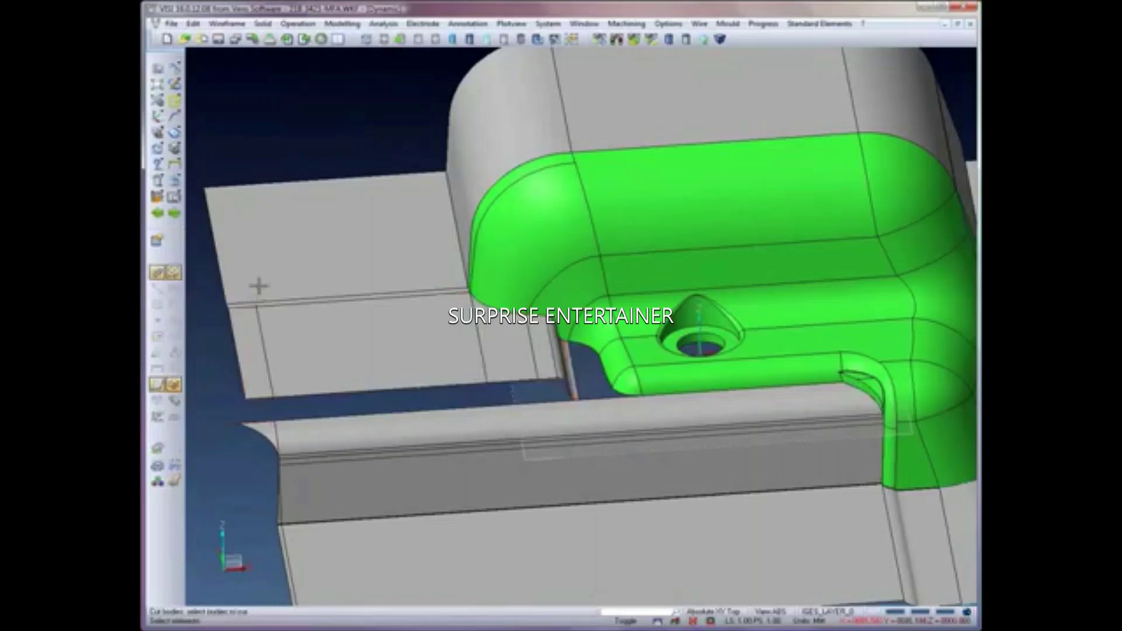
left_click(258, 286)
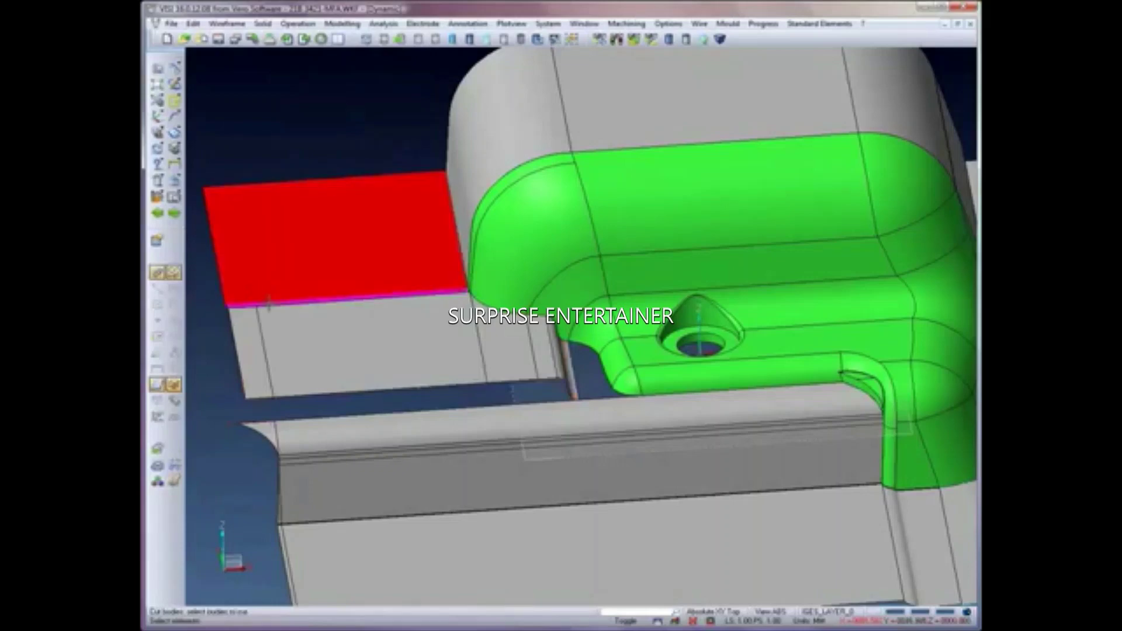
middle_click(268, 304)
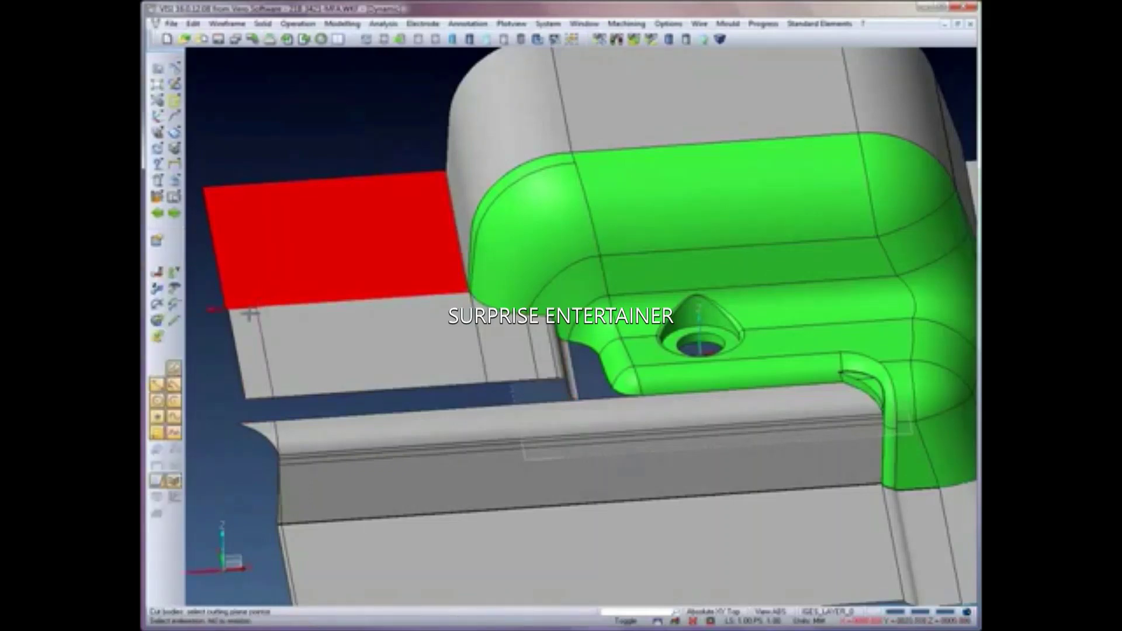
left_click(258, 305)
Step: Erase the leftover strips at the left ends of the flat sheet and lower bar
left_click(156, 180)
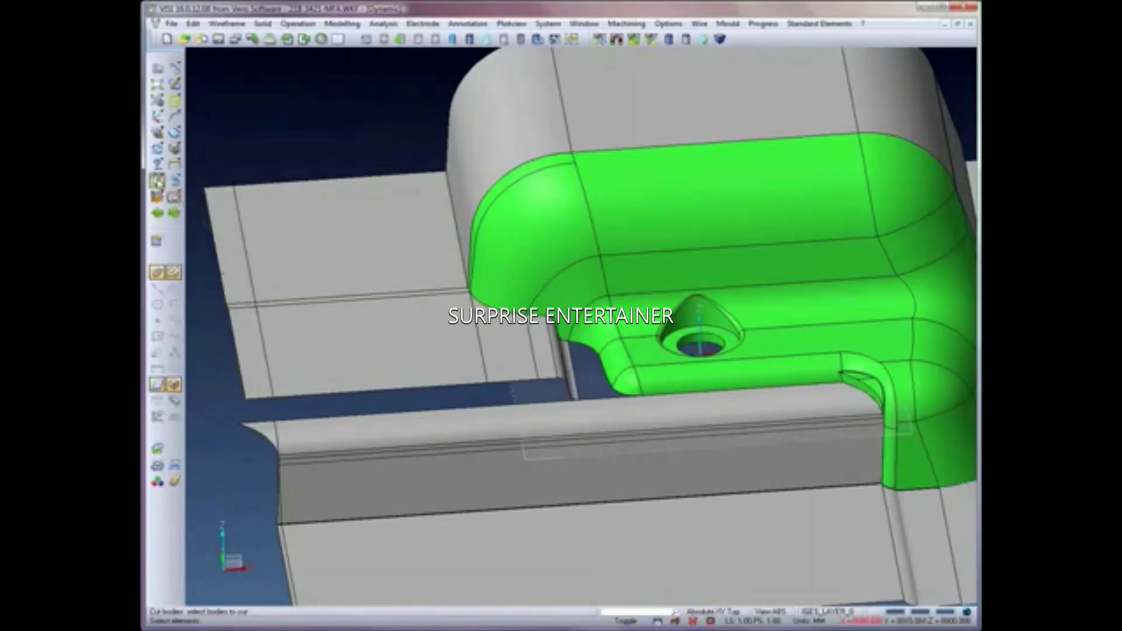
left_click(254, 334)
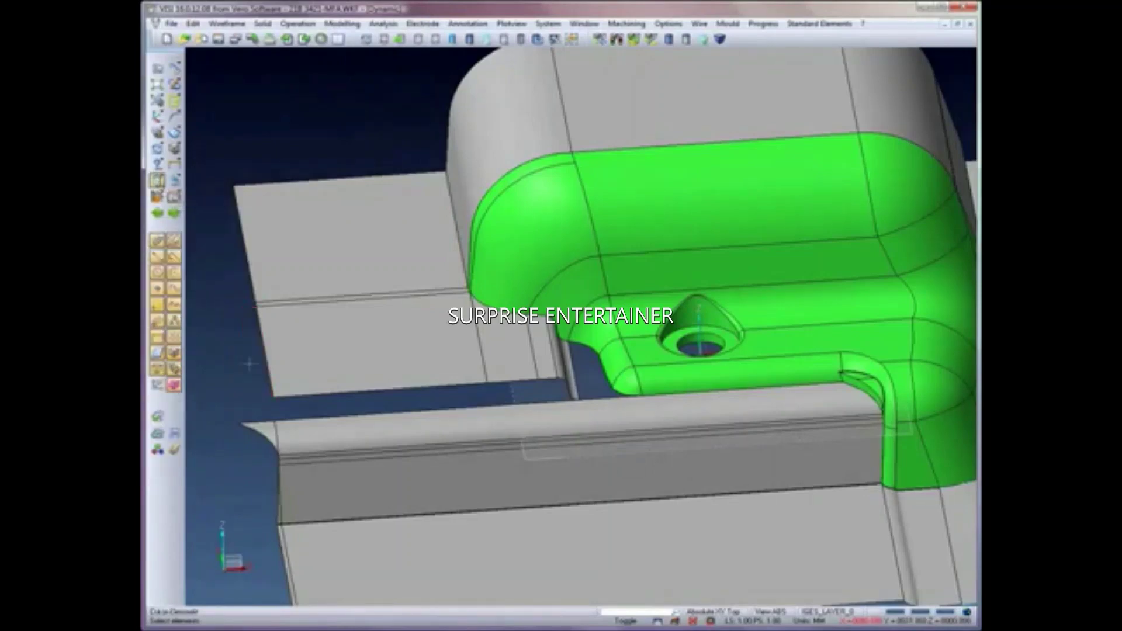
left_click(261, 431)
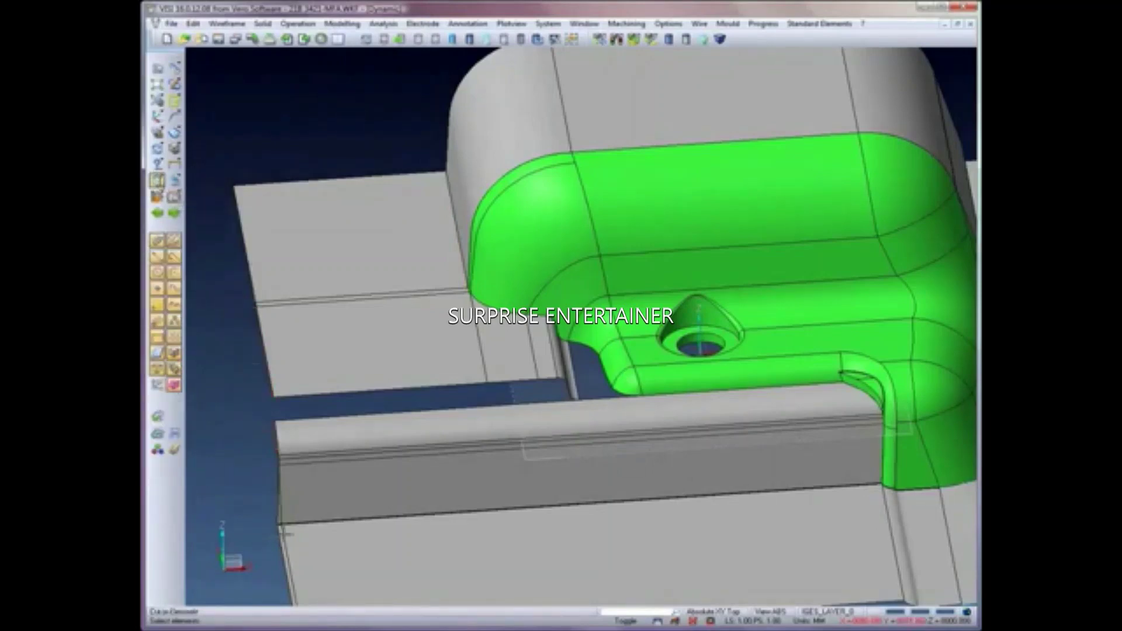
left_click(281, 531)
key("Escape")
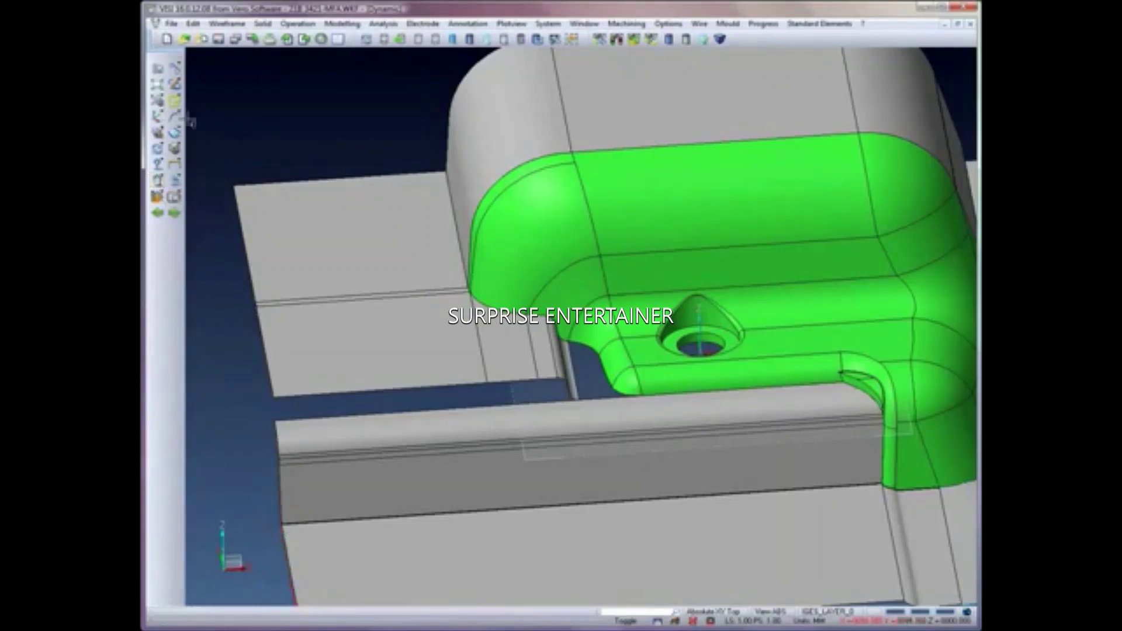
Step: Trim the lower block edge between two bounding elements with Segment Element-Element
left_click(175, 69)
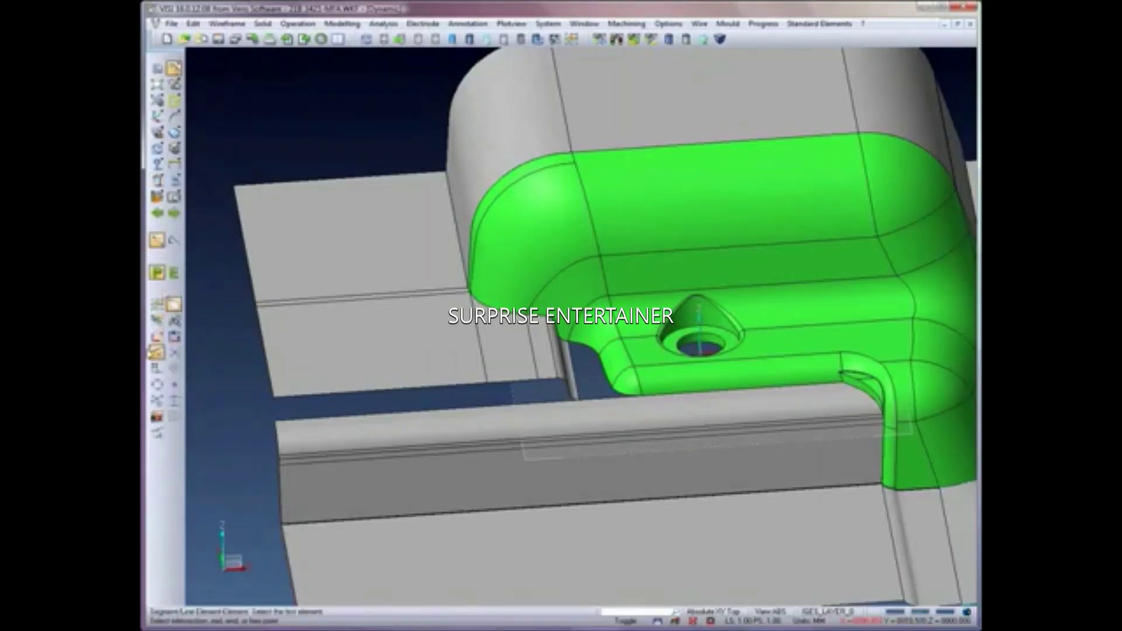
left_click(267, 423)
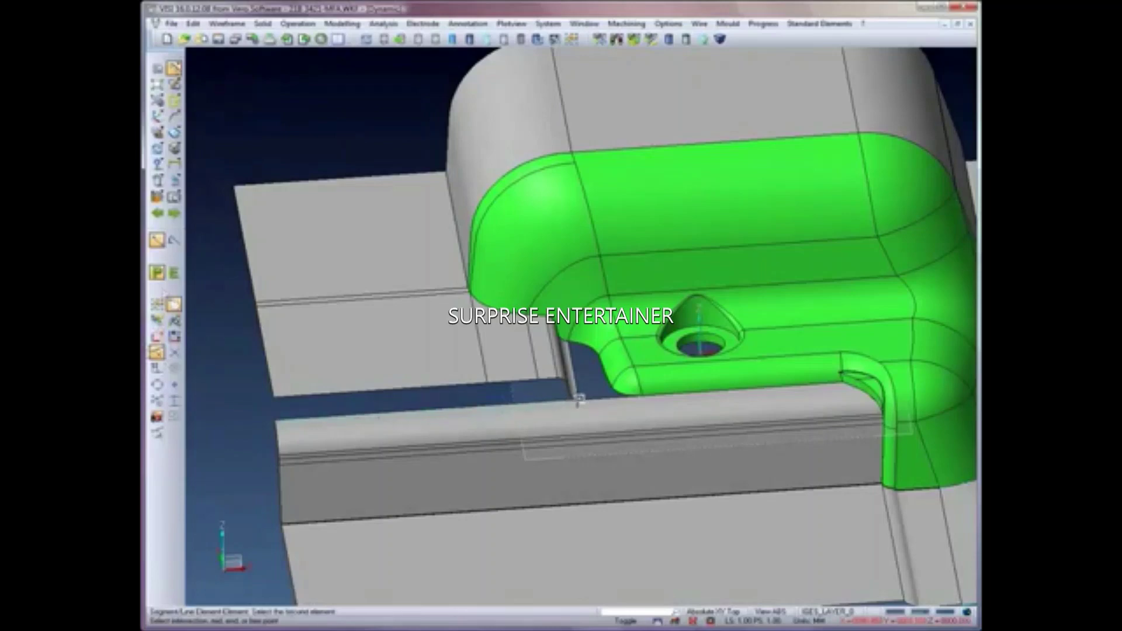
left_click(578, 400)
left_click(524, 407)
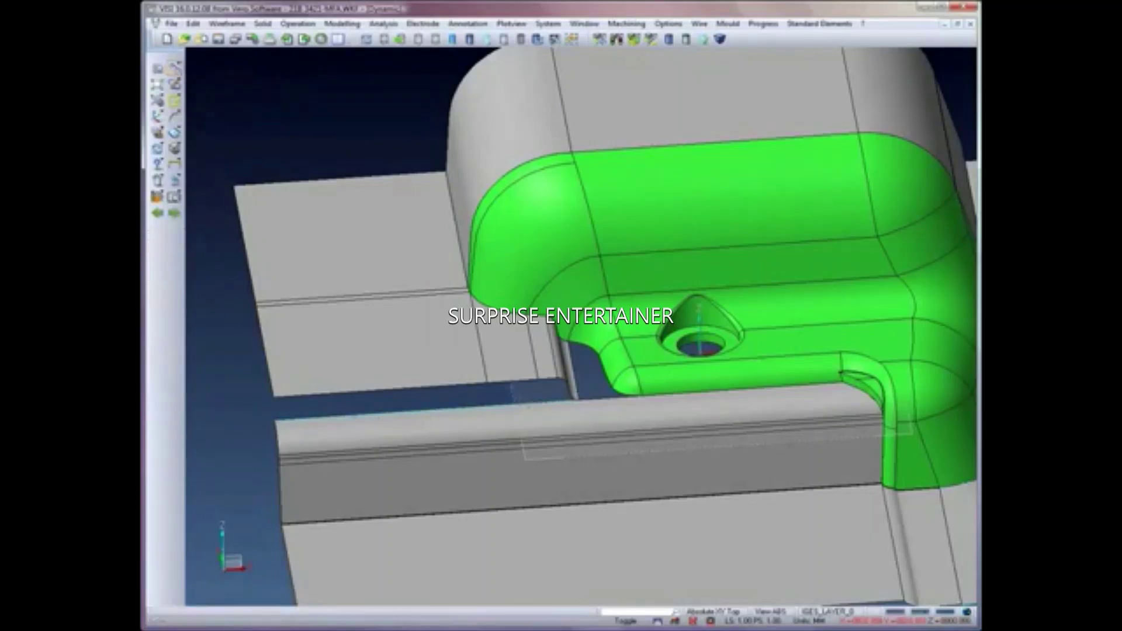
left_click(342, 24)
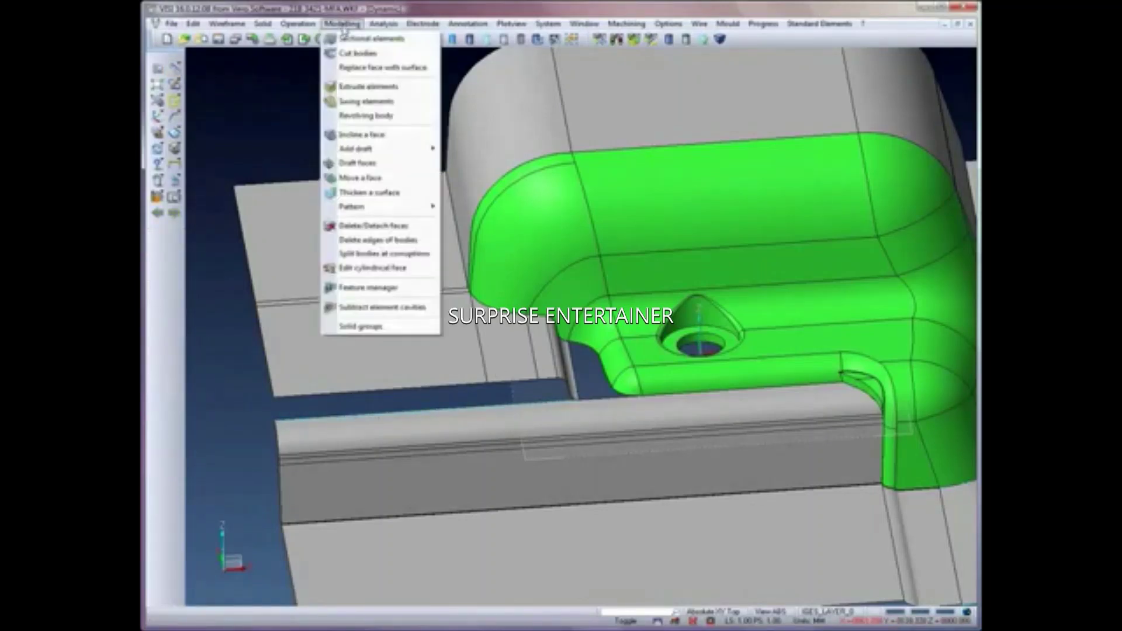
Step: Extrude the lower block's edge a positive distance of 5 into a thin wall beside the housing
left_click(353, 87)
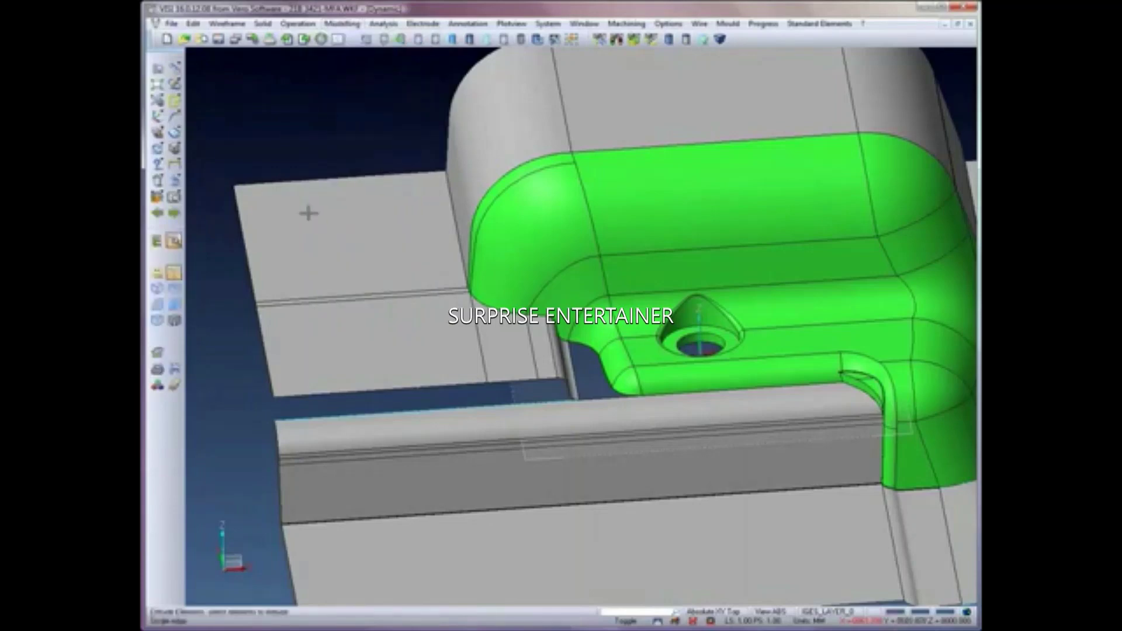
left_click(157, 242)
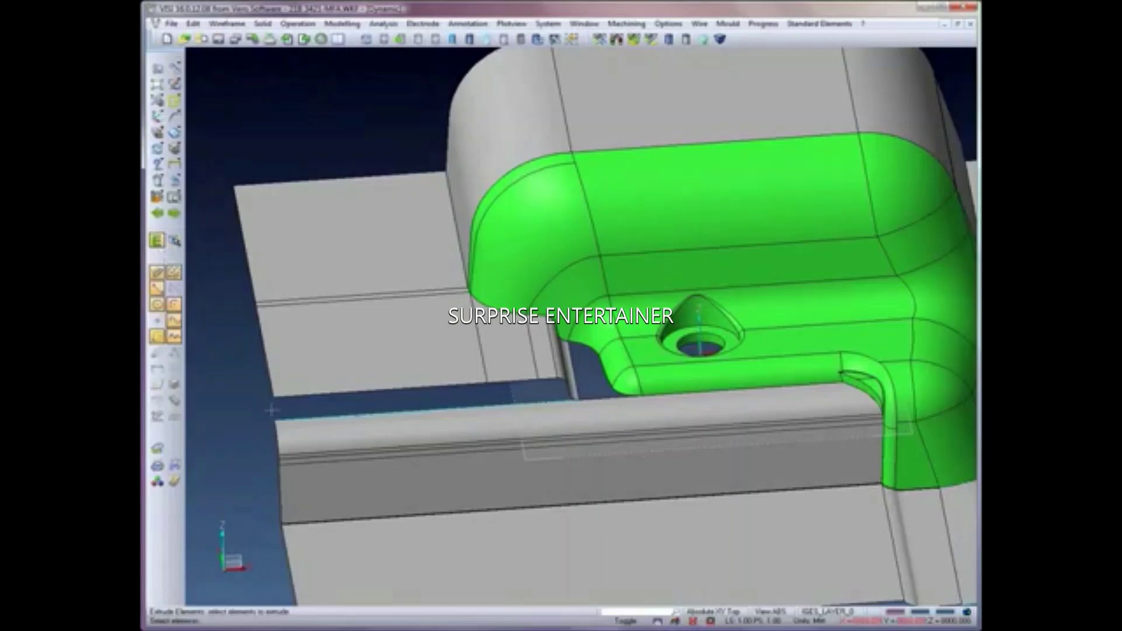
left_click(292, 419)
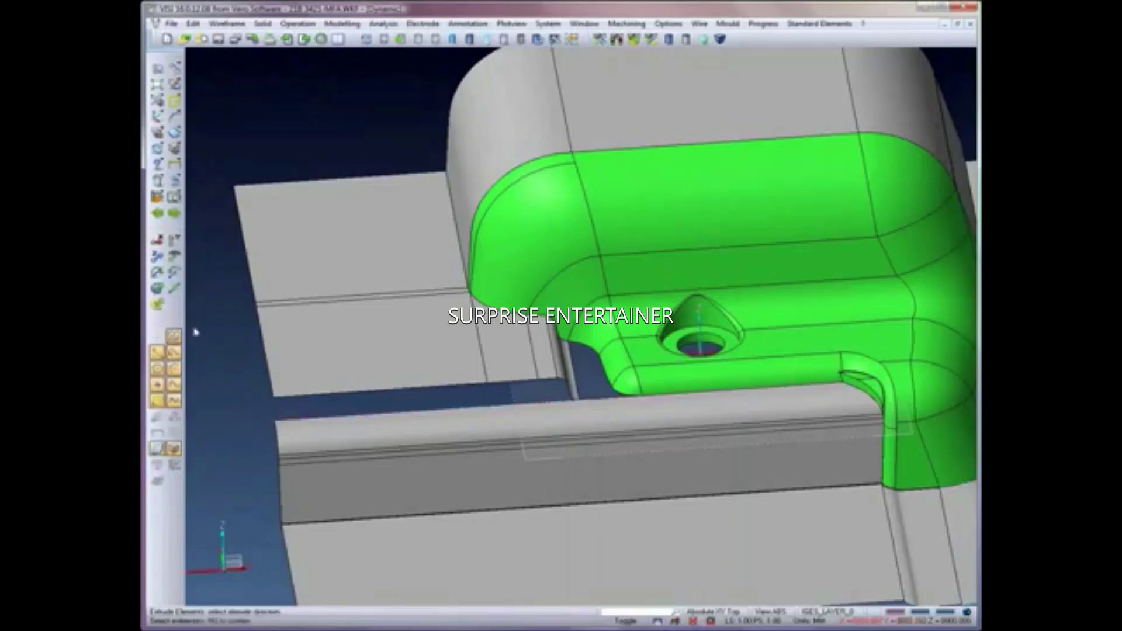
left_click(157, 255)
right_click(245, 408)
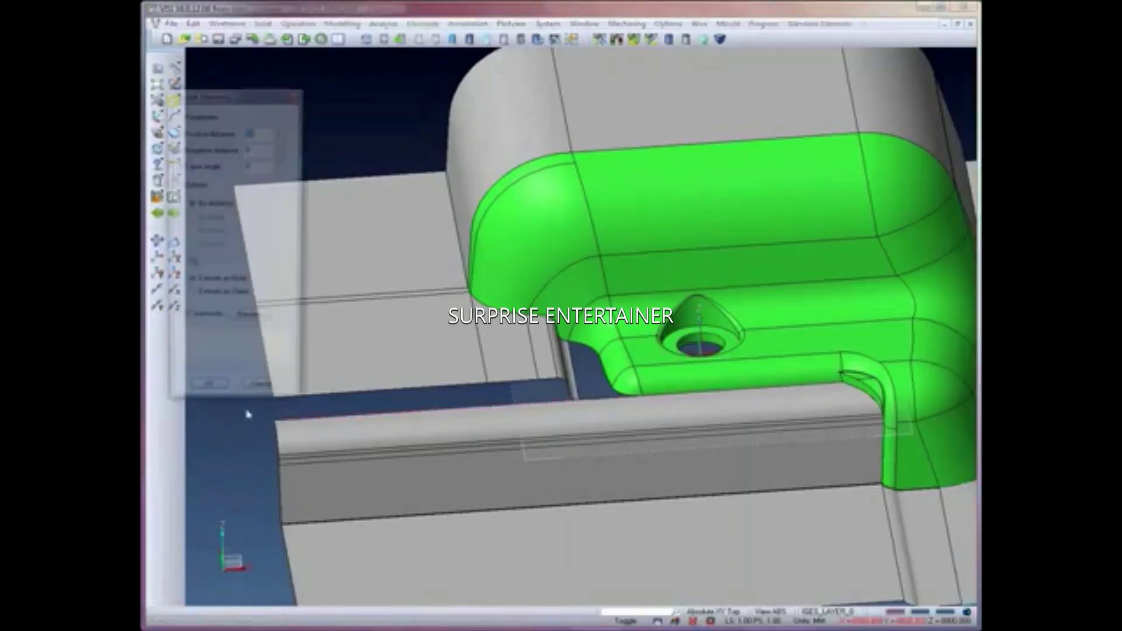
type("5")
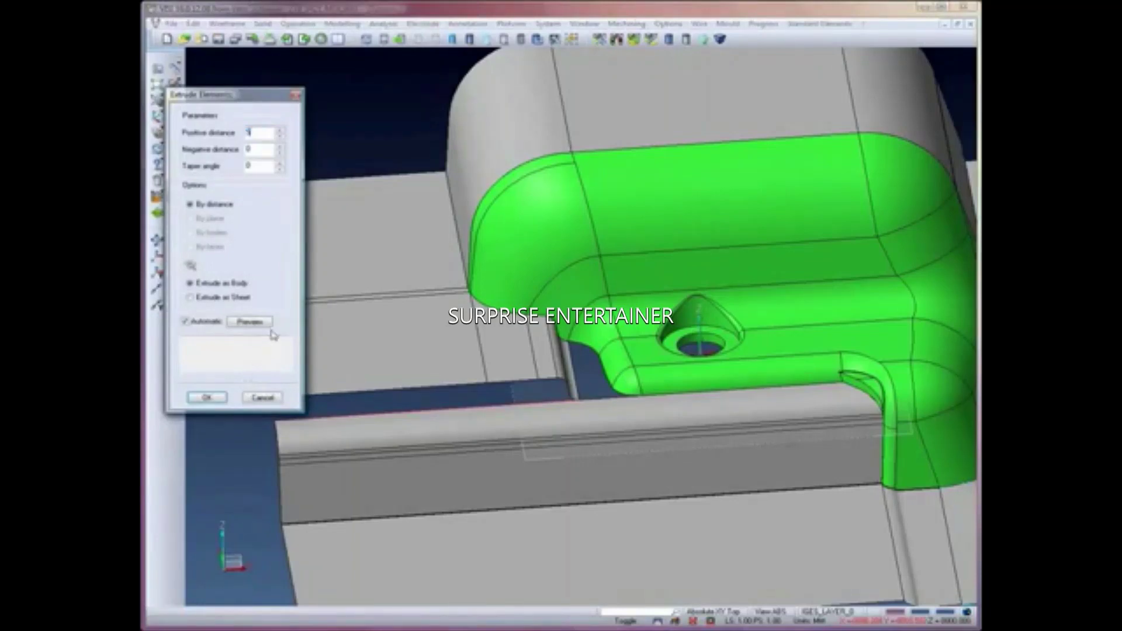
left_click(266, 323)
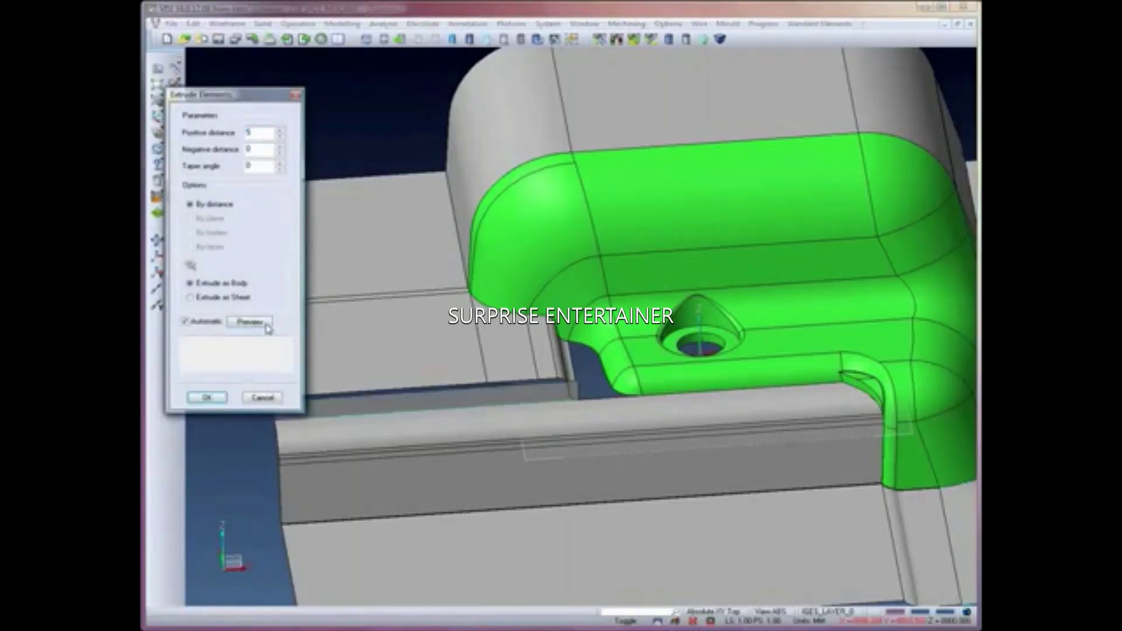
left_click(281, 132)
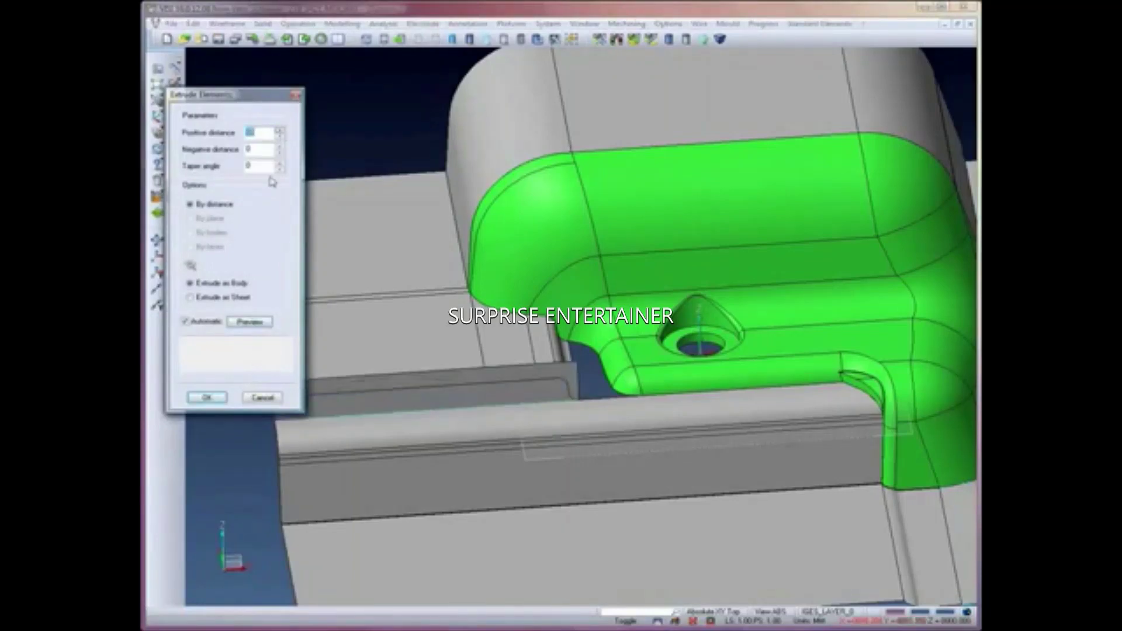
left_click(205, 398)
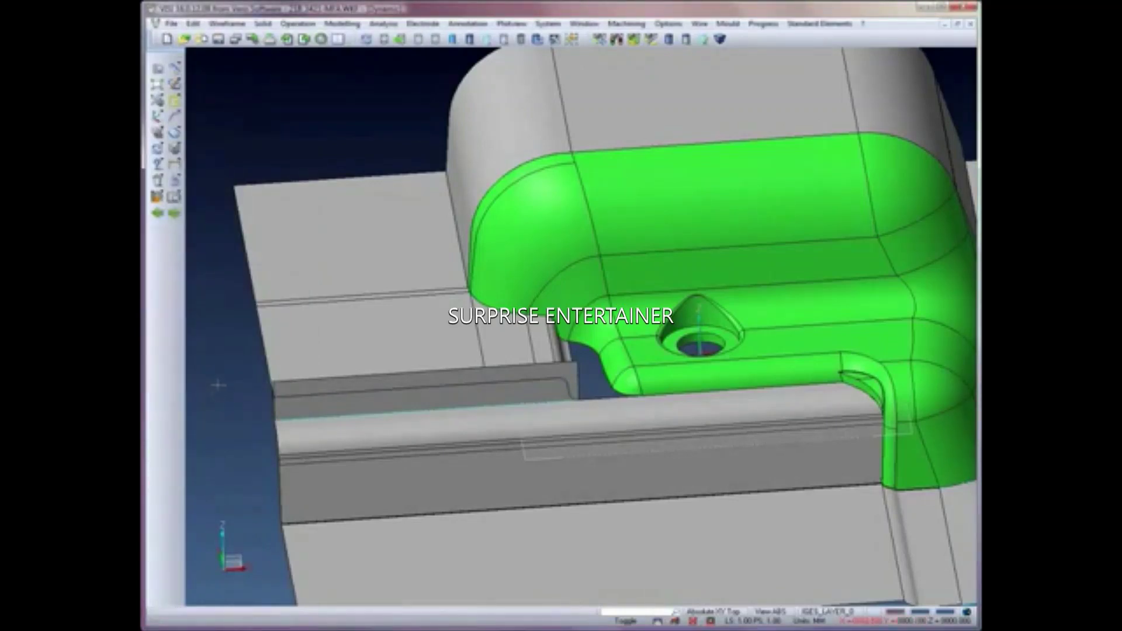
left_click(263, 24)
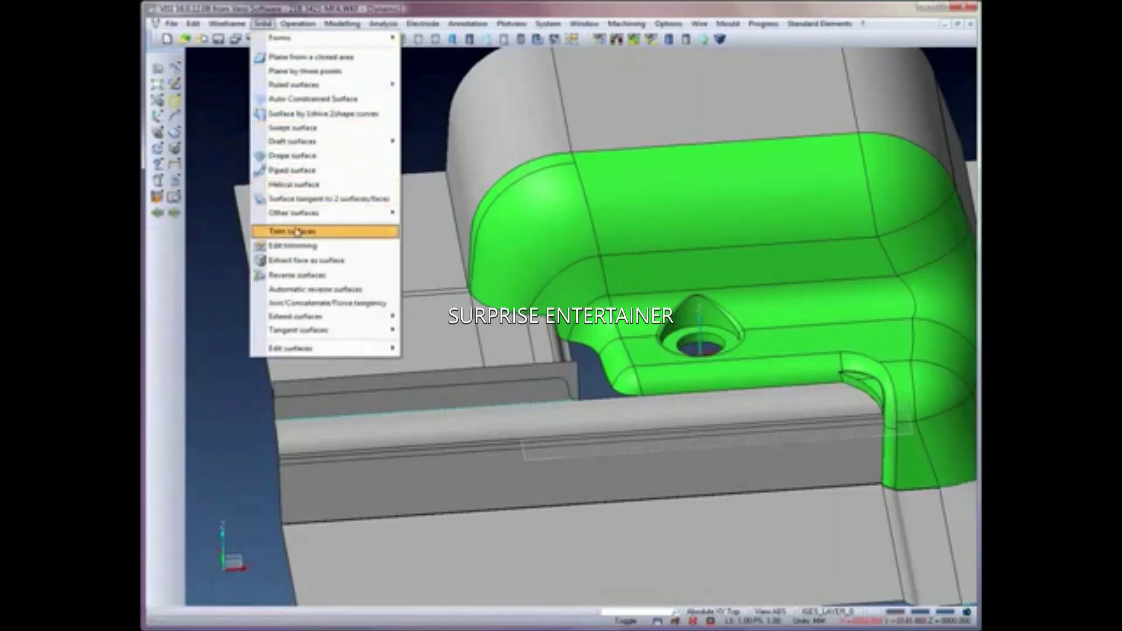
Step: Trim the sheet body against the new red 5 mm wall, keeping the lower portion
mouse_move(291, 231)
left_click(459, 233)
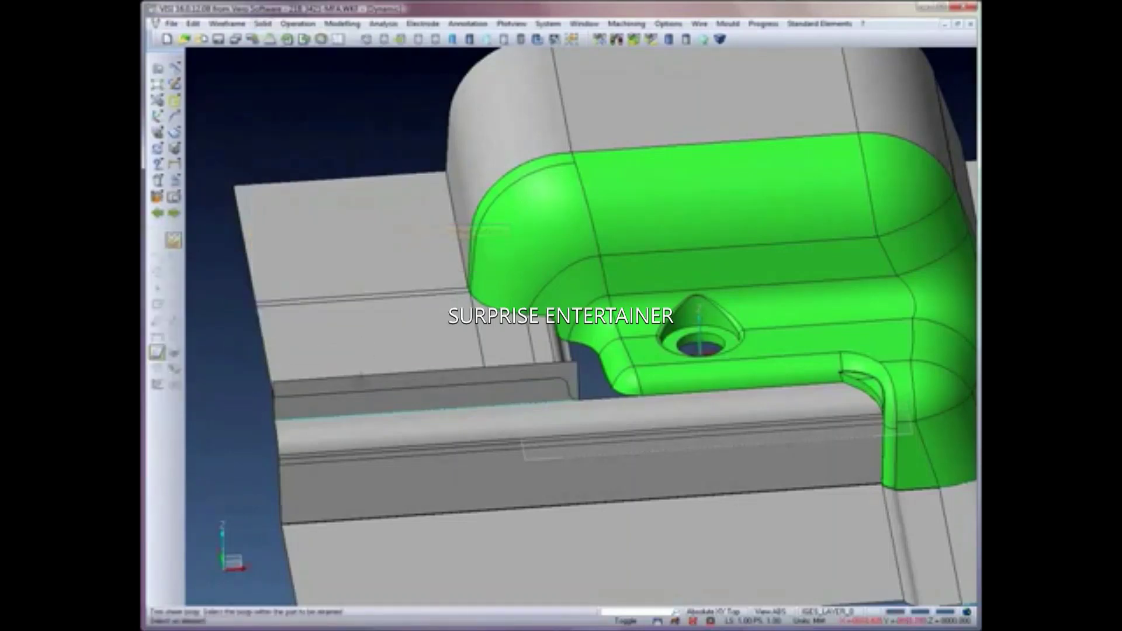
left_click(360, 404)
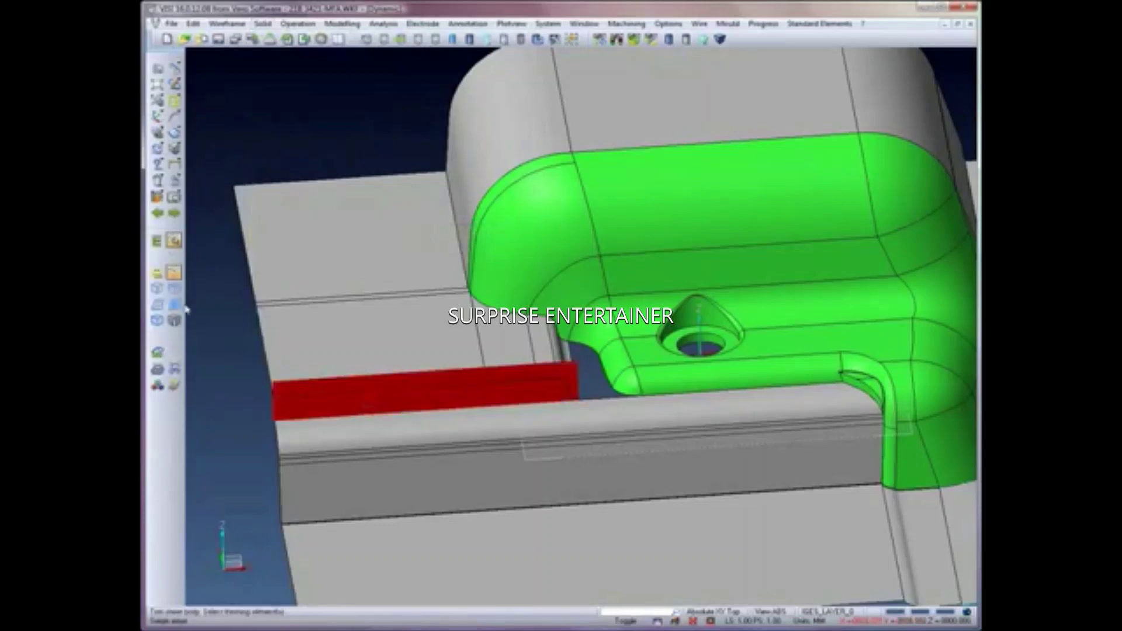
left_click(166, 305)
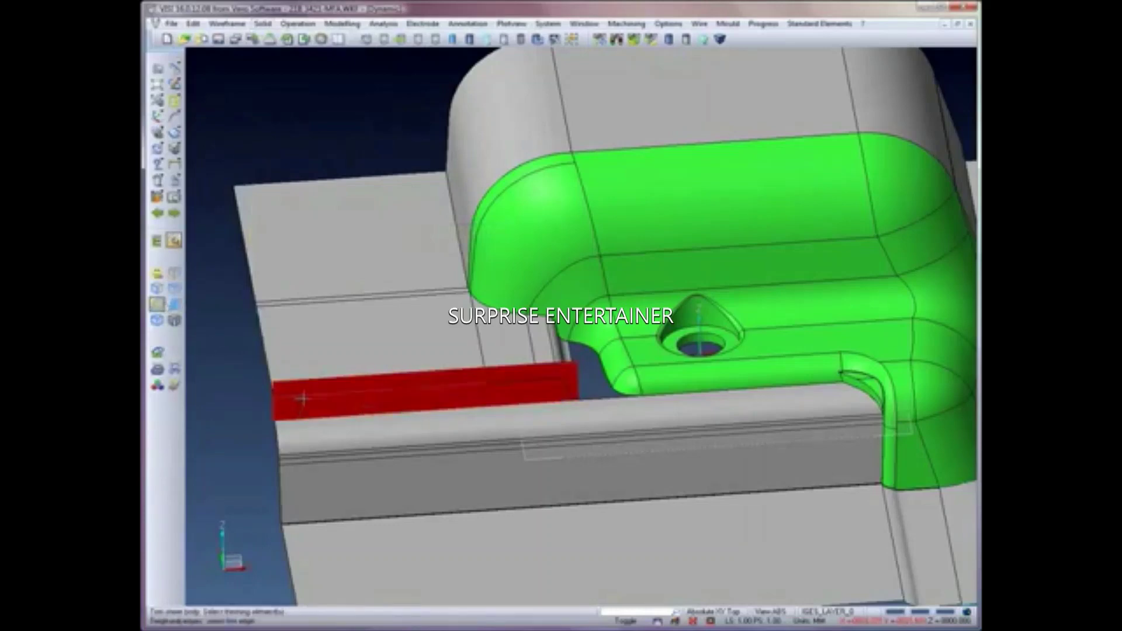
left_click(576, 402)
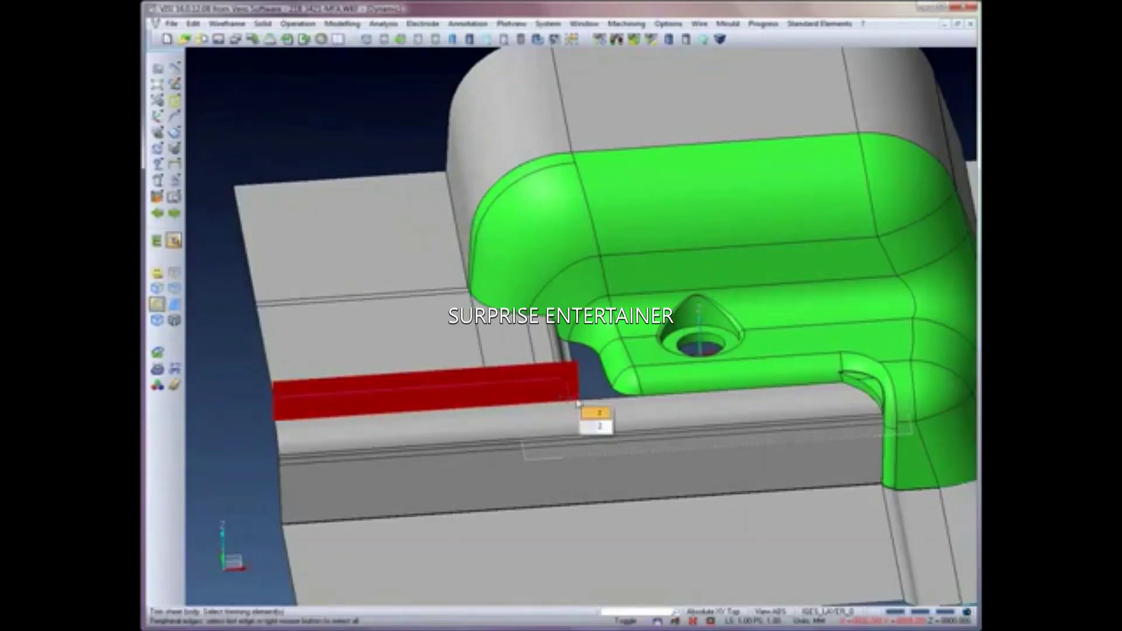
left_click(595, 415)
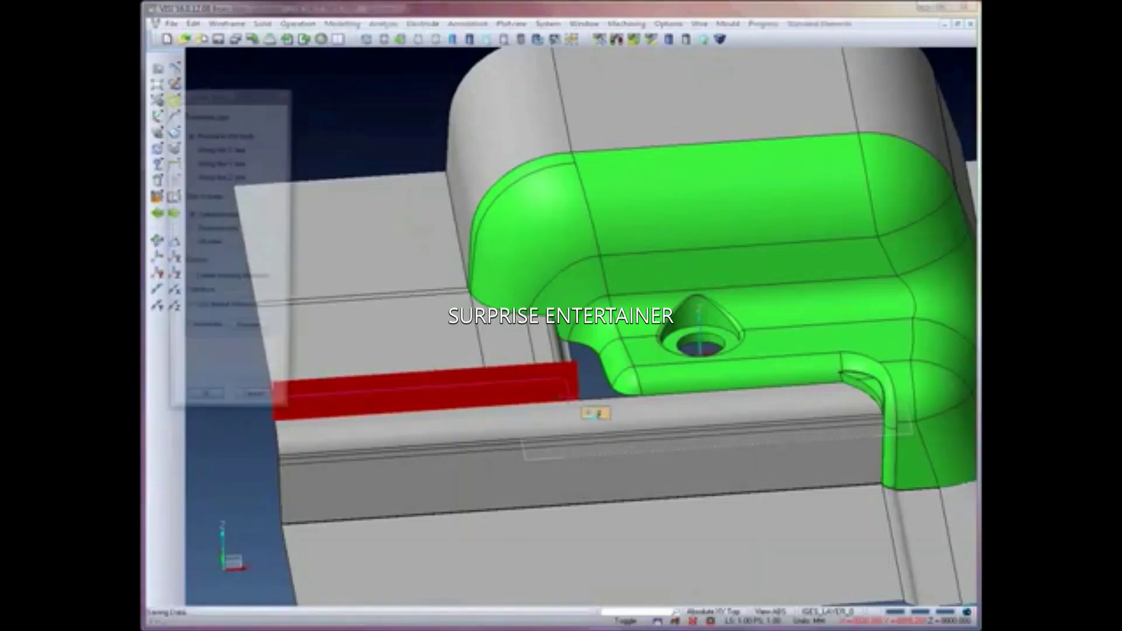
key("Return")
left_click(549, 421)
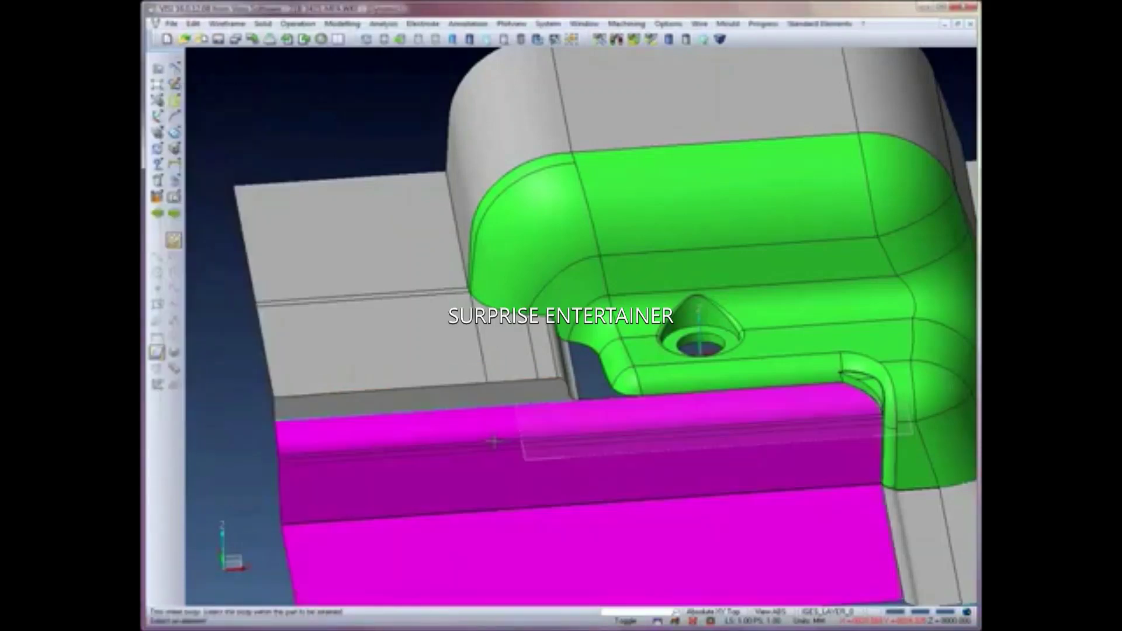
mouse_move(501, 433)
middle_mouse_down()
mouse_move(513, 280)
mouse_move(561, 237)
middle_mouse_up()
Step: End the trim and extract the part's edge curves around the gap
scroll(578, 292, "up", 2)
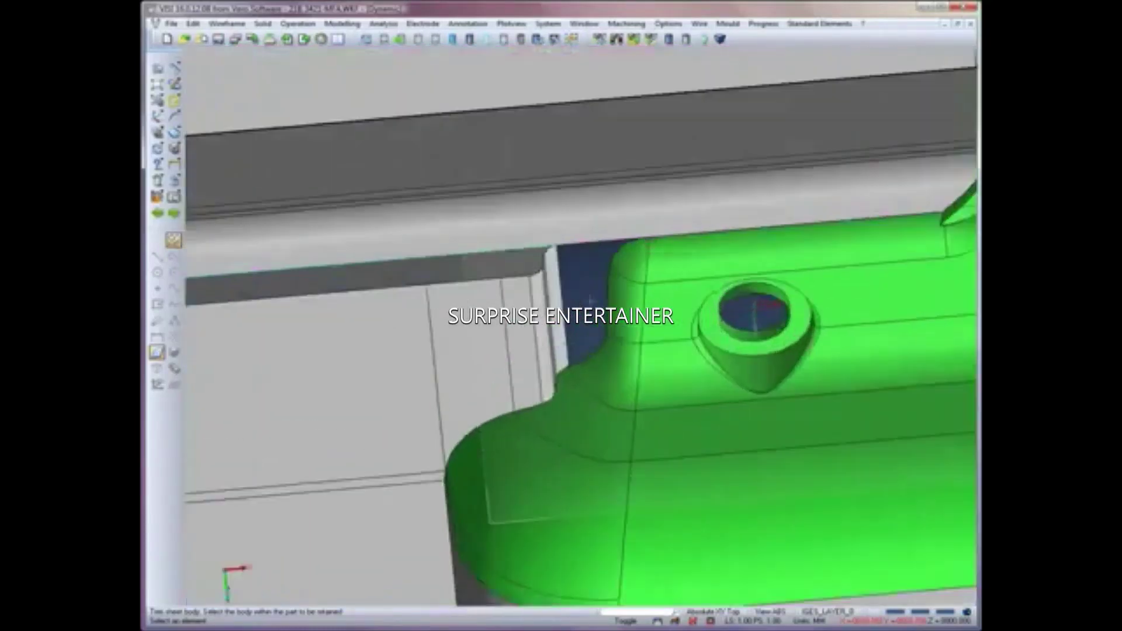
scroll(584, 304, "up", 2)
scroll(588, 307, "up", 2)
key("Escape")
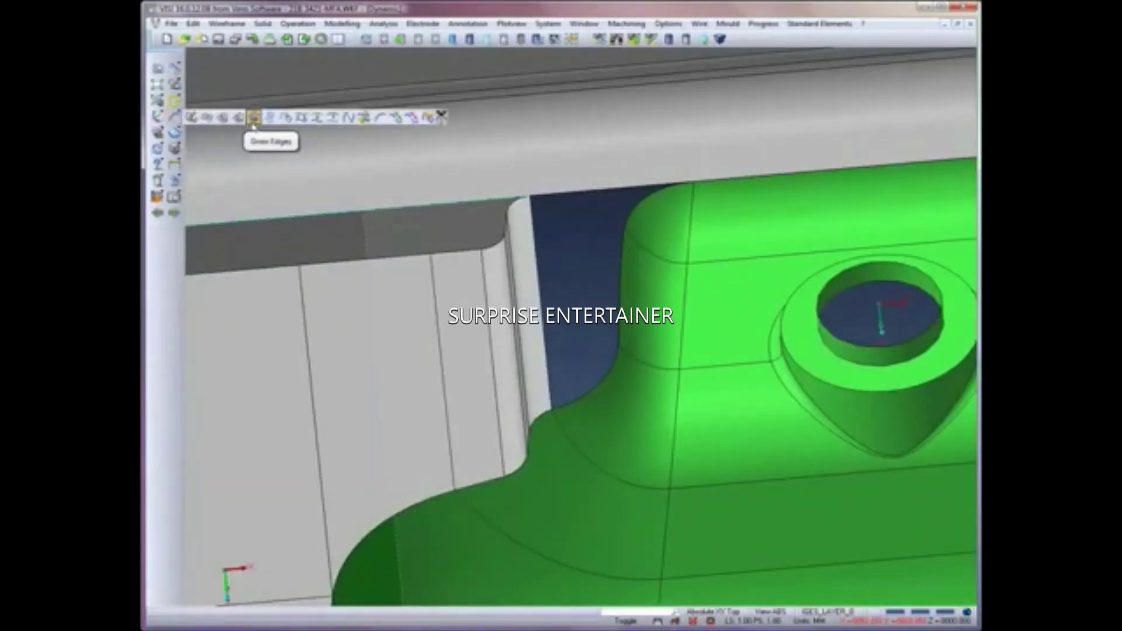
left_click(254, 118)
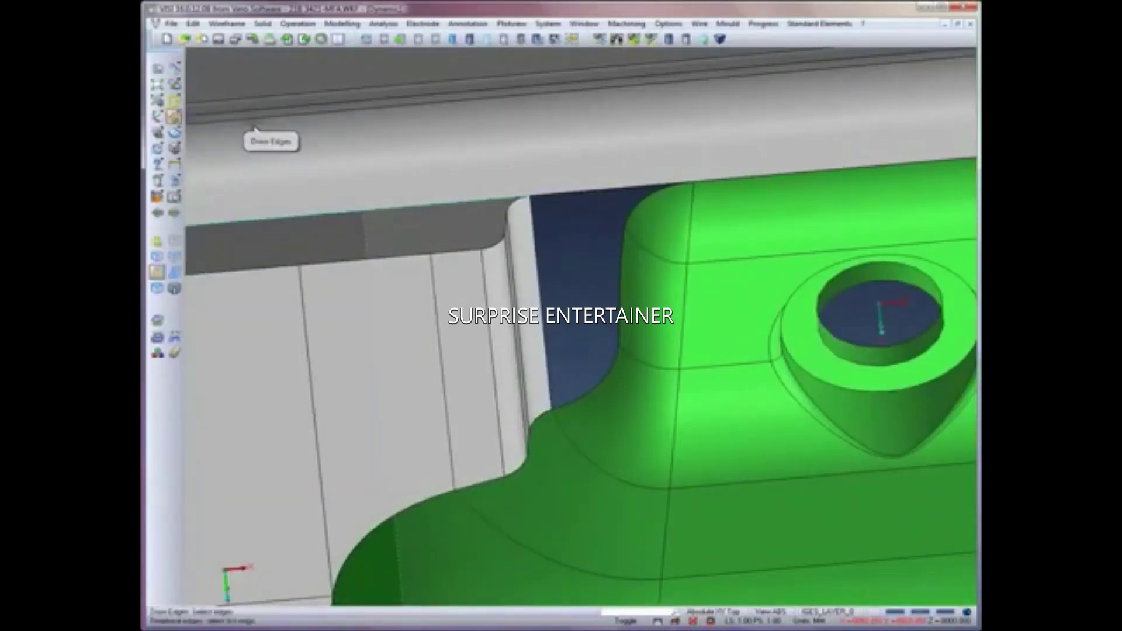
left_click(174, 245)
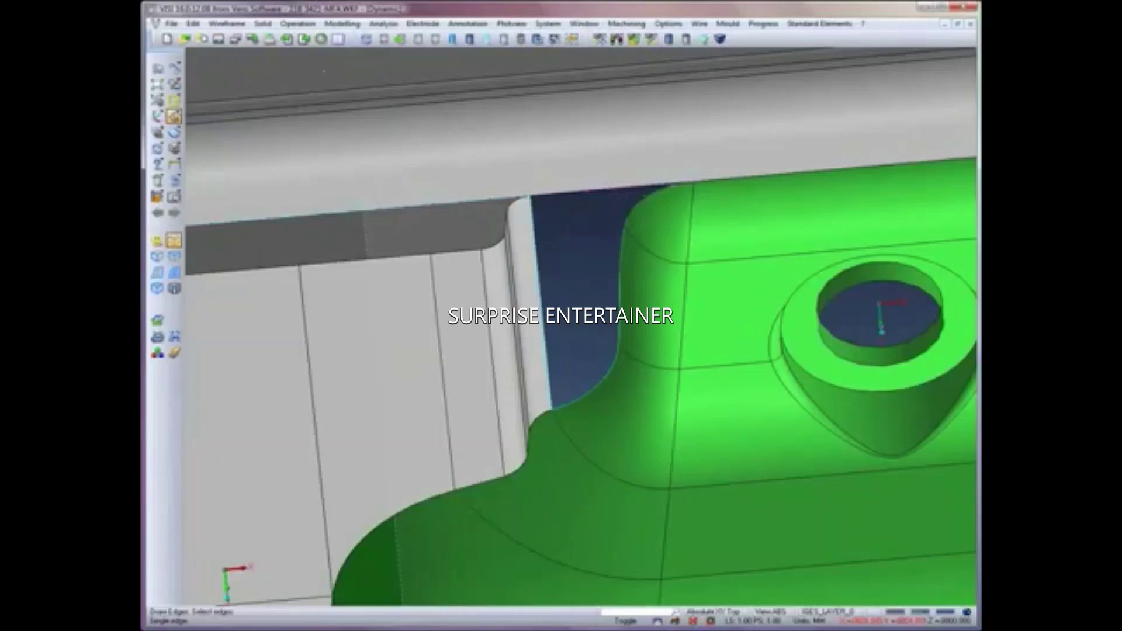
Step: Draw a line along the grey block's top edge to bound the gap
left_click(174, 68)
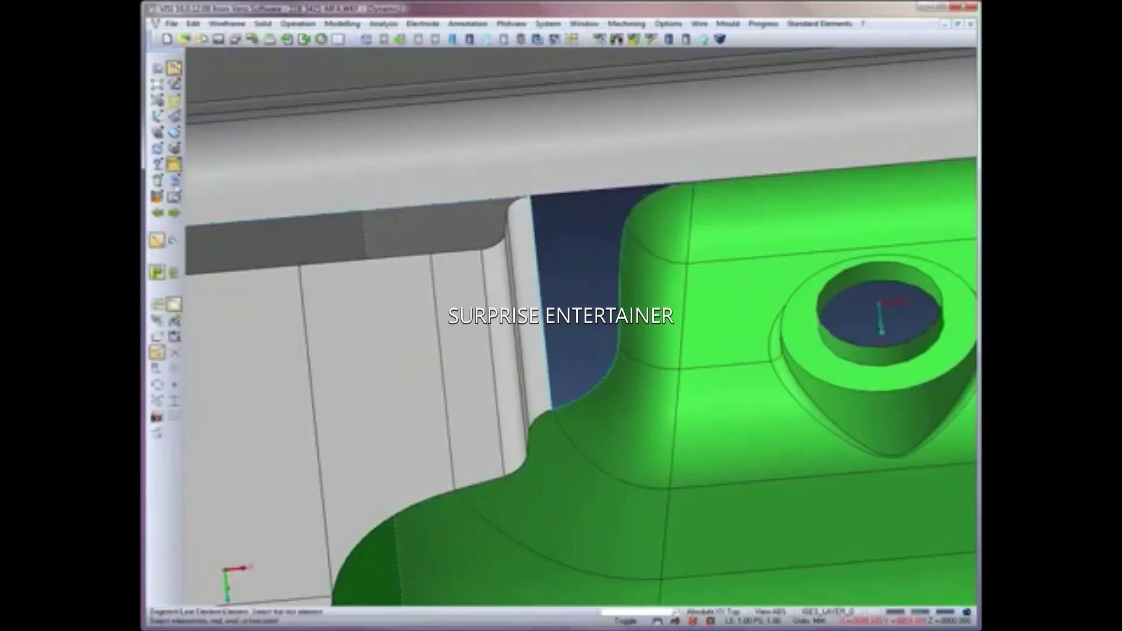
left_click(529, 198)
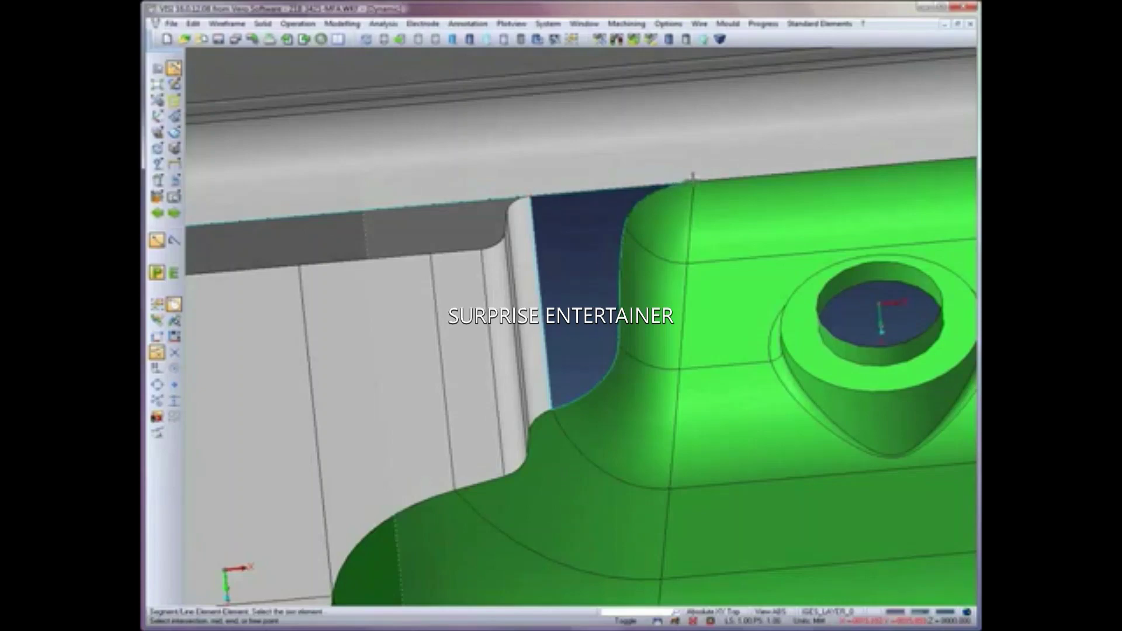
left_click(692, 179)
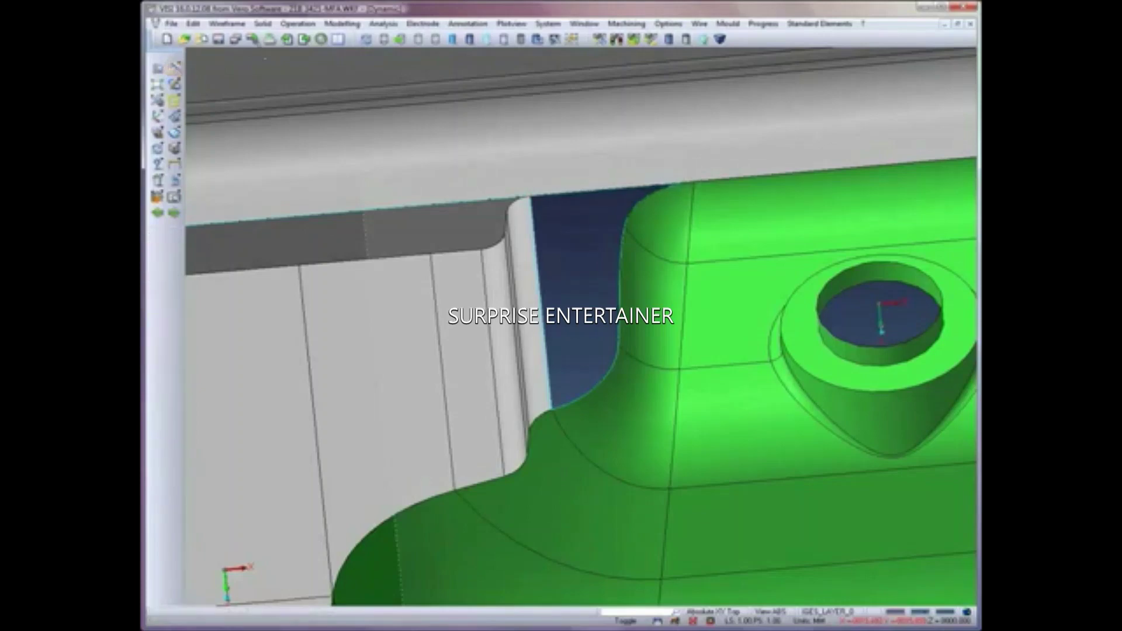
left_click(263, 24)
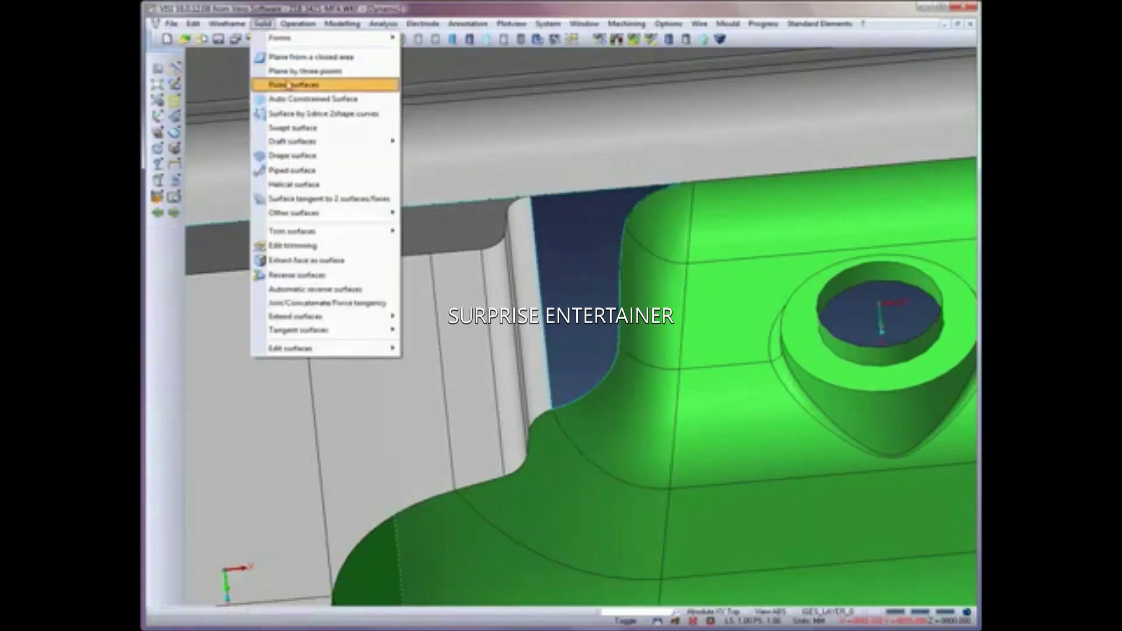
Step: Create a patch surface from the window-selected boundary curves closing the gap beside the housing
left_click(310, 99)
mouse_move(447, 129)
left_mouse_down()
mouse_move(630, 283)
mouse_move(714, 446)
left_mouse_up()
middle_click(654, 405)
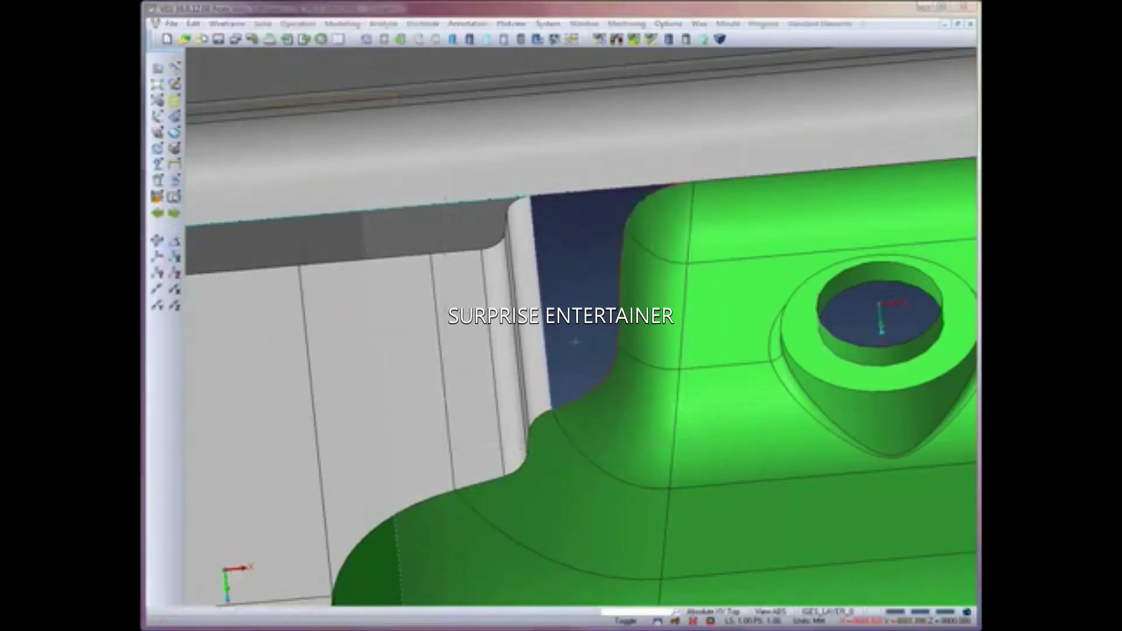
left_click(251, 276)
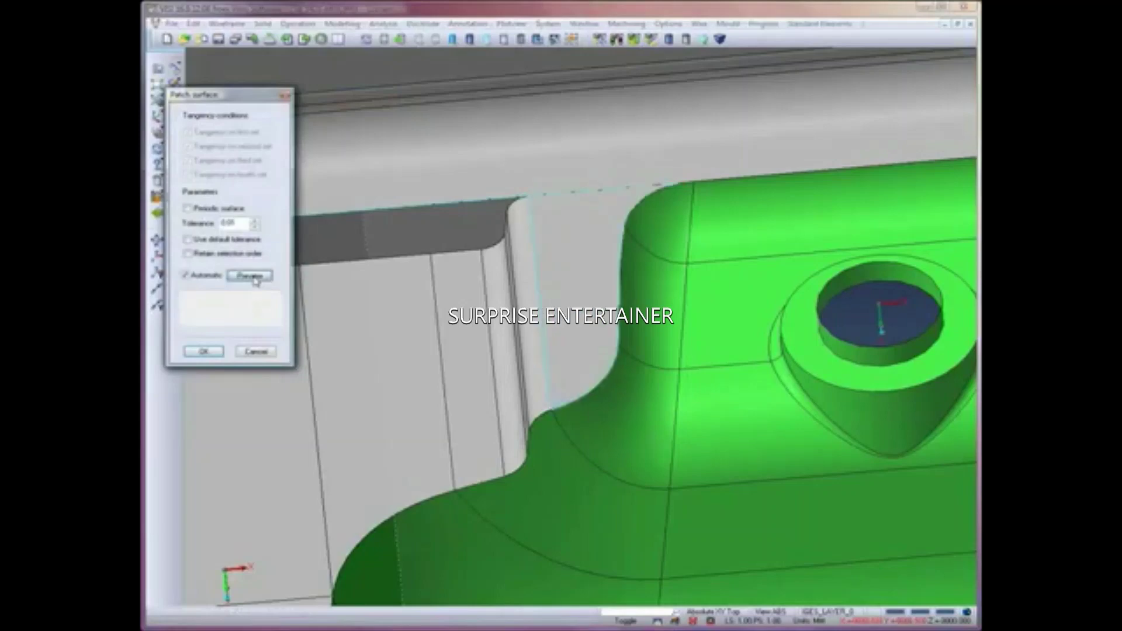
left_click(215, 351)
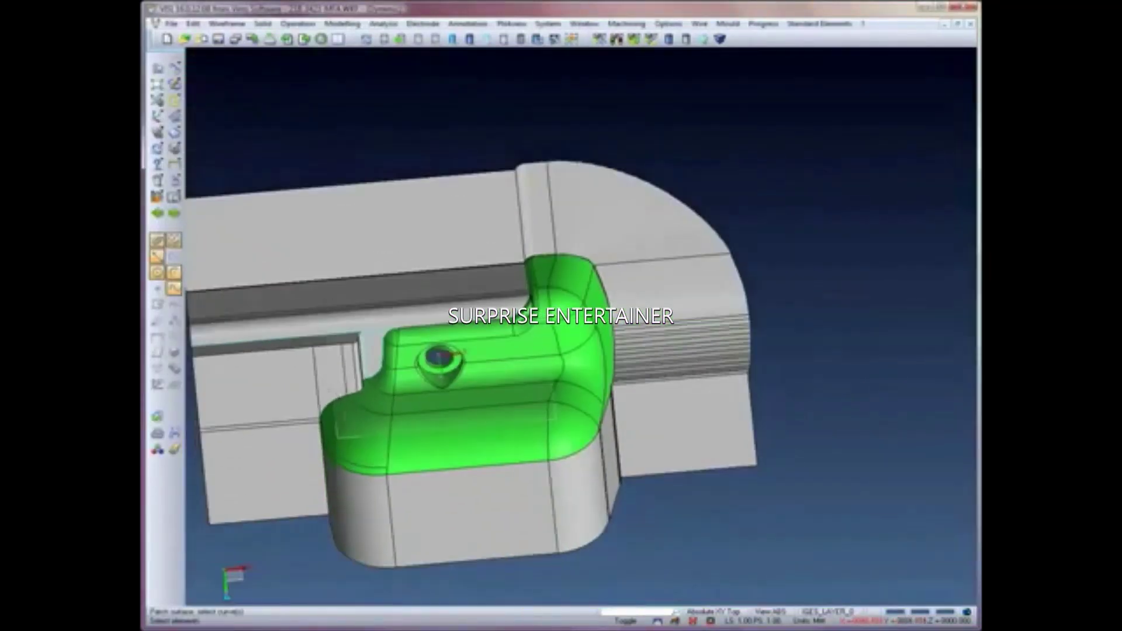
mouse_move(444, 351)
middle_mouse_down()
mouse_move(317, 212)
mouse_move(331, 227)
middle_mouse_up()
middle_click_drag(327, 338, 373, 224, "shift")
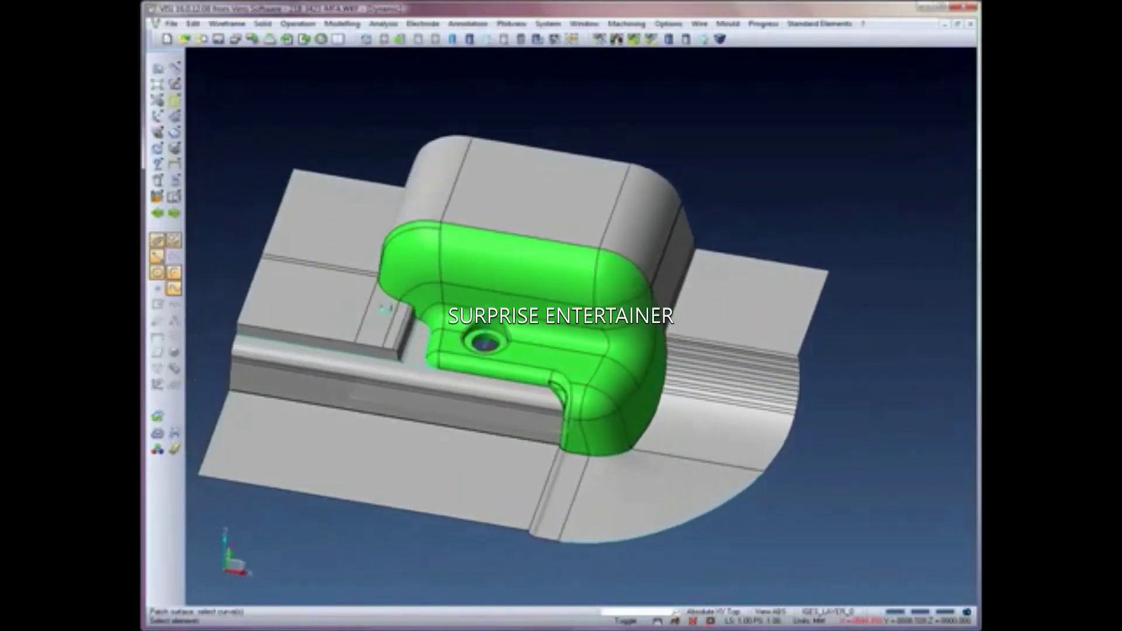
key("Escape")
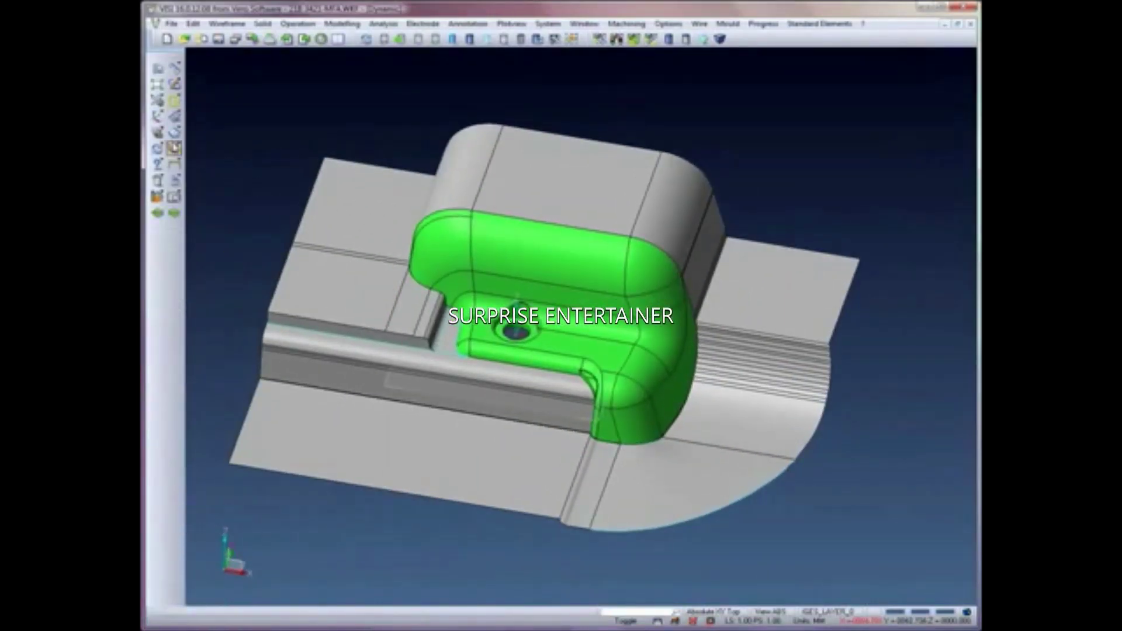
left_click(172, 134)
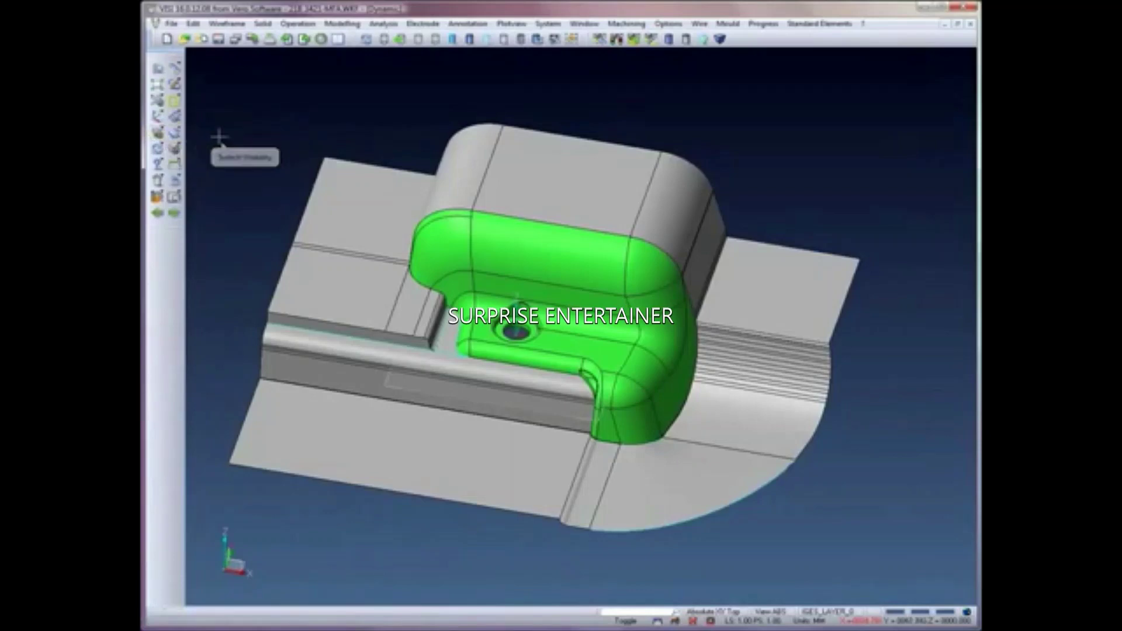
mouse_move(351, 344)
middle_mouse_down()
mouse_move(363, 168)
mouse_move(354, 177)
middle_mouse_up()
Step: Close the housing's round hole with Fill Holes on its surrounding face
scroll(435, 235, "up", 2)
scroll(447, 226, "up", 2)
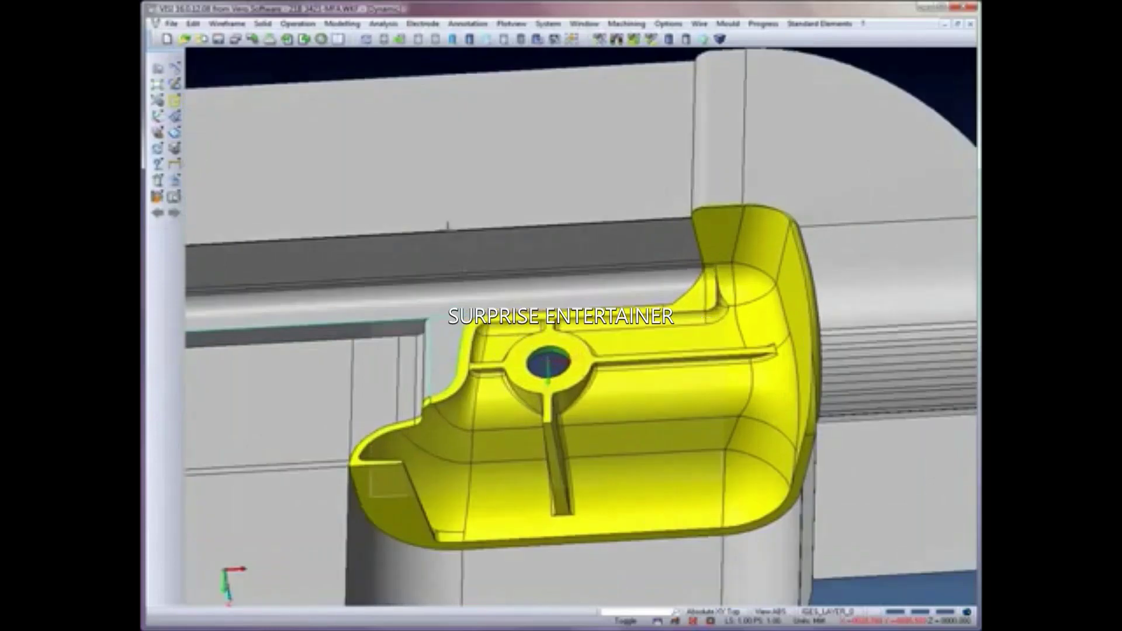
left_click(304, 24)
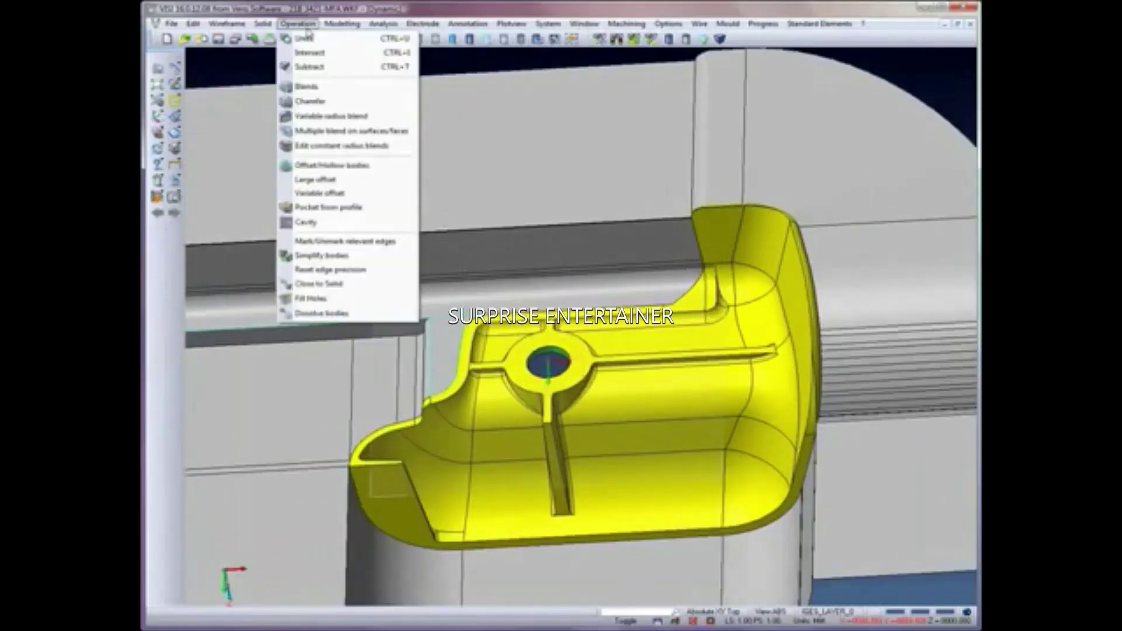
left_click(323, 299)
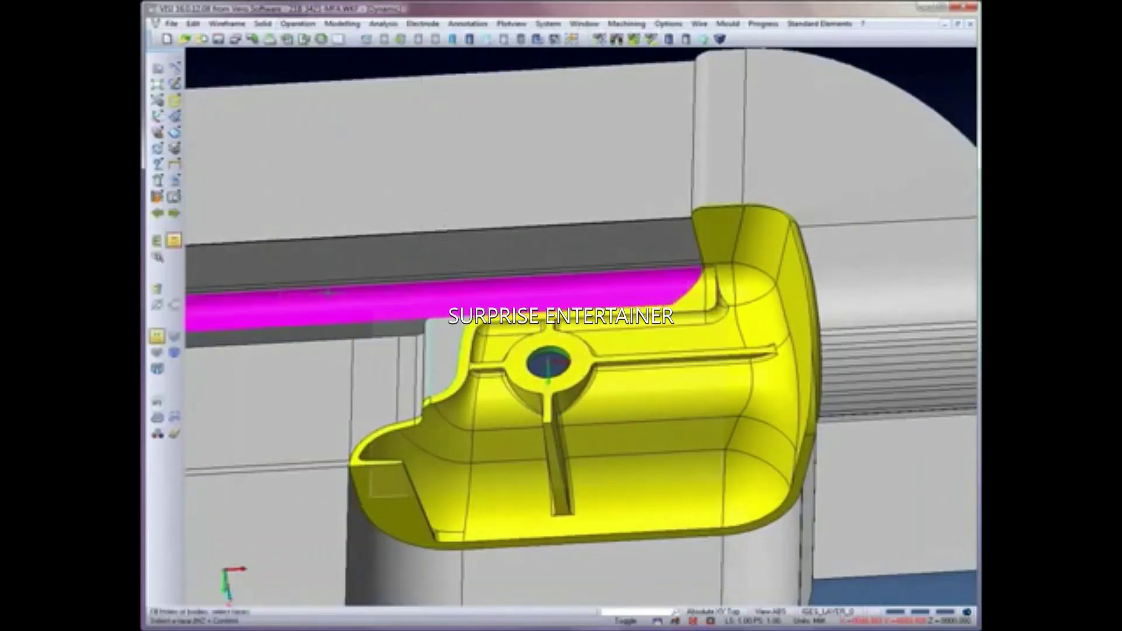
left_click(518, 364)
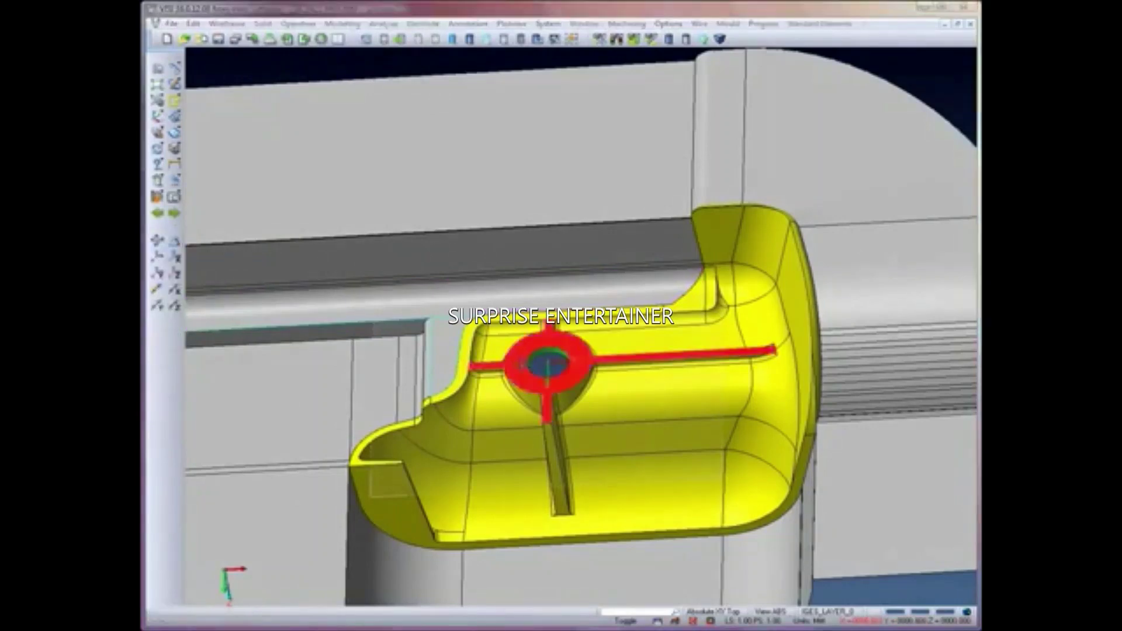
key("Return")
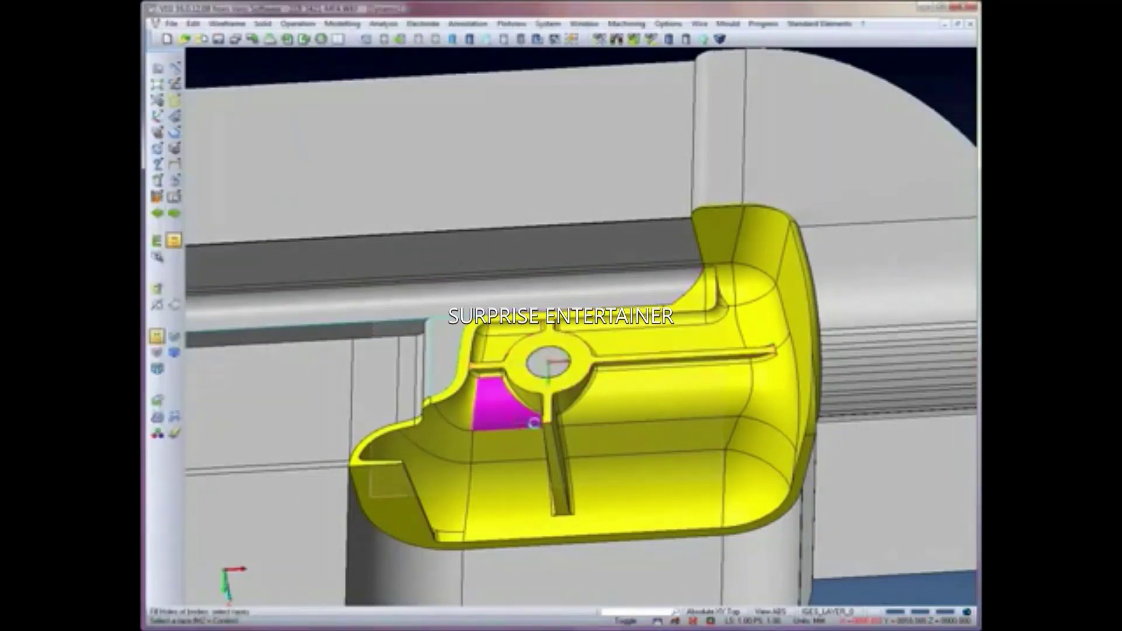
mouse_move(514, 418)
middle_mouse_down()
mouse_move(550, 435)
mouse_move(554, 600)
middle_mouse_up()
mouse_move(536, 556)
middle_mouse_down()
mouse_move(531, 468)
mouse_move(494, 405)
middle_mouse_up()
scroll(529, 469, "down", 3)
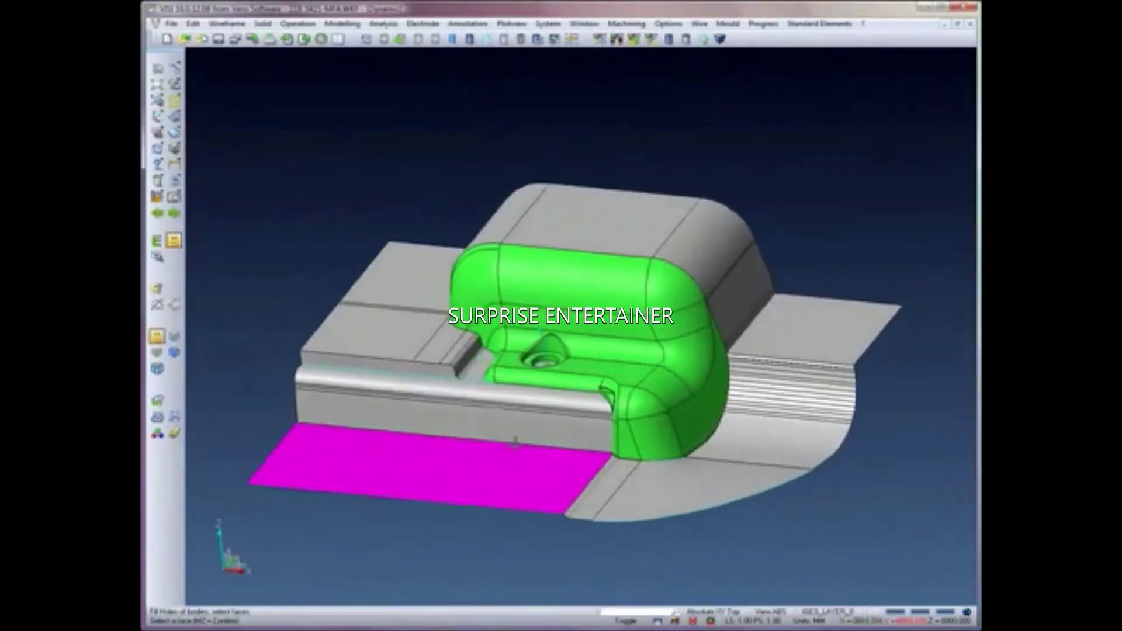
Step: Translate the green housing 100 mm up along Z
left_click(192, 25)
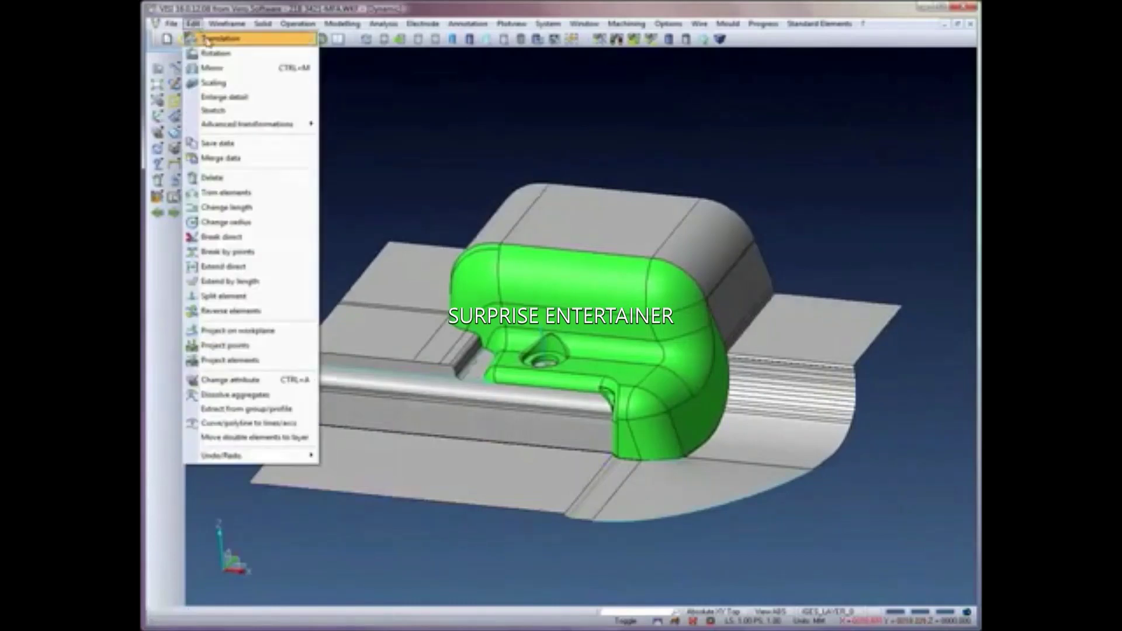
left_click(205, 39)
left_click(541, 331)
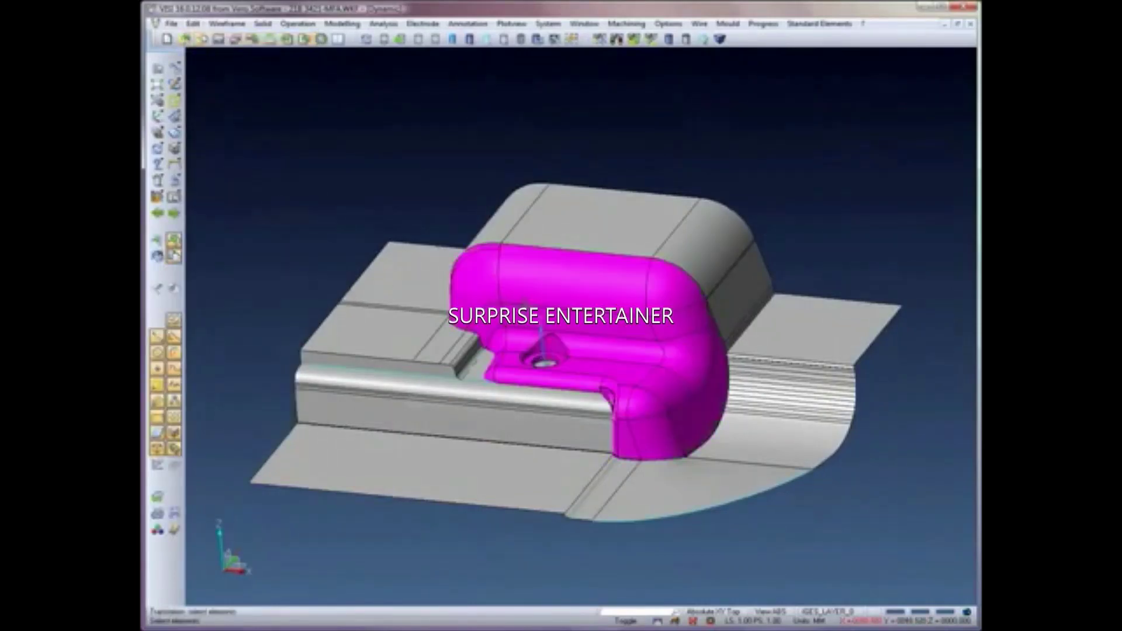
middle_click(541, 330)
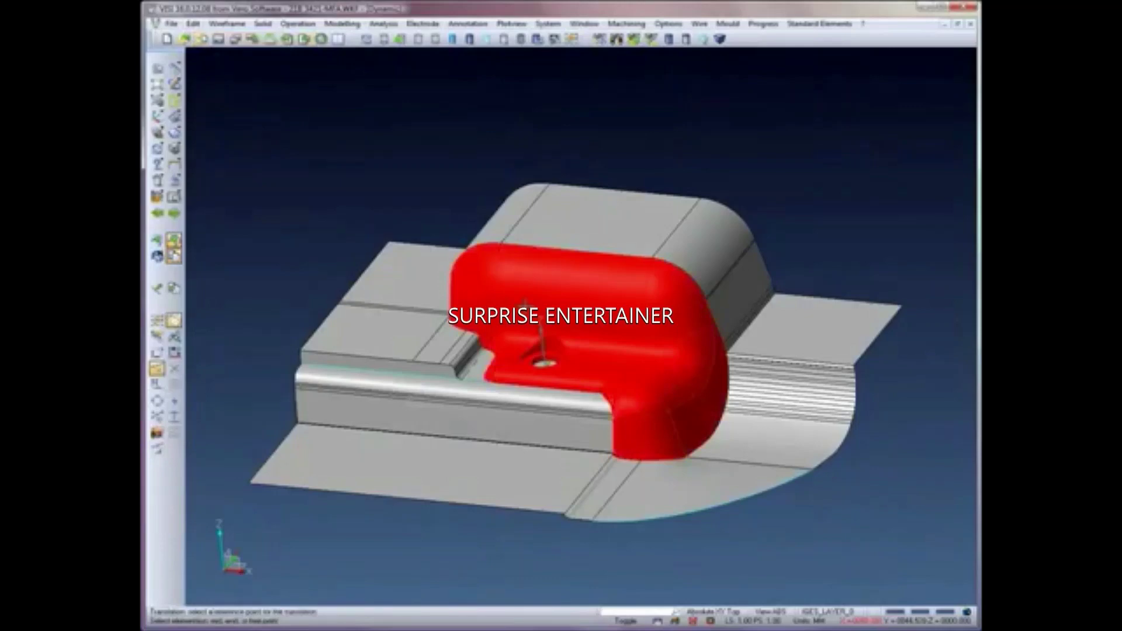
left_click(173, 248)
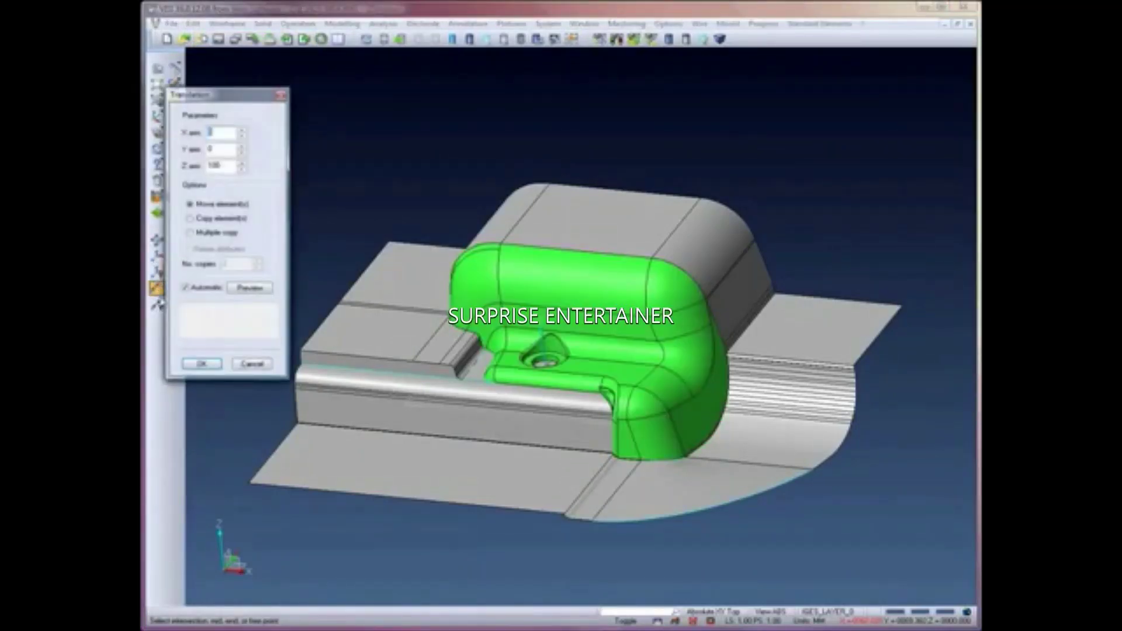
left_click(246, 288)
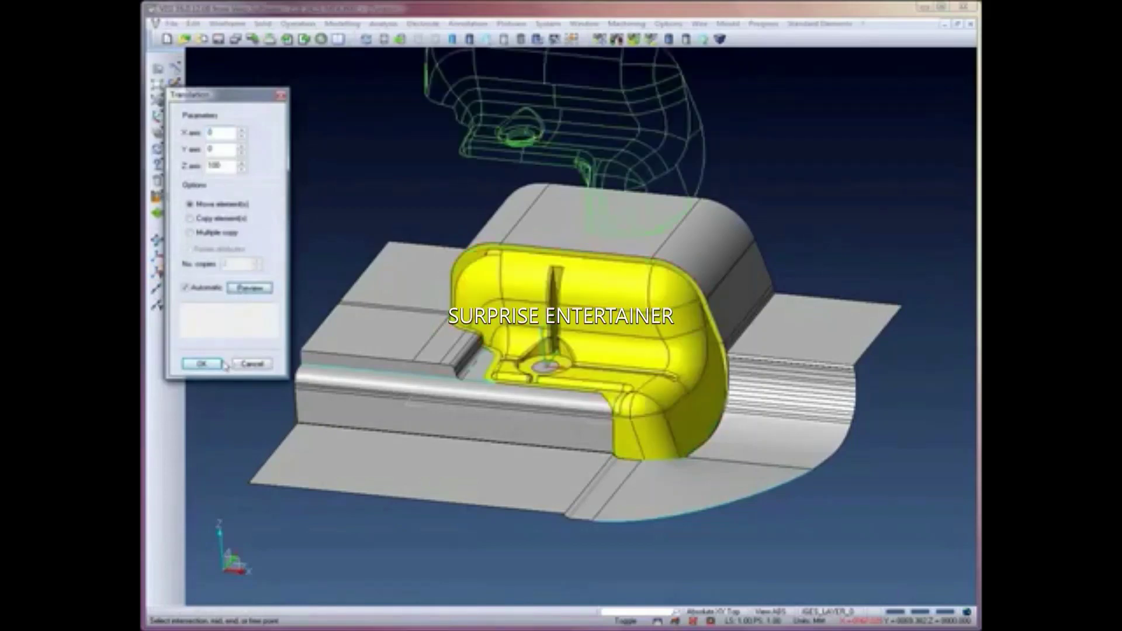
left_click(202, 364)
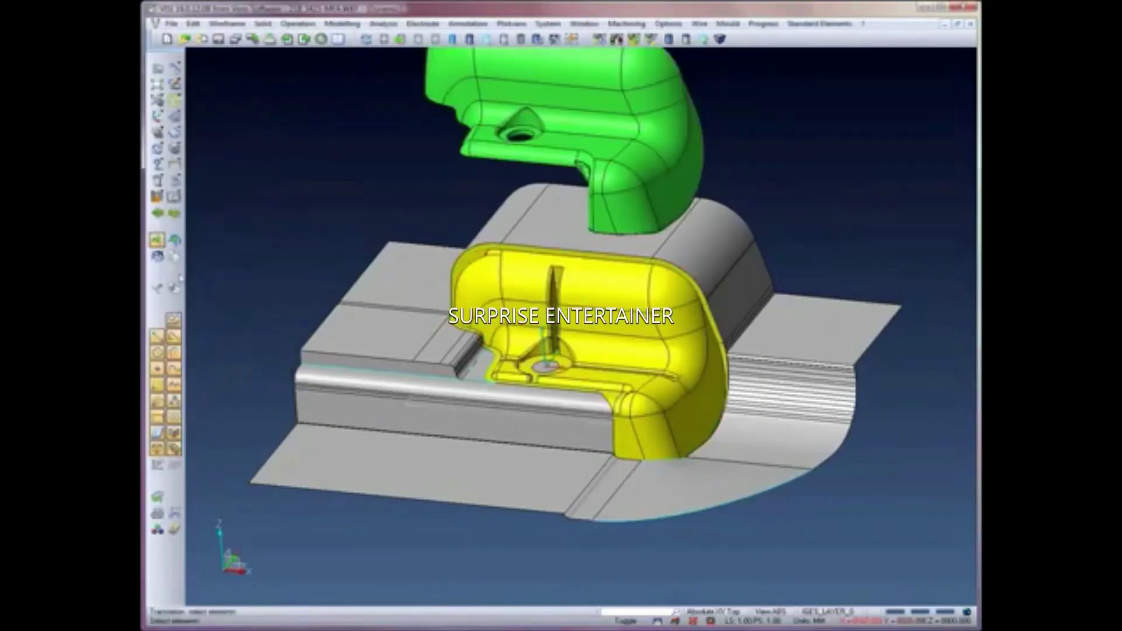
left_click(175, 239)
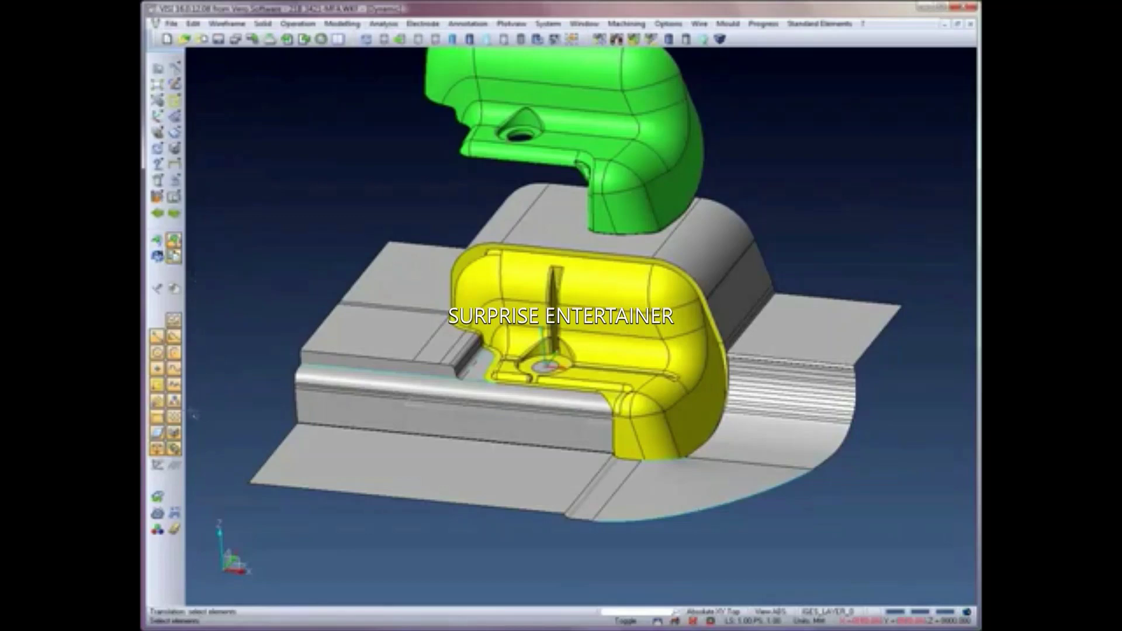
left_click(157, 529)
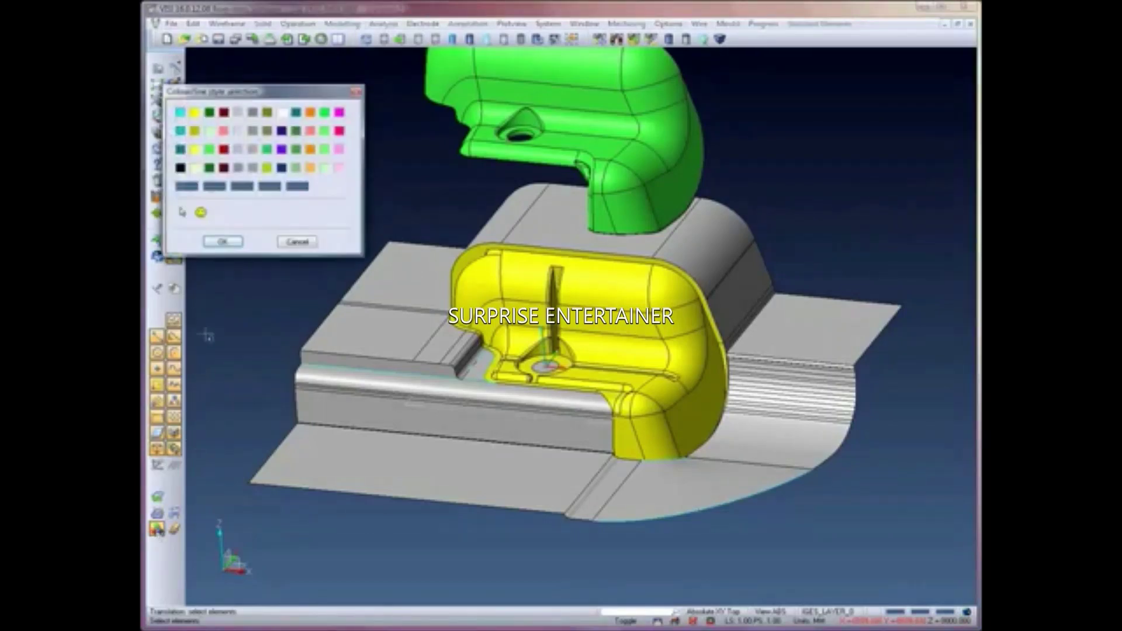
Step: Copy the grey parting sheet 100 mm up along Z beside the raised housing
left_click(224, 241)
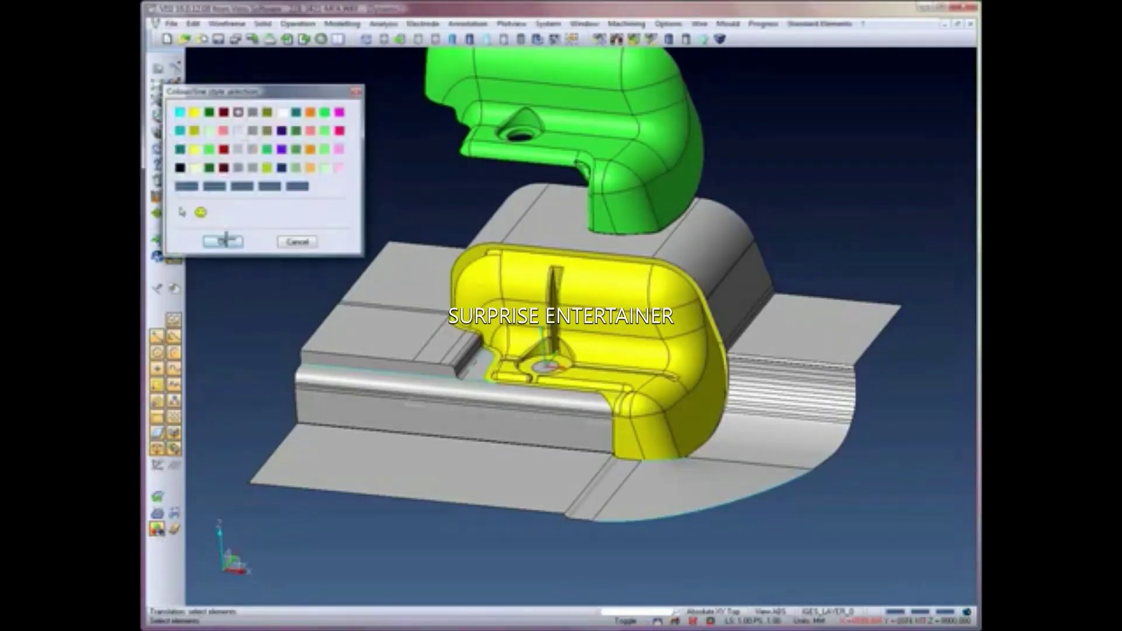
left_click(175, 515)
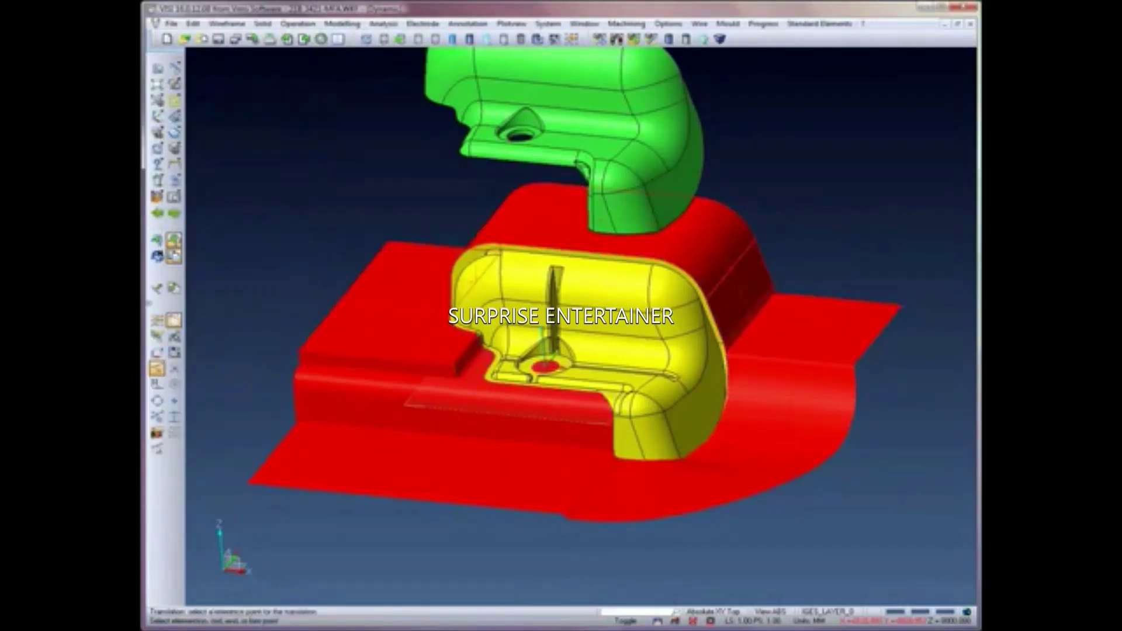
left_click(157, 289)
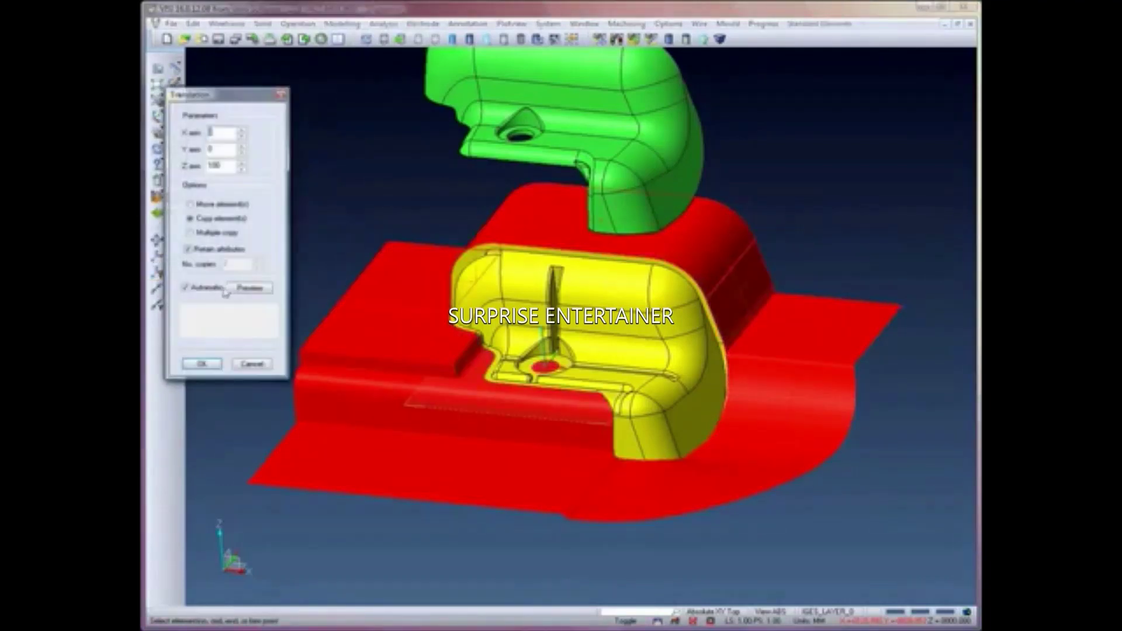
left_click(236, 290)
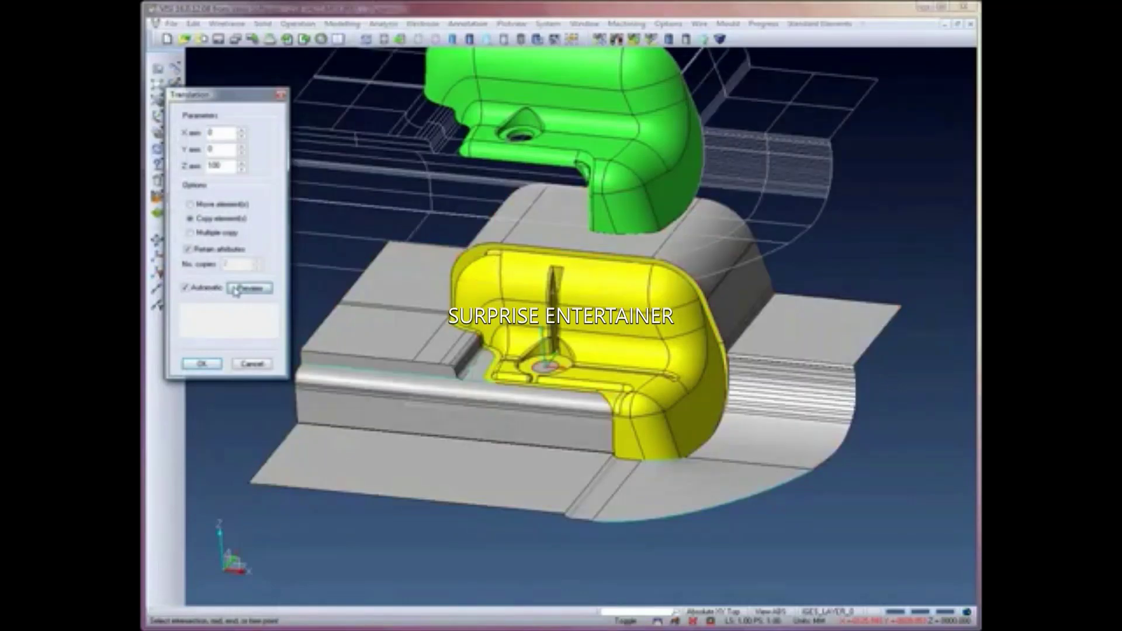
left_click(201, 364)
middle_click_drag(273, 427, 296, 401)
mouse_move(321, 308)
middle_mouse_down()
mouse_move(360, 329)
mouse_move(371, 367)
middle_mouse_up()
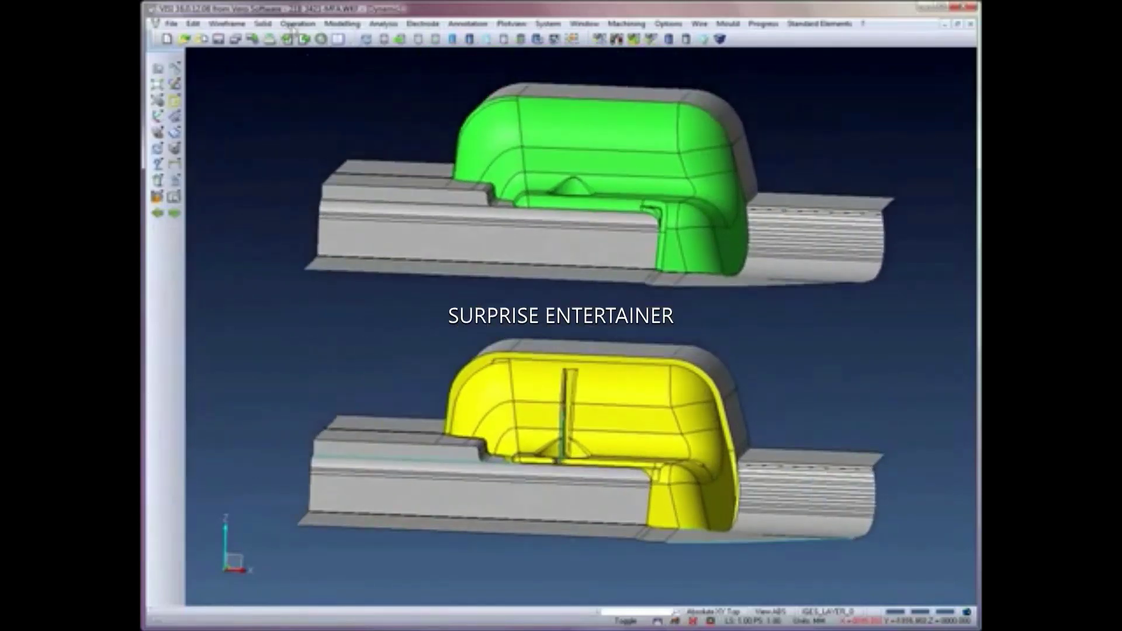
Step: Unite the green piece with the upper sheet, and the yellow housing with the grey lower sheet
left_click(297, 24)
left_click(602, 165)
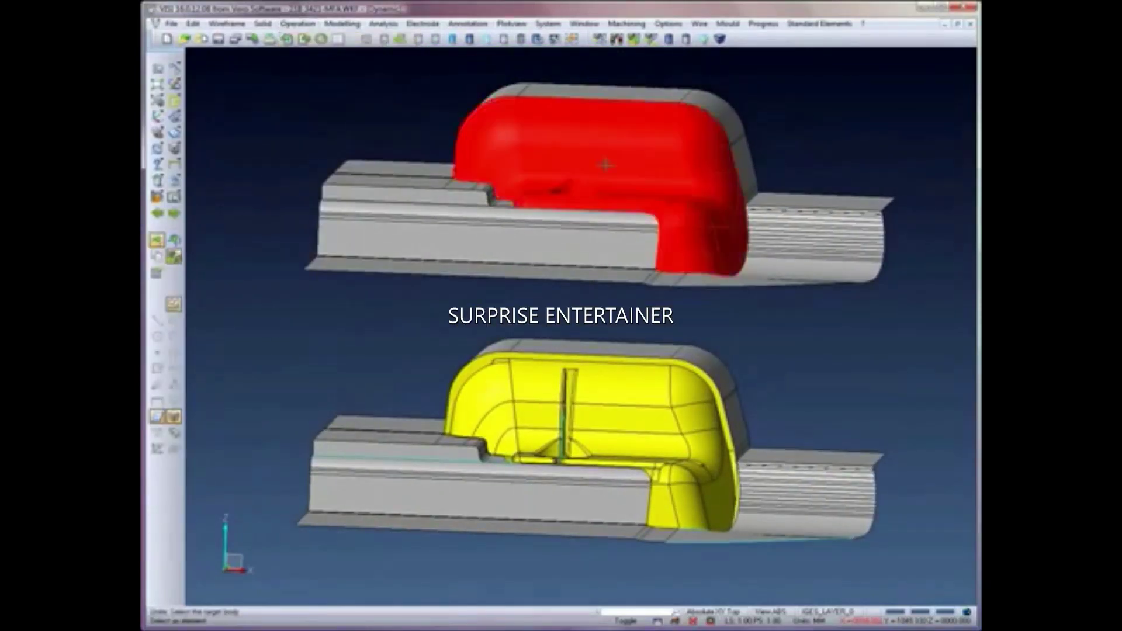
middle_click(433, 296)
left_click(596, 93)
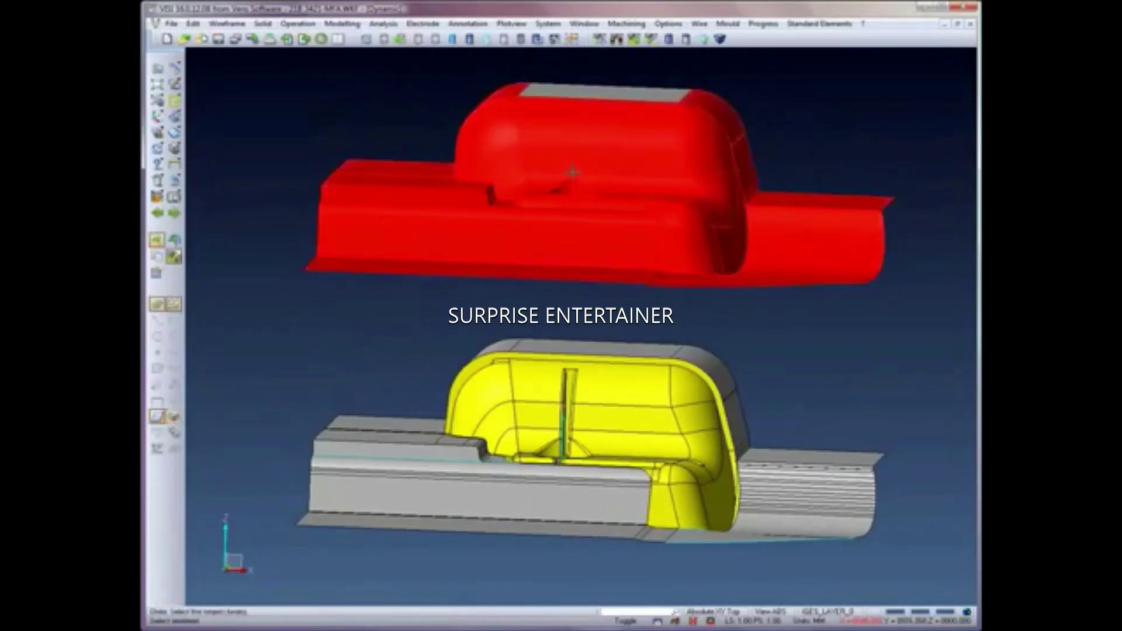
middle_click(596, 92)
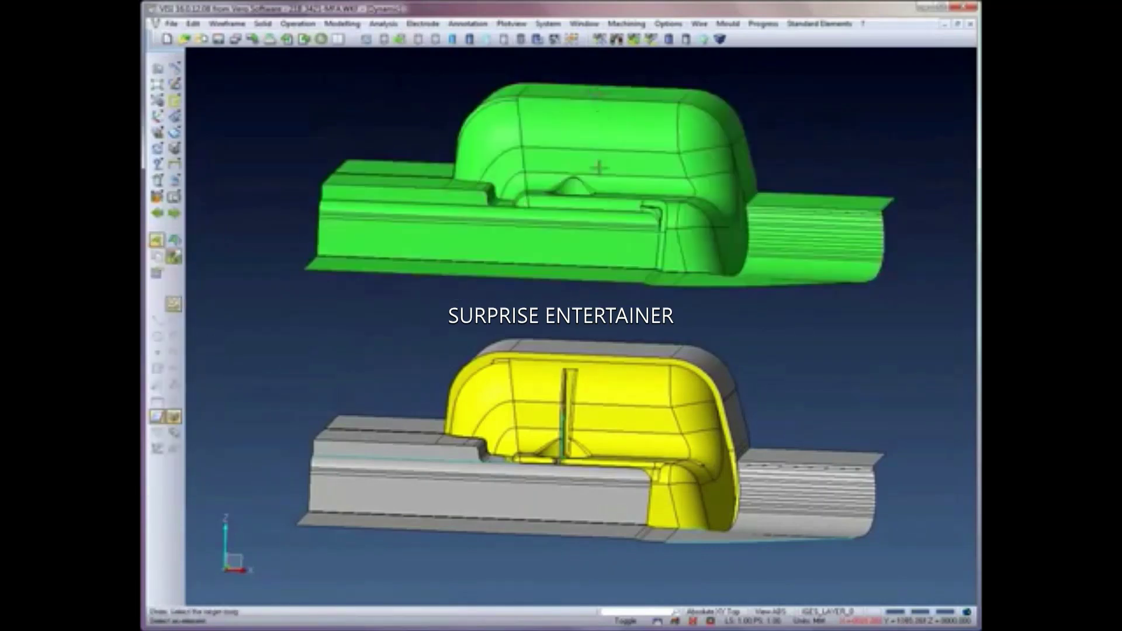
left_click(617, 376)
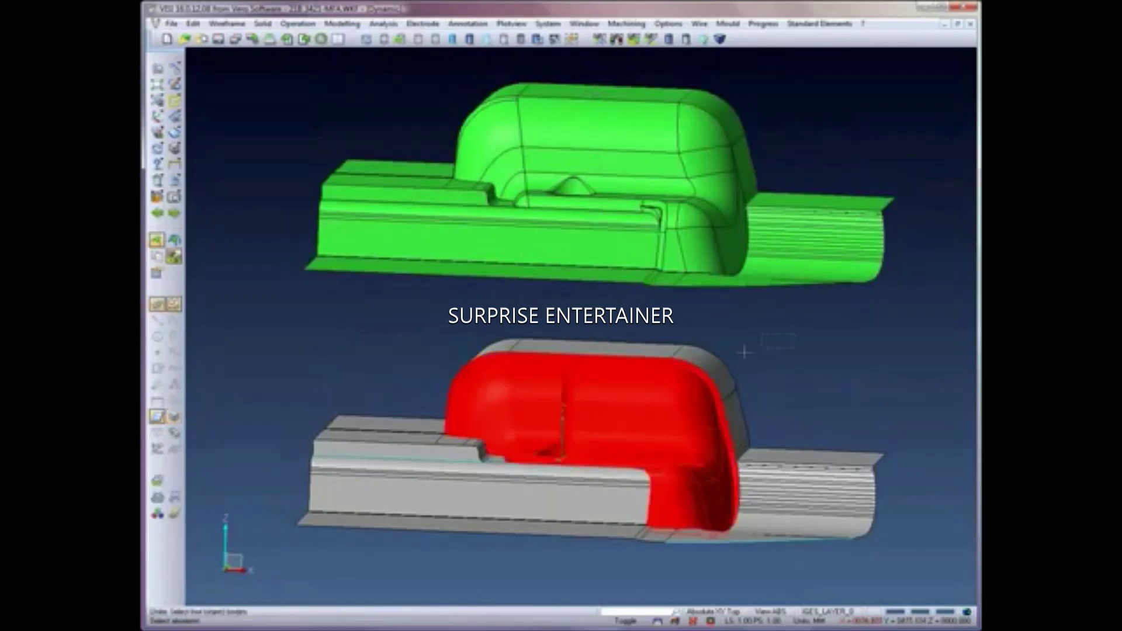
left_click(403, 524)
middle_click(366, 545)
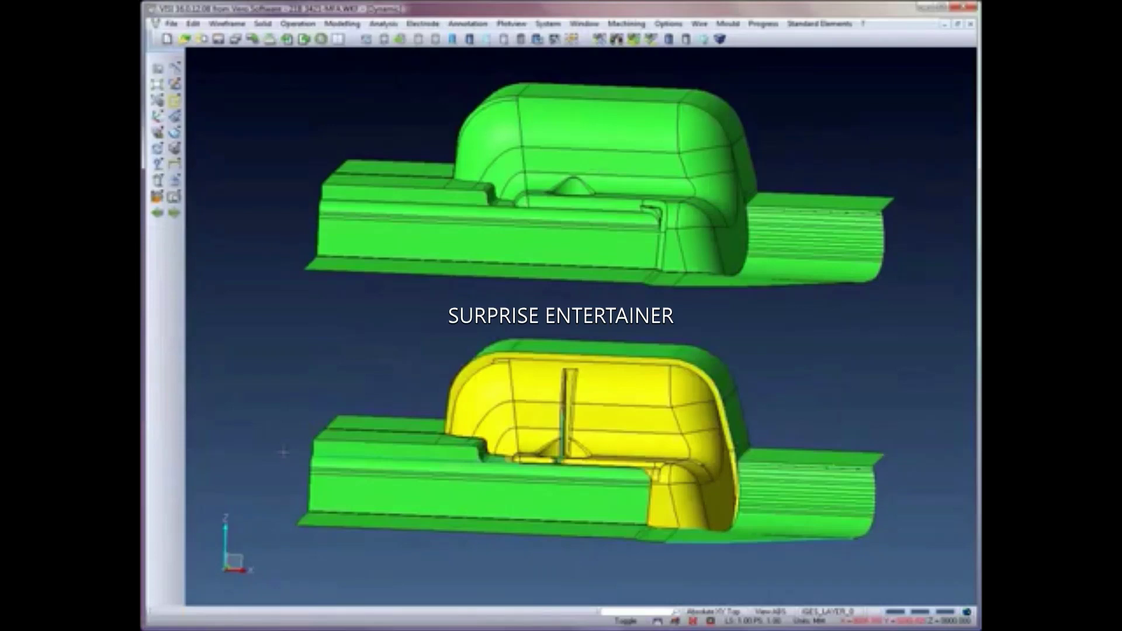
Step: In transparent top view, draw a cuboid block over the housing from two base corners and a height
left_click(503, 40)
key("z")
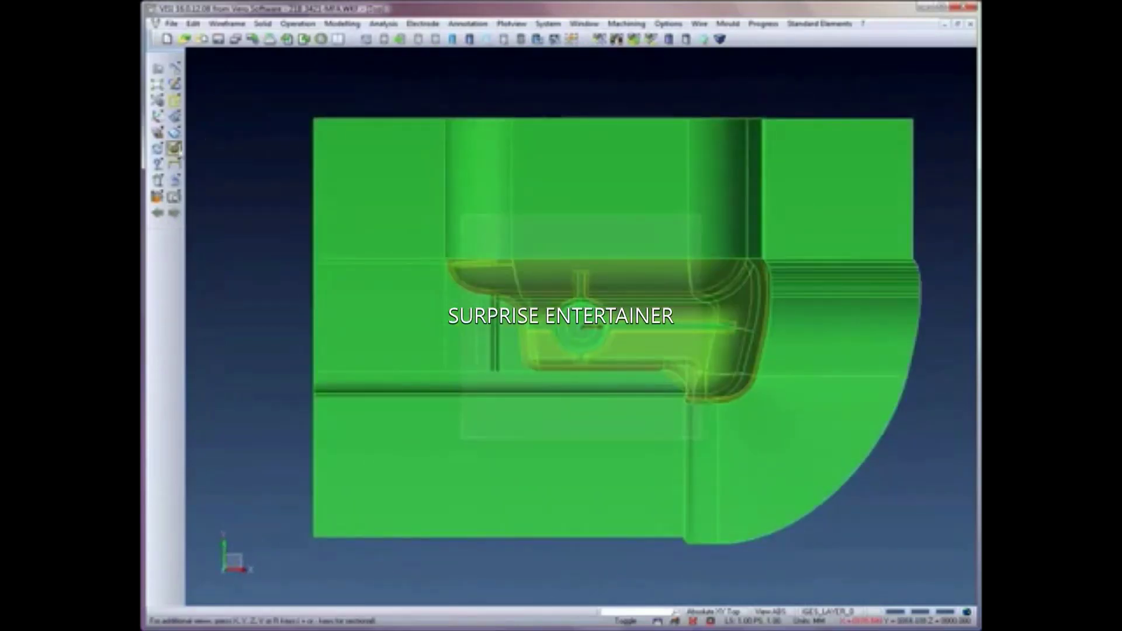
left_click(174, 148)
left_click(354, 159)
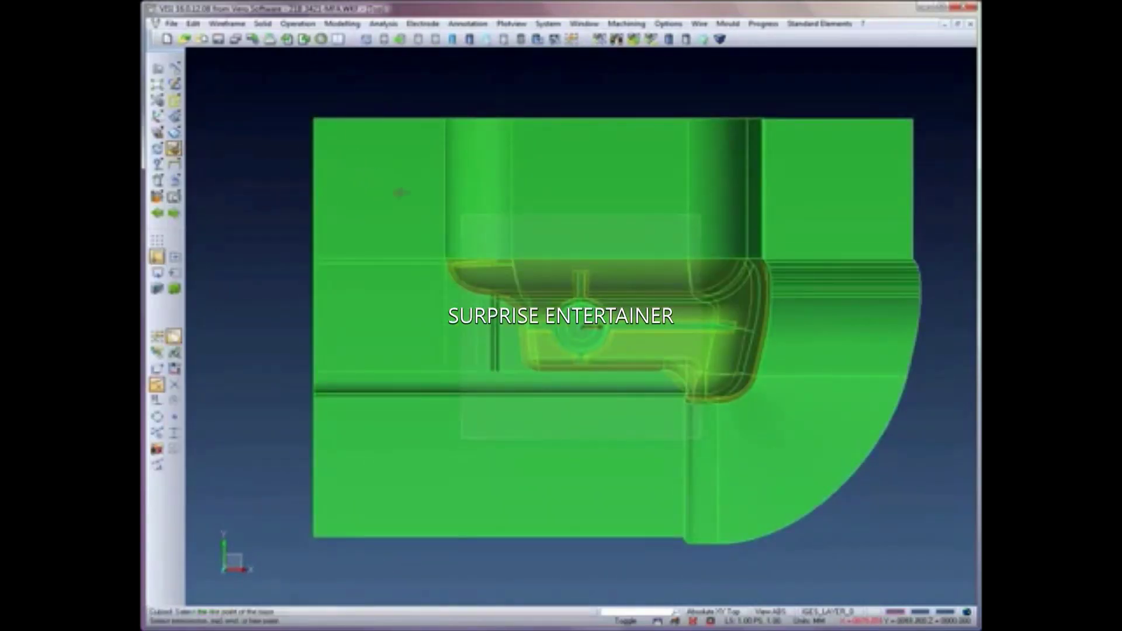
left_click(835, 471)
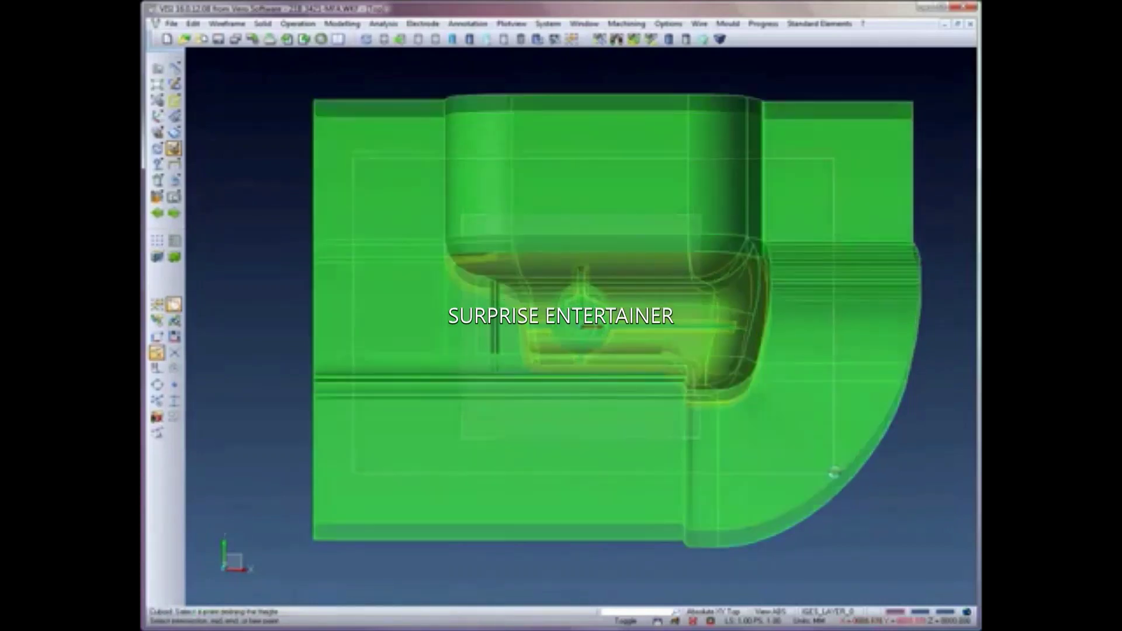
scroll(761, 417, "down", 2)
scroll(761, 416, "down", 2)
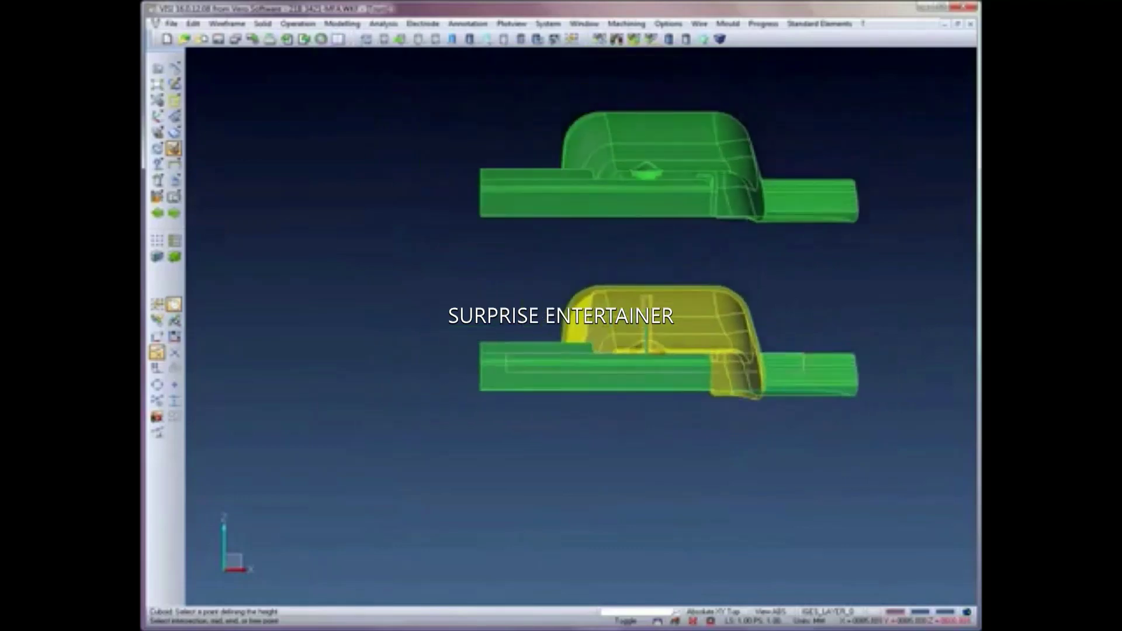
left_click(713, 71)
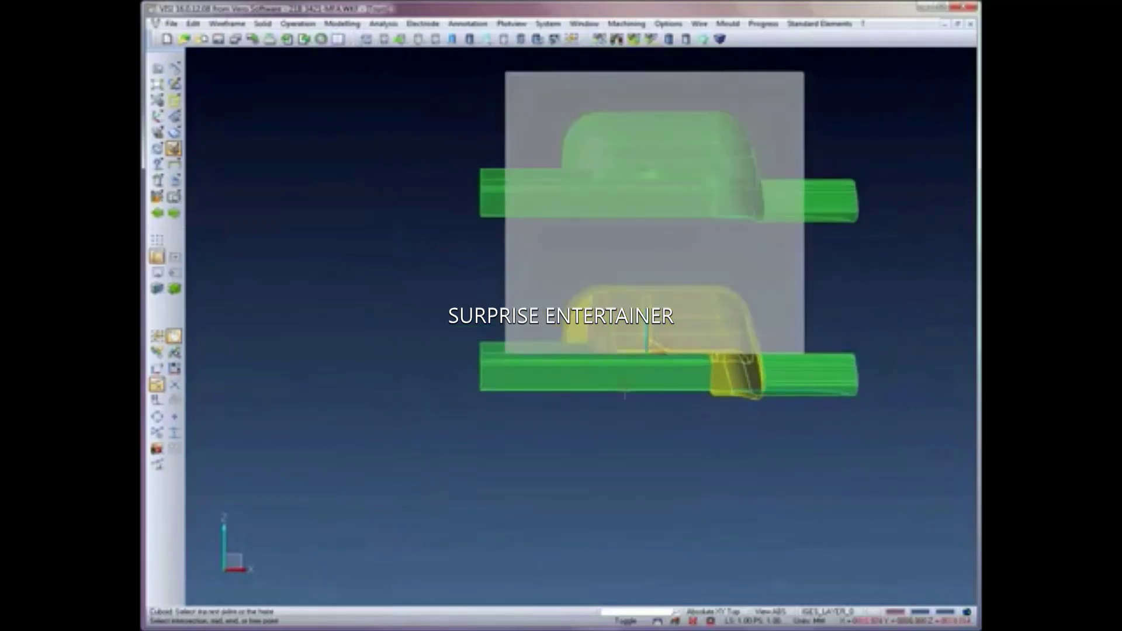
mouse_move(632, 425)
middle_mouse_down()
mouse_move(610, 283)
mouse_move(544, 397)
middle_mouse_up()
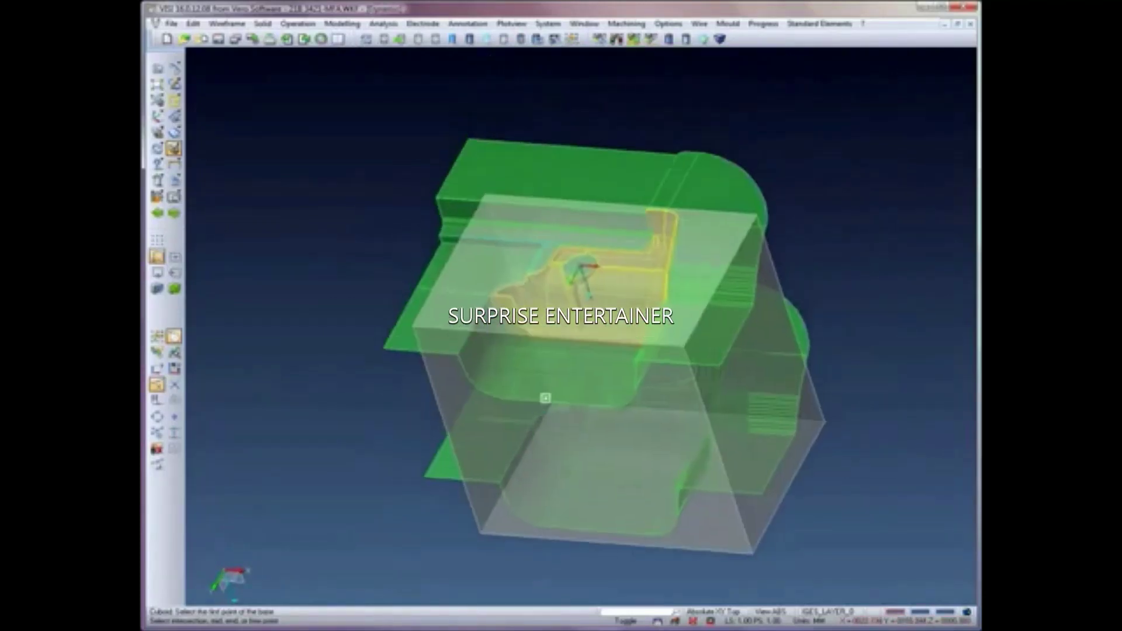
Step: Move the block's top face out by a distance of 50
left_click(347, 25)
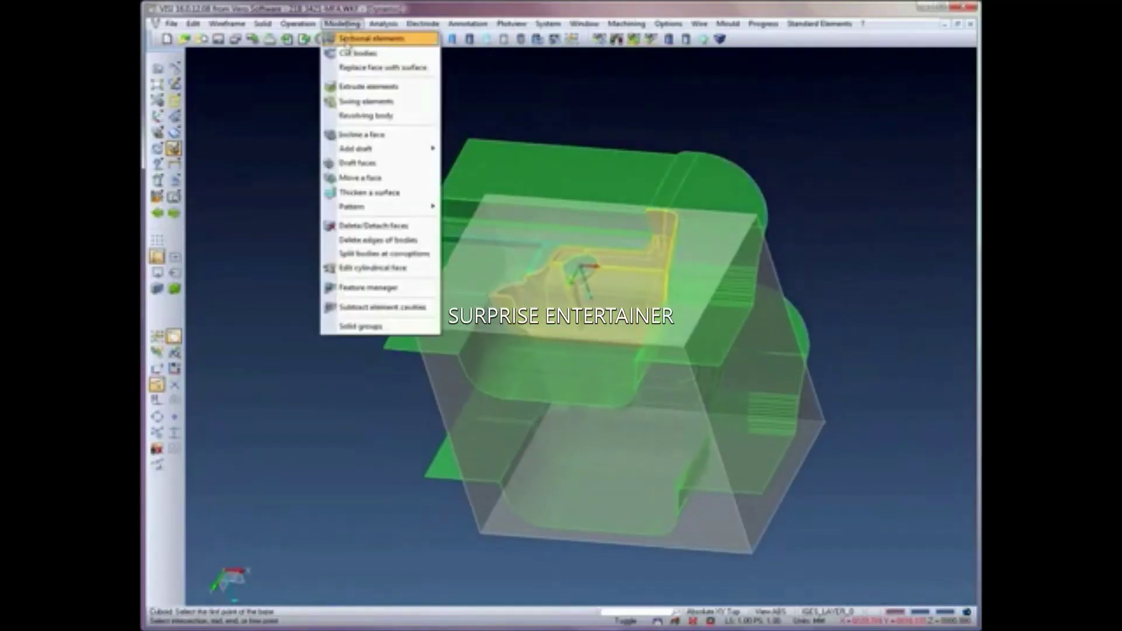
left_click(358, 178)
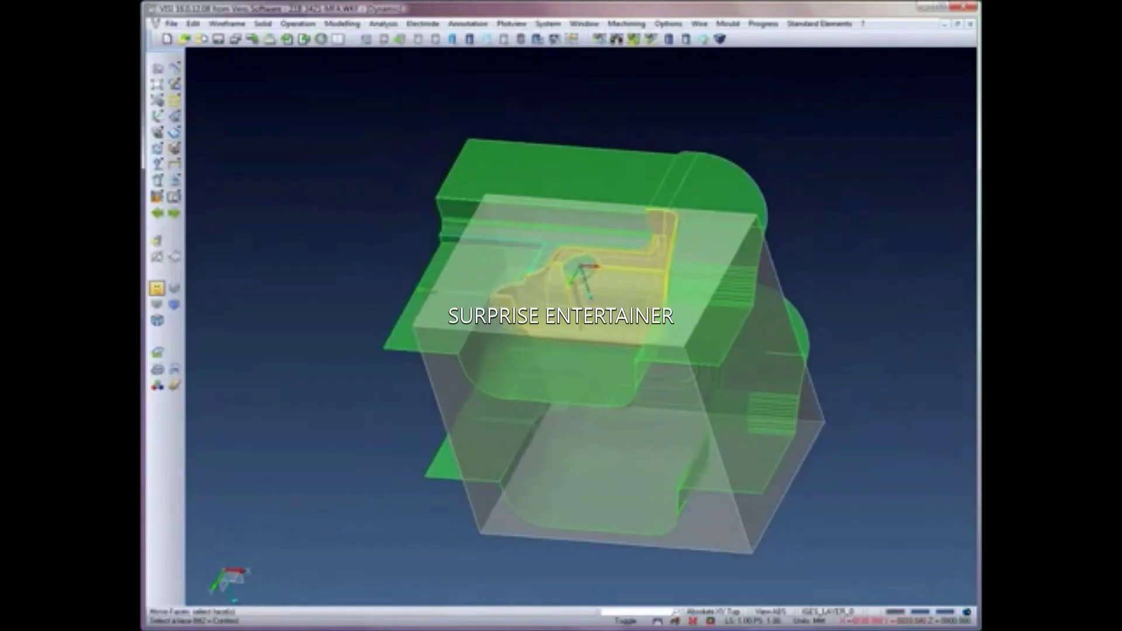
left_click(439, 301)
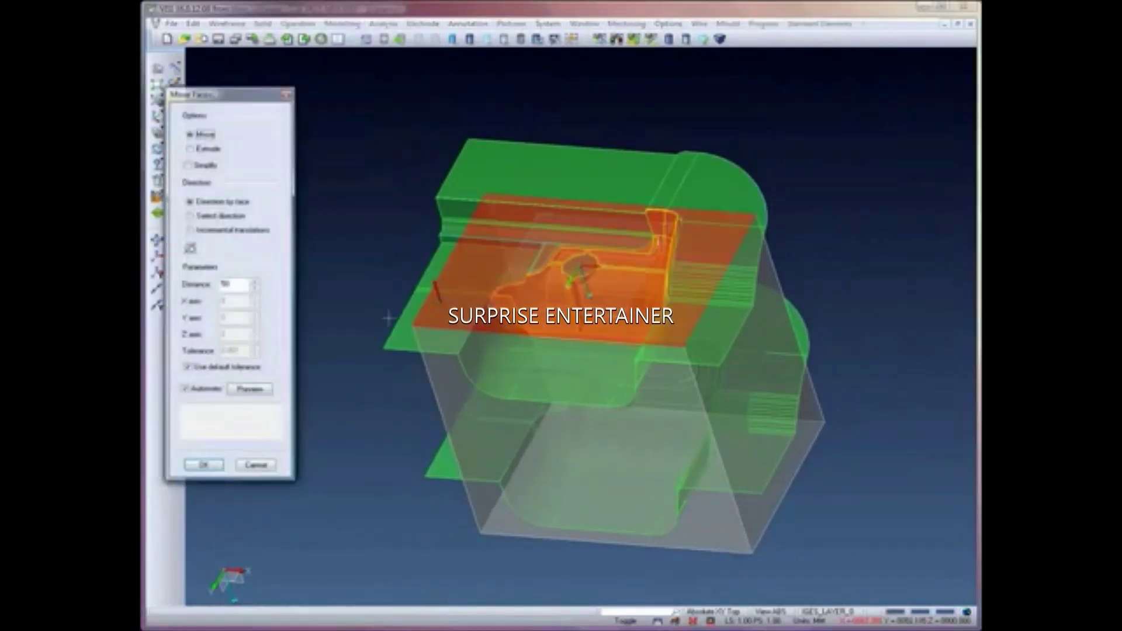
left_click(261, 391)
mouse_move(377, 413)
middle_mouse_down()
mouse_move(419, 386)
mouse_move(418, 373)
mouse_move(404, 373)
middle_mouse_up()
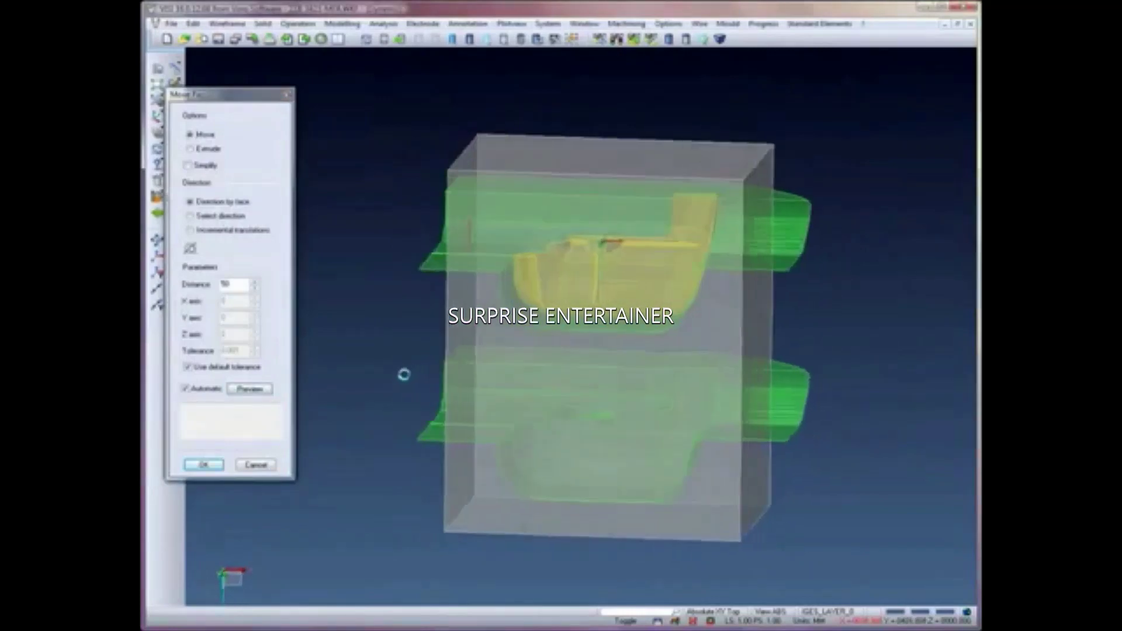
left_click(205, 463)
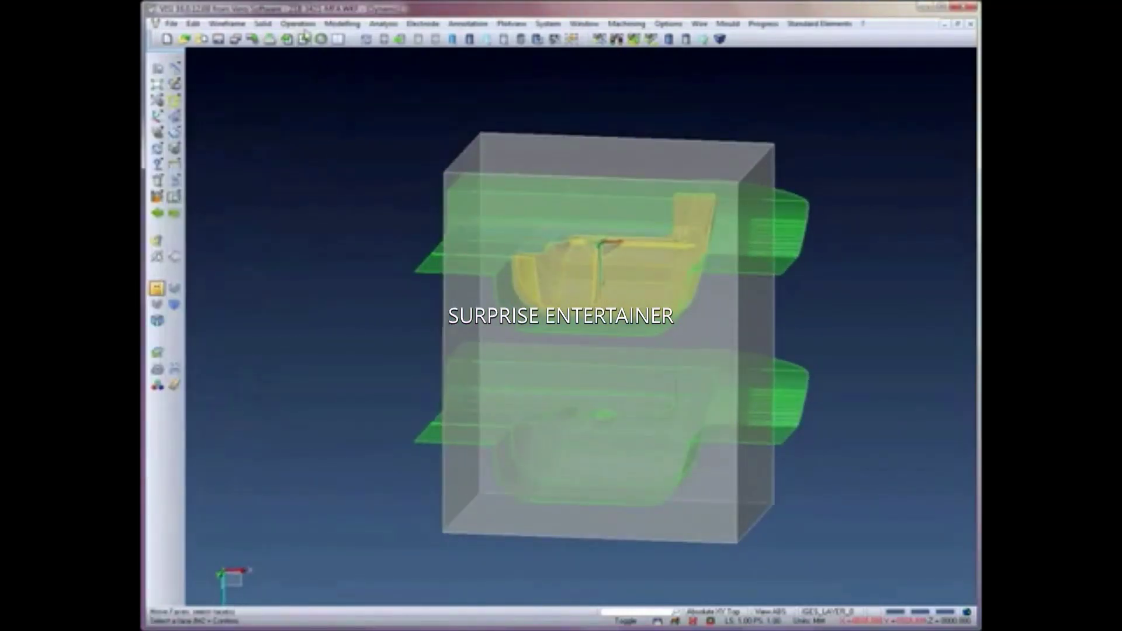
left_click(299, 25)
left_click(310, 68)
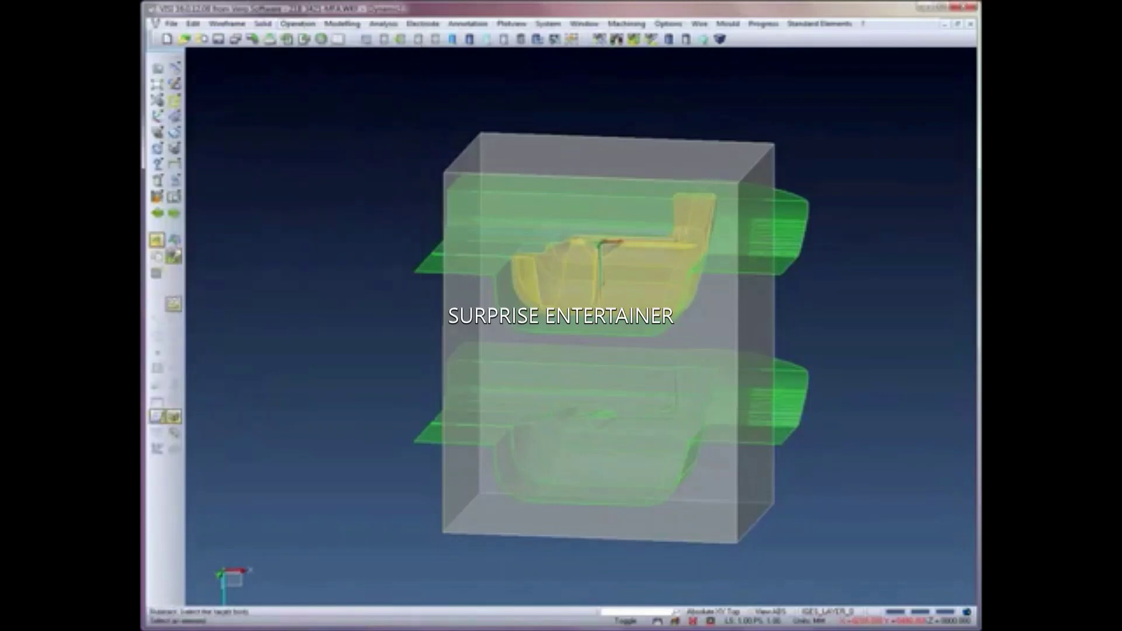
Step: Subtract the parting sheets and housing from the block, splitting it into upper and lower halves
left_click(416, 269)
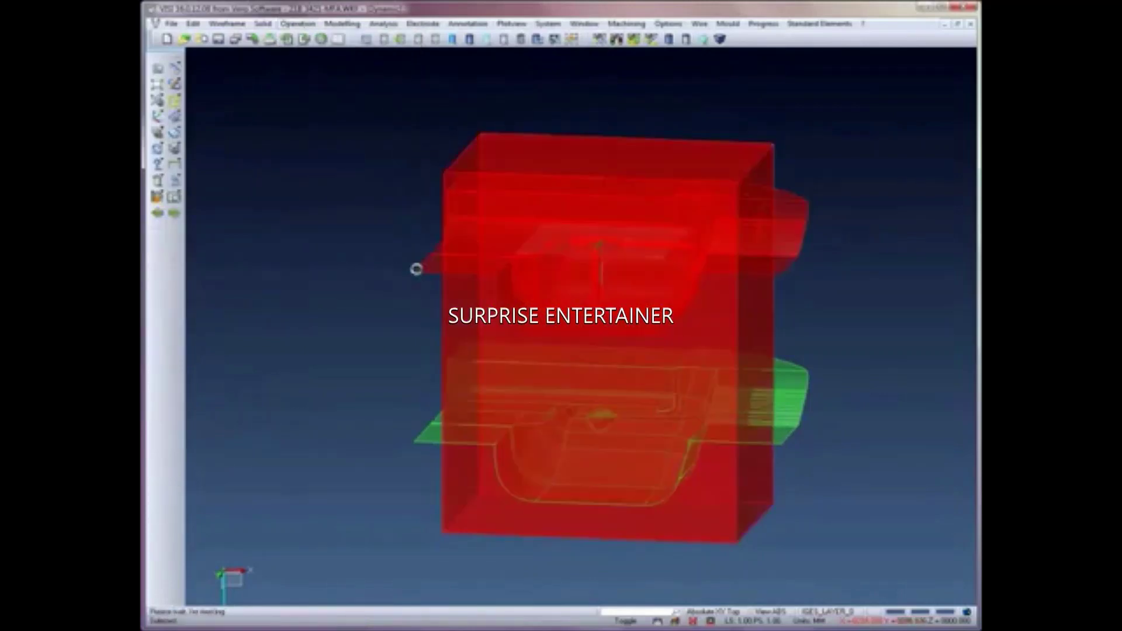
left_click(443, 299)
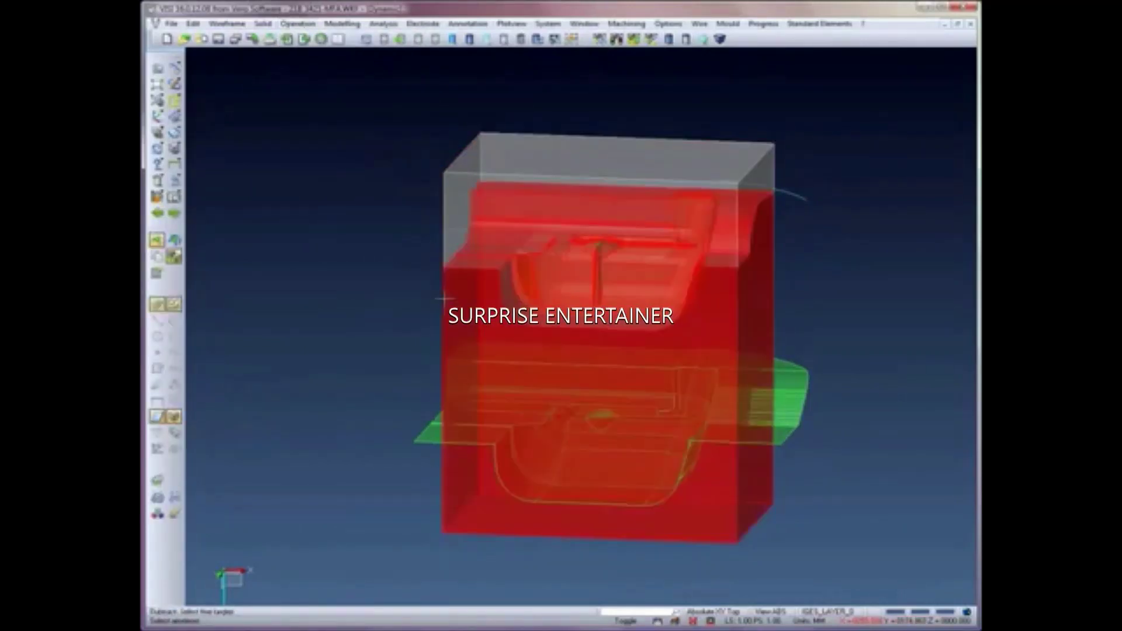
left_click(420, 433)
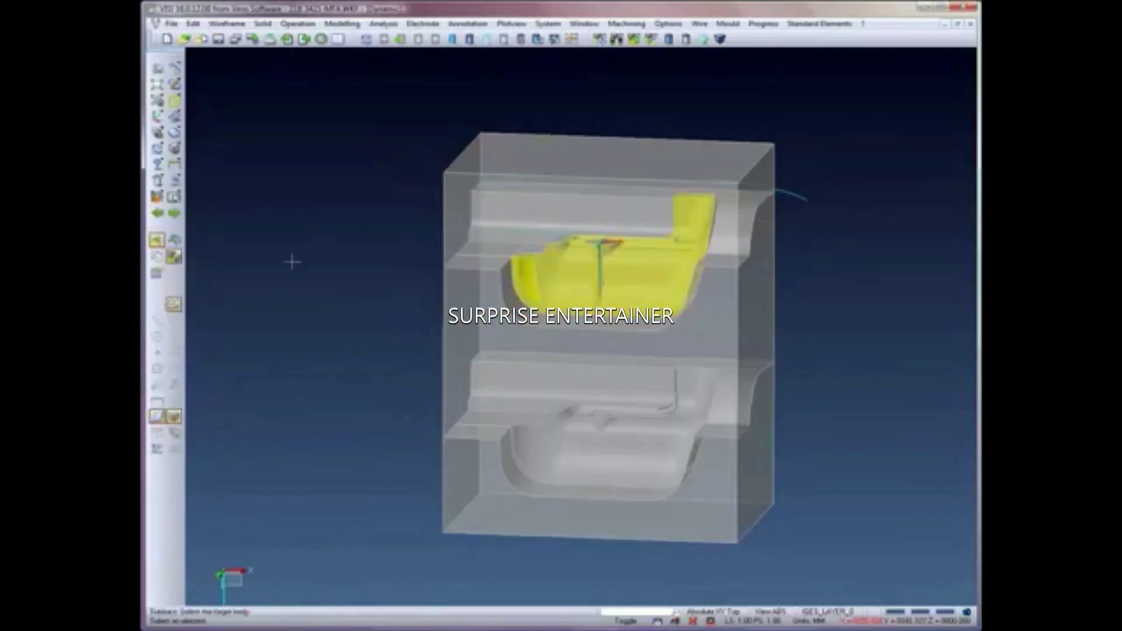
Step: Erase the leftover middle slab and view the mould halves as opaque solids from the side
left_click(159, 181)
left_click(448, 340)
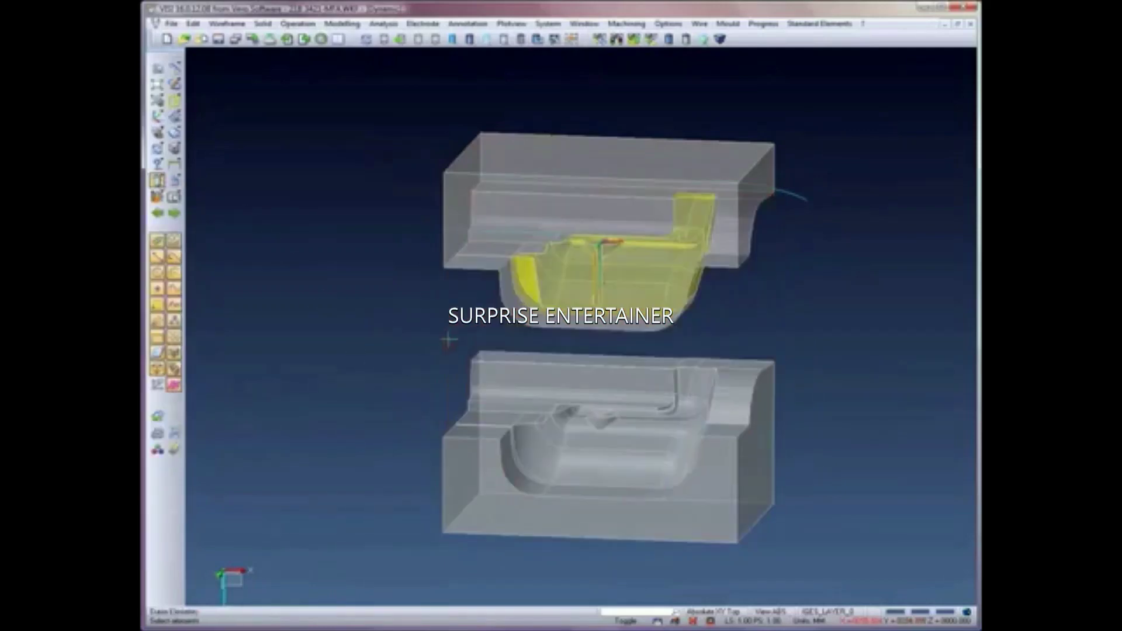
left_click(469, 40)
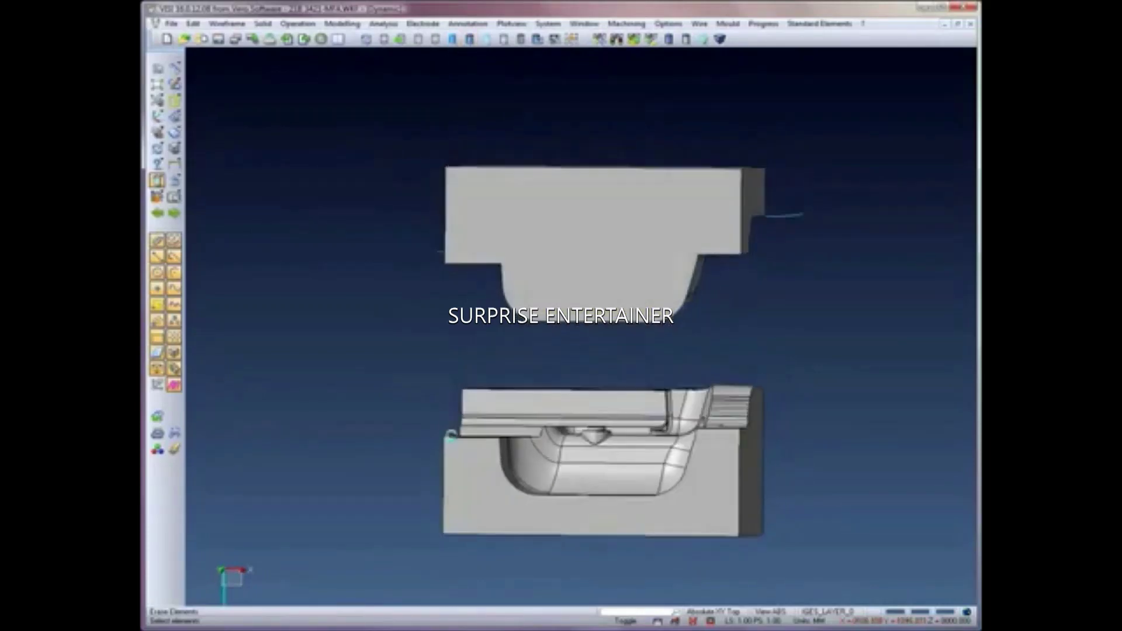
middle_click_drag(449, 457, 455, 269)
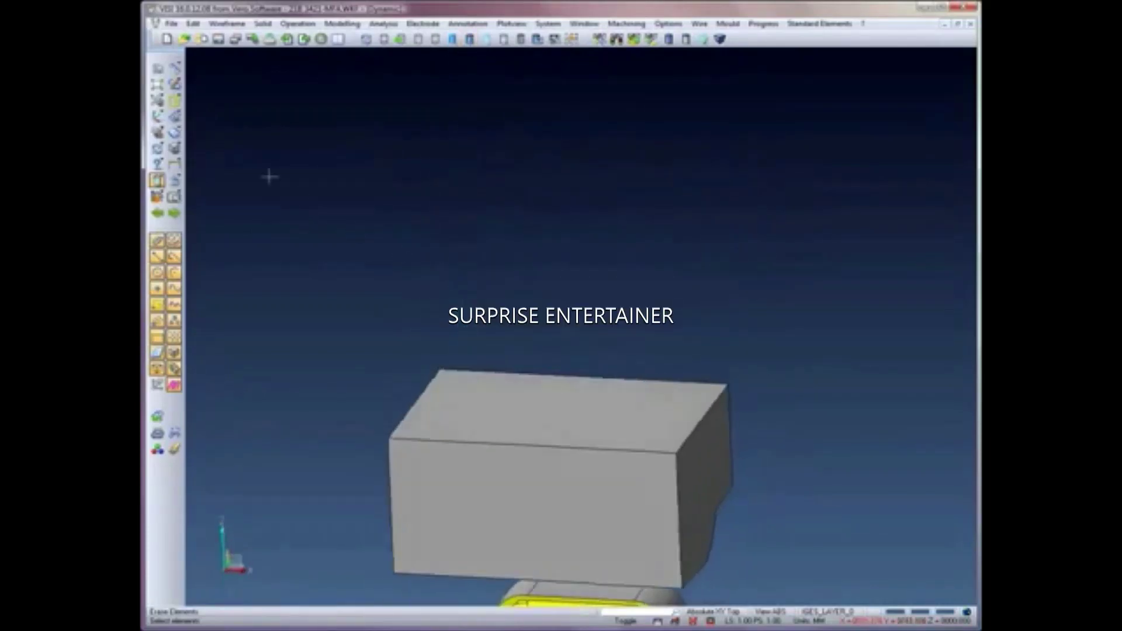
left_click(156, 84)
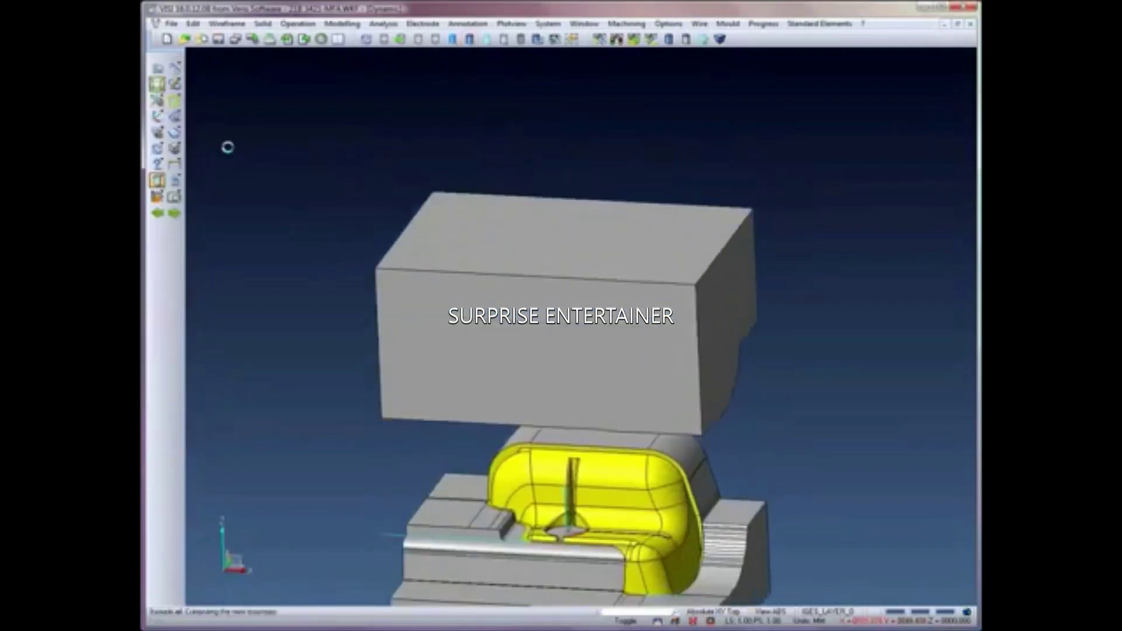